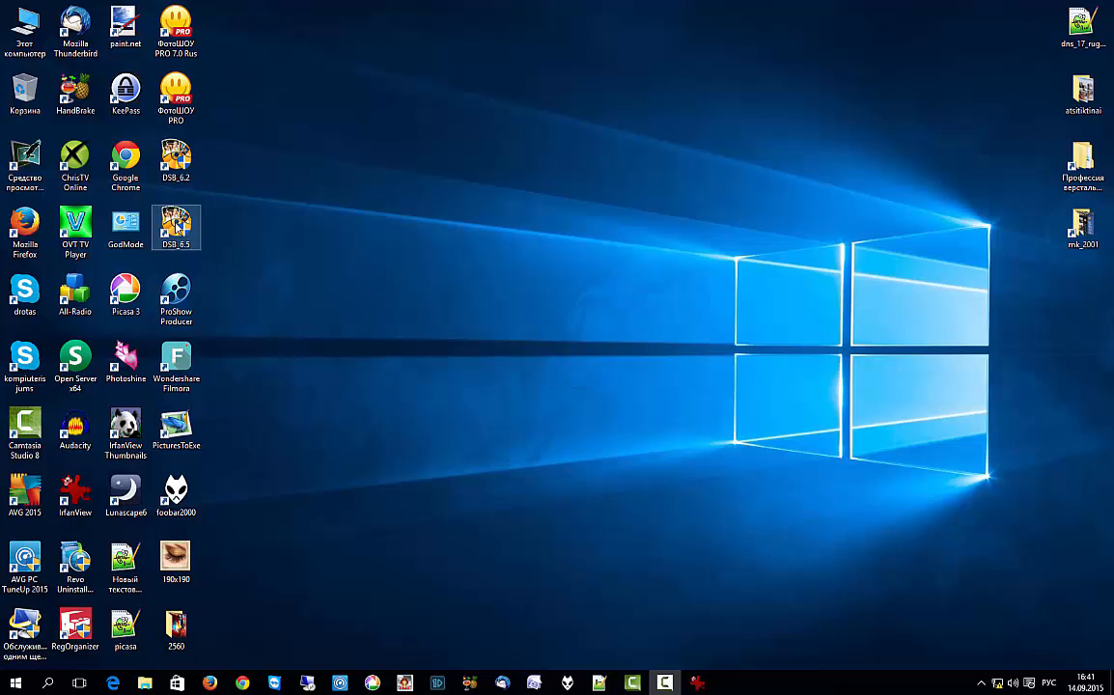
Run the DSB_6.5 desktop shortcut as administrator
{"action": "right_click", "coordinate": [176, 226]}
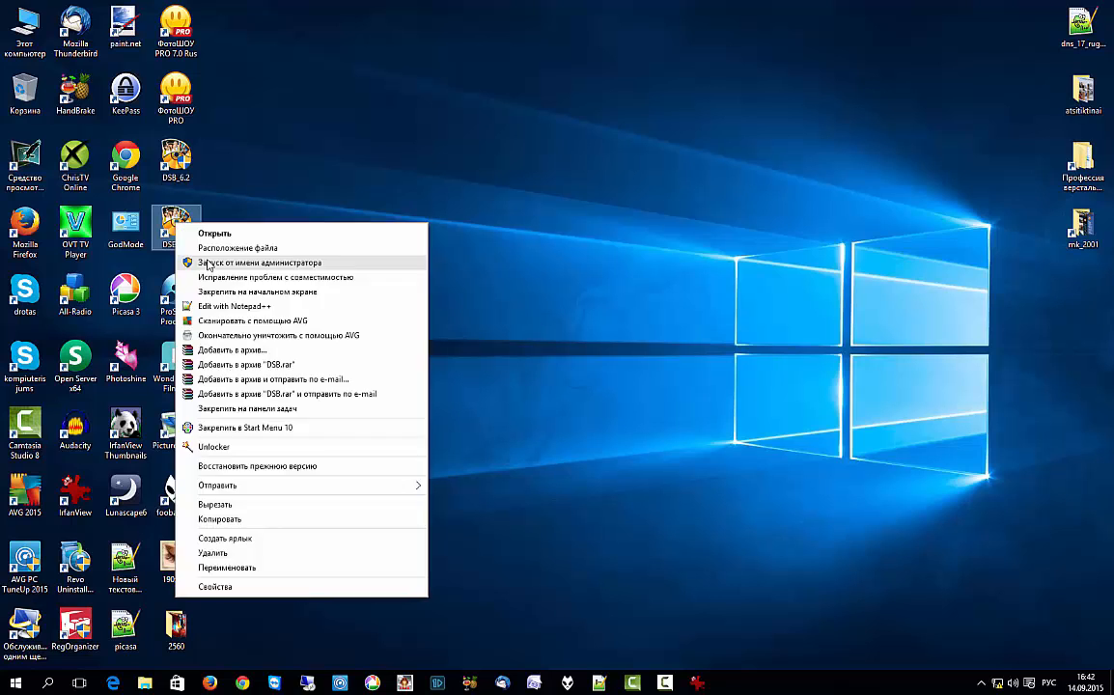
{"action": "left_click", "coordinate": [208, 264]}
{"action": "left_click", "coordinate": [207, 264]}
{"action": "left_click", "coordinate": [208, 264]}
{"action": "left_click", "coordinate": [210, 265]}
{"action": "left_click", "coordinate": [208, 264]}
{"action": "left_click", "coordinate": [208, 262]}
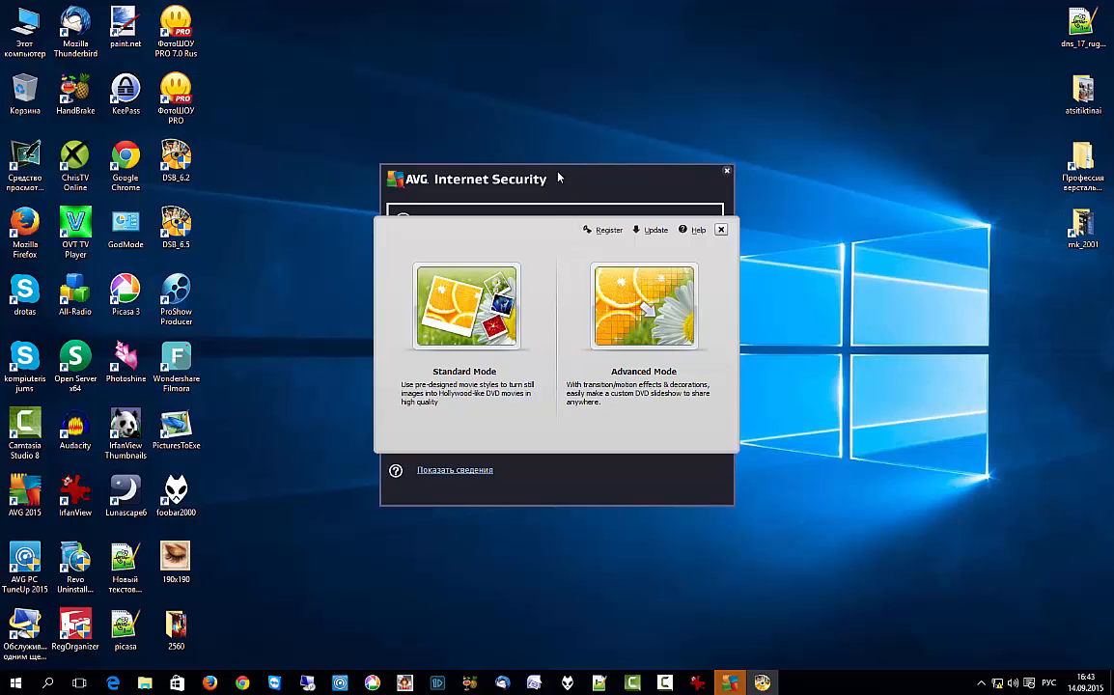
Block Wondershare Studio's internet connection in the AVG firewall request, uncovering the request window to read its options
{"action": "left_click", "coordinate": [558, 178]}
{"action": "left_click_drag", "start_coordinate": [560, 178], "coordinate": [559, 101]}
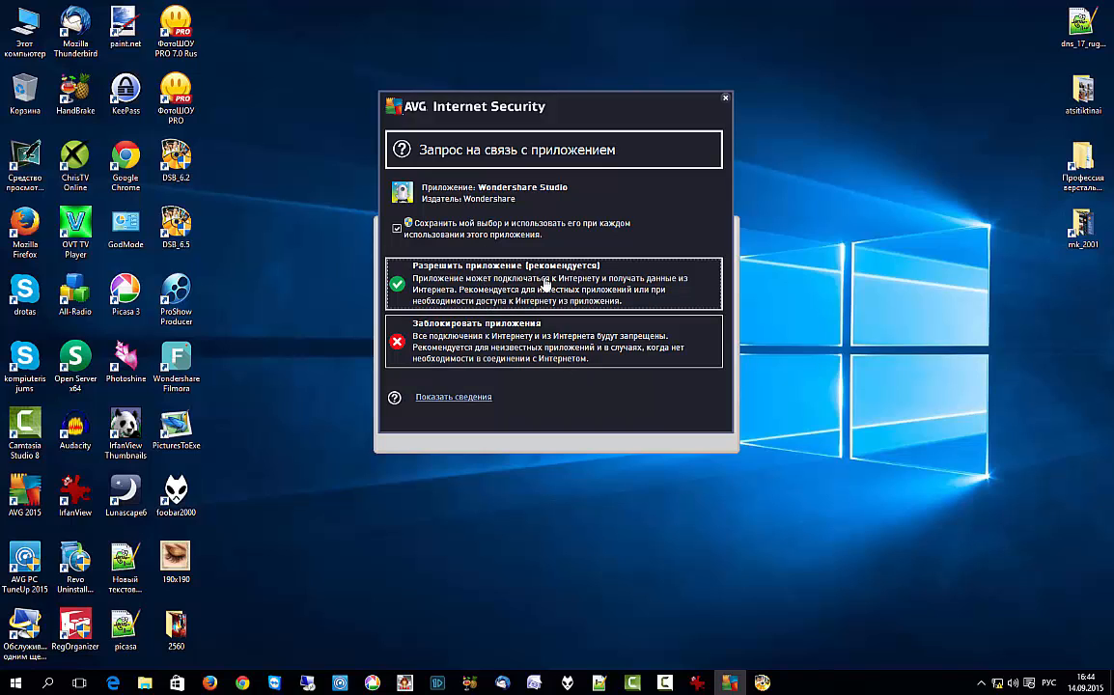
{"action": "left_click", "coordinate": [466, 345]}
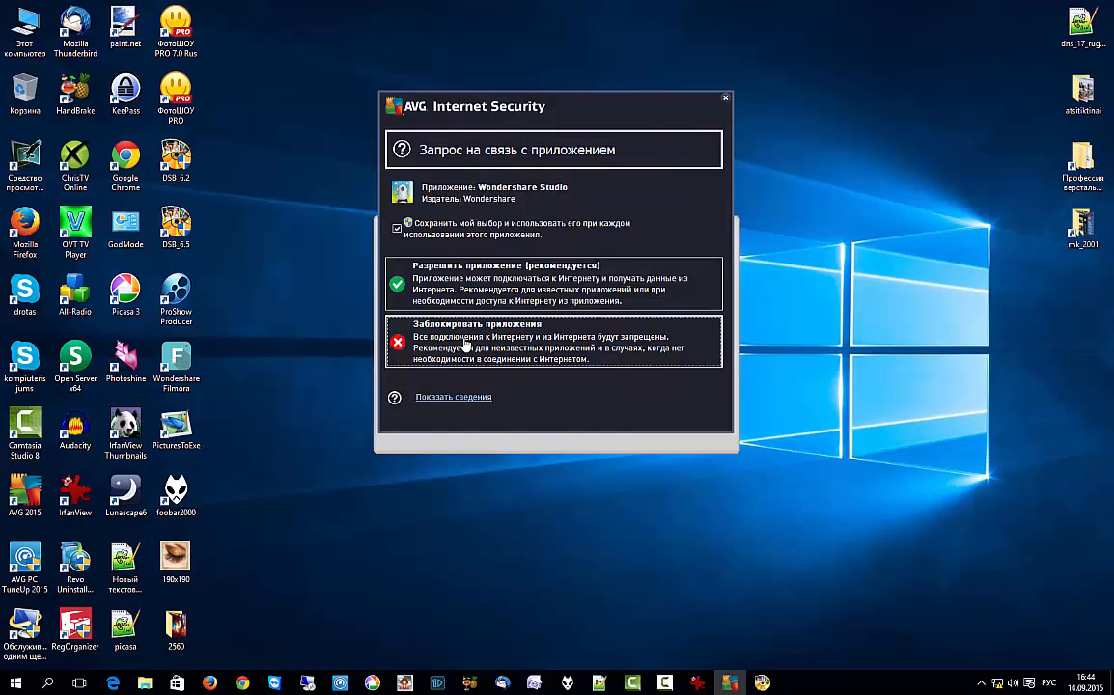
{"action": "left_click", "coordinate": [465, 345]}
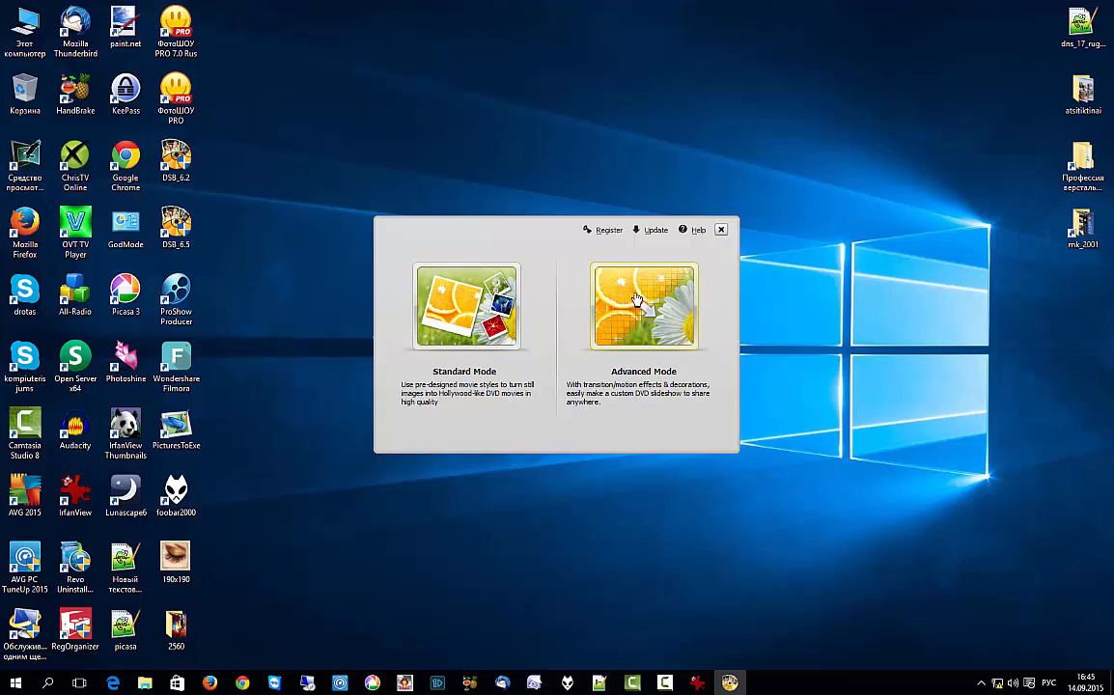
Start the slideshow builder in Standard Mode and set Slideshow1's background color to orange in its properties
{"action": "left_click", "coordinate": [460, 312]}
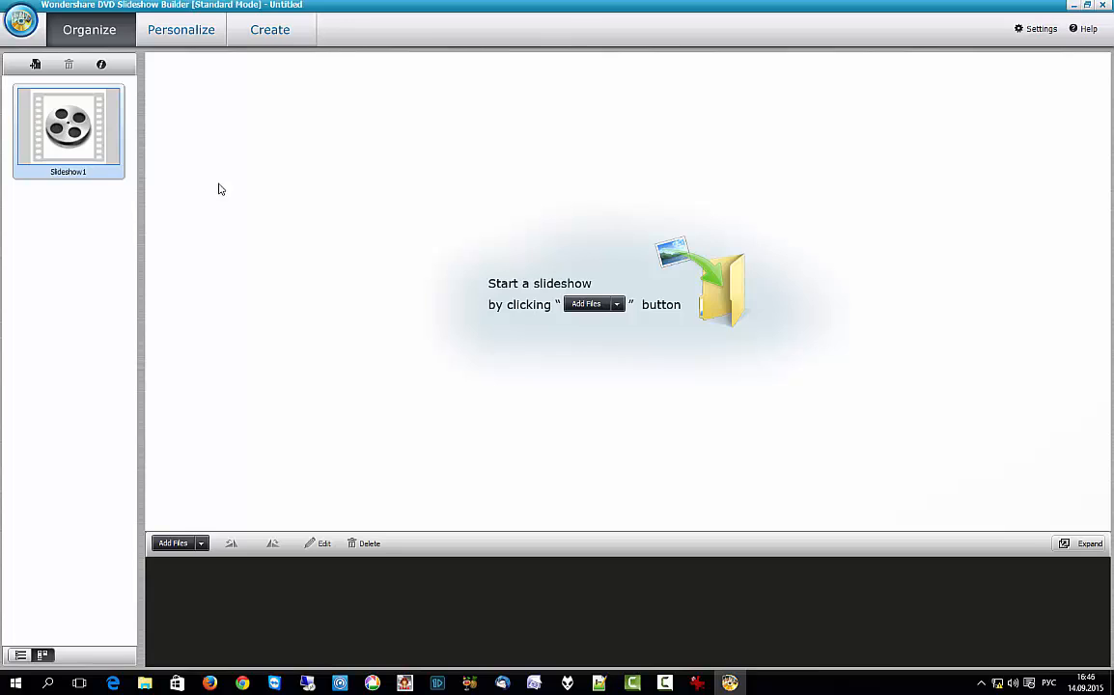
{"action": "left_click", "coordinate": [102, 65]}
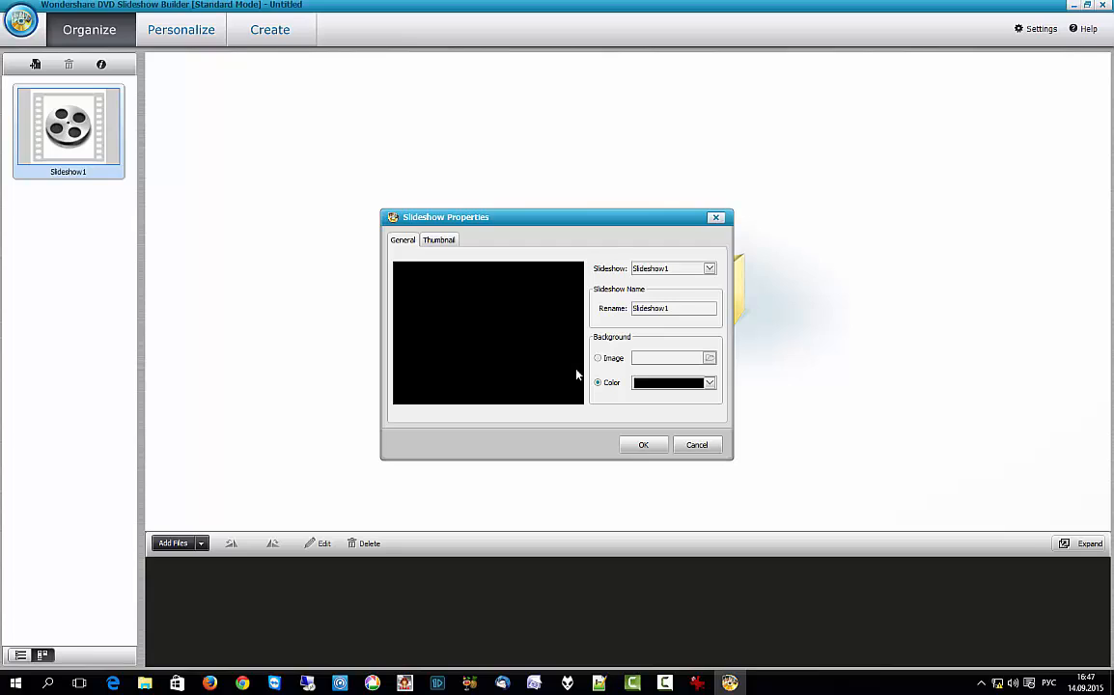
{"action": "left_click", "coordinate": [667, 388]}
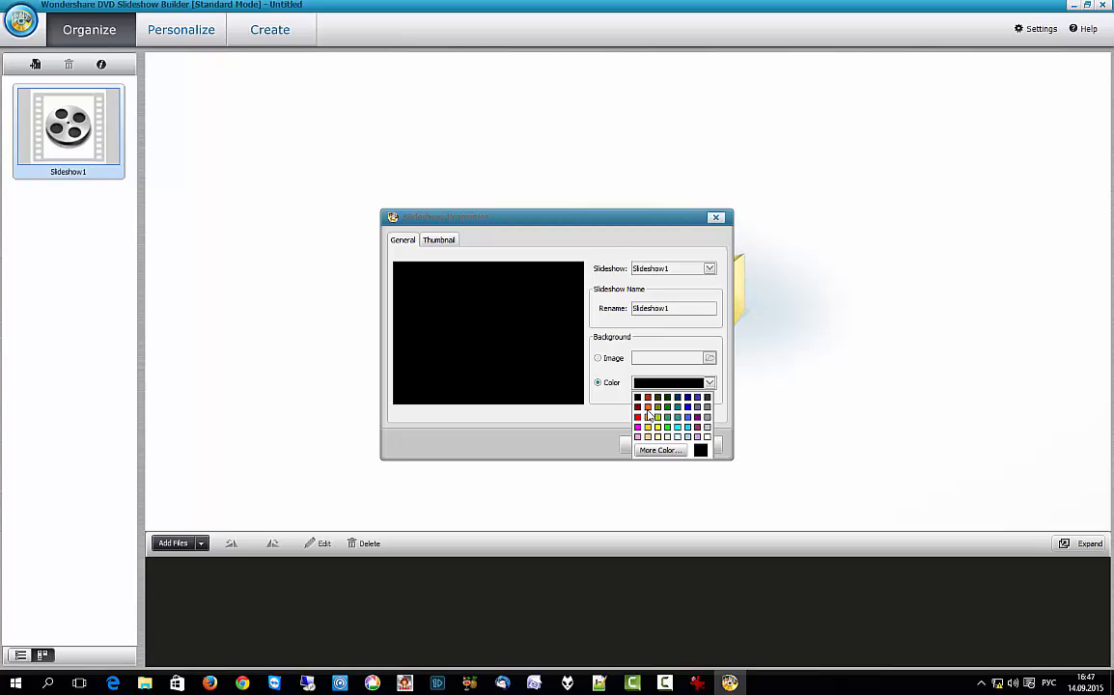
{"action": "left_click", "coordinate": [651, 412]}
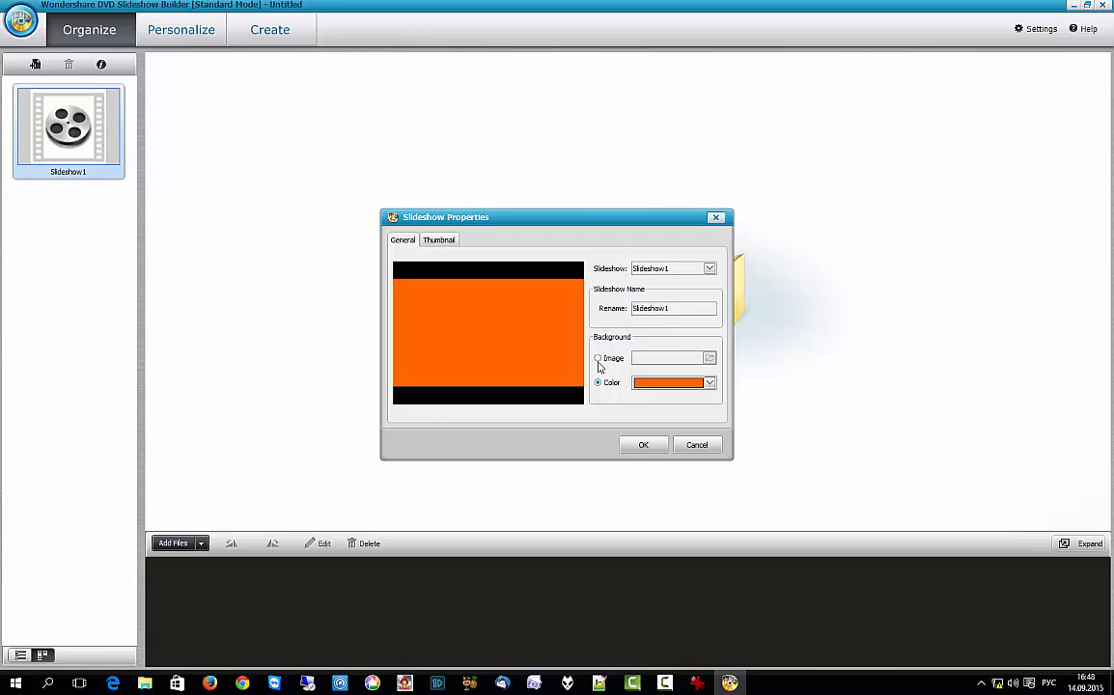
Switch the slideshow background to an image, using picture 3 from the desktop folder 2560
{"action": "left_click", "coordinate": [599, 359]}
{"action": "left_click", "coordinate": [709, 359]}
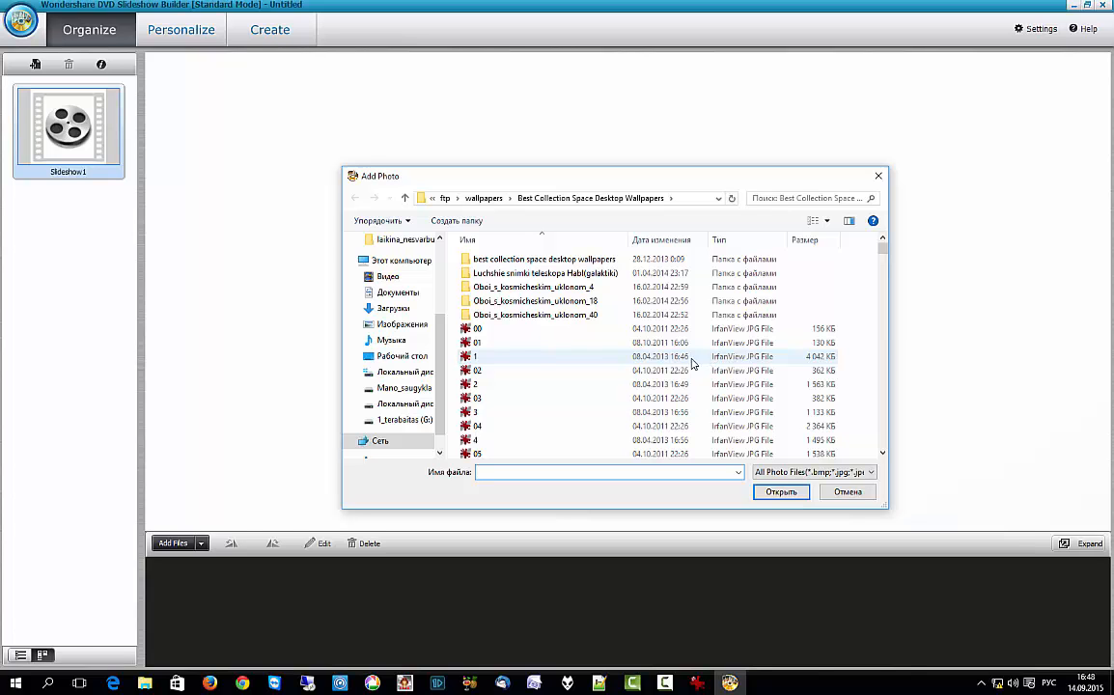
{"action": "left_click_drag", "start_coordinate": [618, 183], "coordinate": [588, 128]}
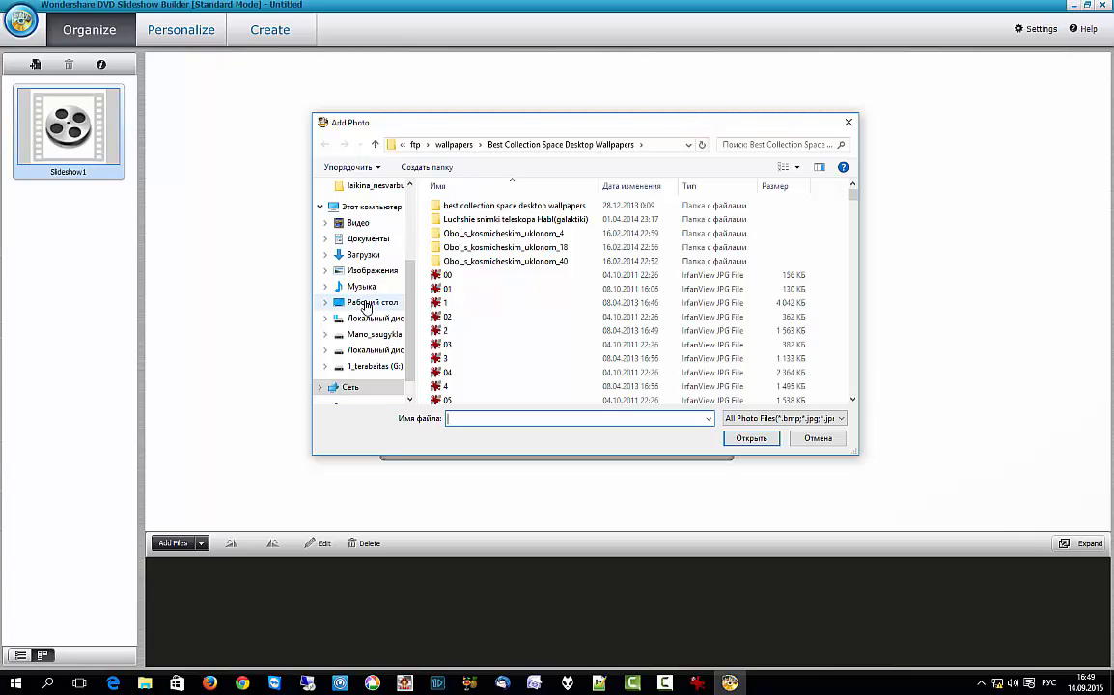
{"action": "left_click", "coordinate": [366, 306]}
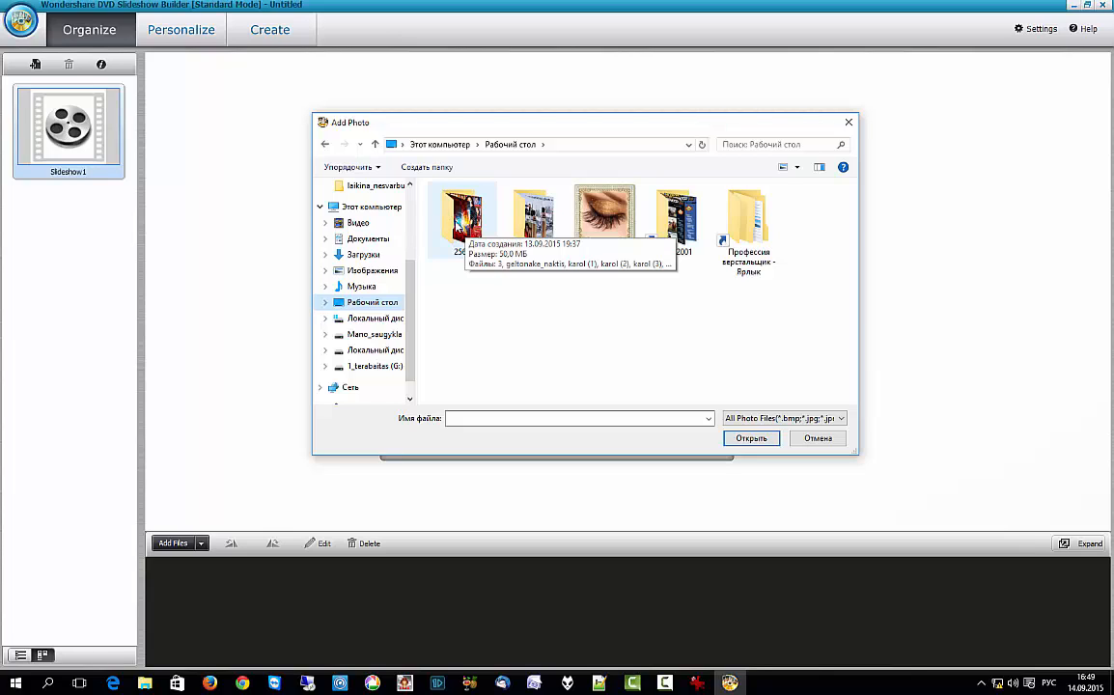
{"action": "double_click", "coordinate": [462, 222]}
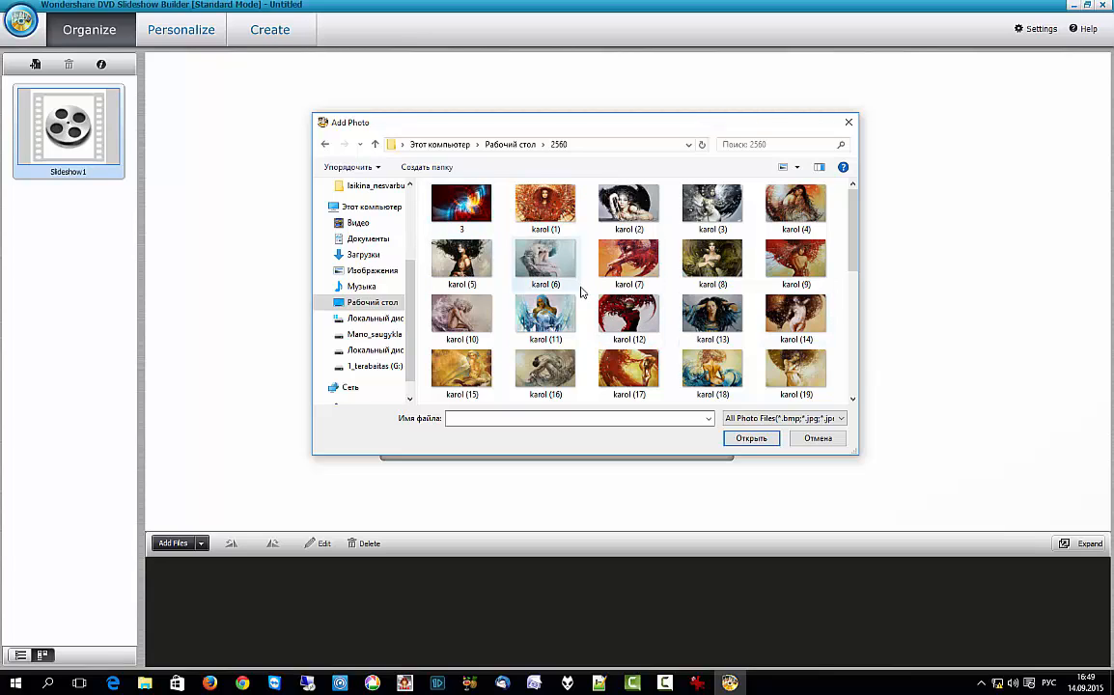
{"action": "left_click", "coordinate": [463, 205]}
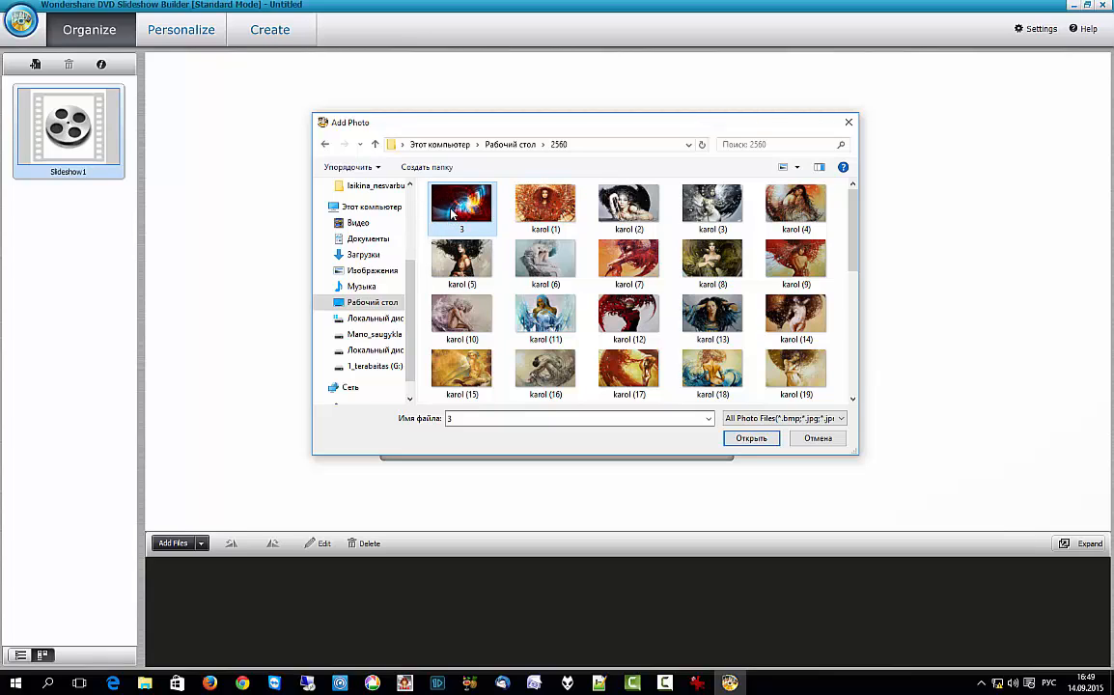
{"action": "left_click", "coordinate": [746, 440]}
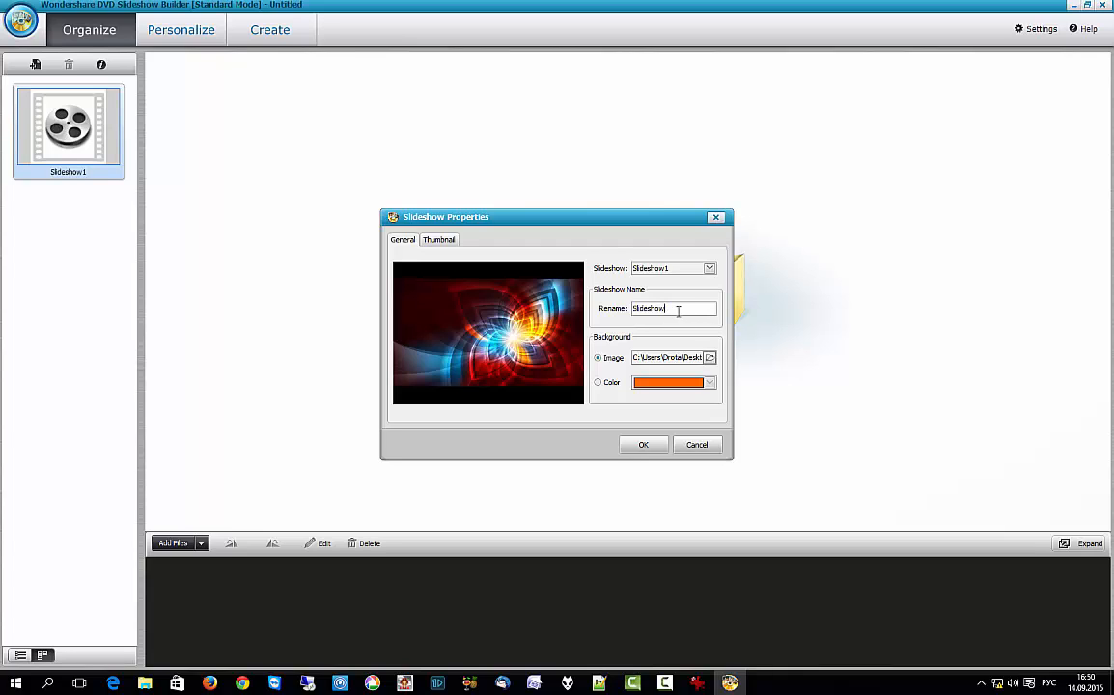
Clear the existing slideshow name in the Slideshow Properties
{"action": "key", "text": "BackSpace"}
{"action": "key", "text": "BackSpace"}
{"action": "key", "text": "BackSpace"}
{"action": "key", "text": "BackSpace"}
{"action": "key", "text": "BackSpace"}
{"action": "key", "text": "BackSpace"}
{"action": "key", "text": "BackSpace"}
{"action": "key", "text": "BackSpace"}
{"action": "key", "text": "BackSpace"}
{"action": "type", "text": "шештфлу_тфлешы"}
{"action": "key", "text": "BackSpace"}
{"action": "key", "text": "BackSpace"}
{"action": "key", "text": "BackSpace"}
{"action": "key", "text": "BackSpace"}
{"action": "key", "text": "BackSpace"}
{"action": "key", "text": "BackSpace"}
{"action": "key", "text": "BackSpace"}
{"action": "key", "text": "BackSpace"}
{"action": "key", "text": "BackSpace"}
{"action": "key", "text": "BackSpace"}
{"action": "key", "text": "BackSpace"}
{"action": "key", "text": "BackSpace"}
{"action": "key", "text": "BackSpace"}
{"action": "key", "text": "BackSpace"}
{"action": "key", "text": "BackSpace"}
Change the keyboard language to English (US), name the slideshow geltonake_naktis and accept the properties
{"action": "left_click", "coordinate": [1049, 685]}
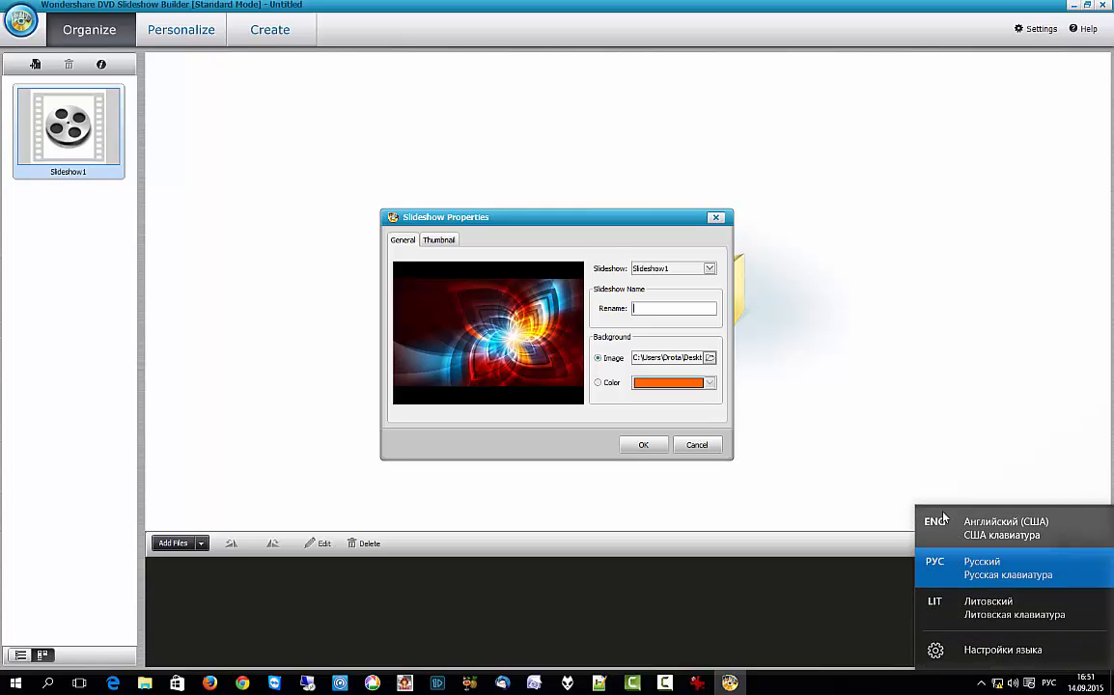
{"action": "left_click", "coordinate": [965, 527]}
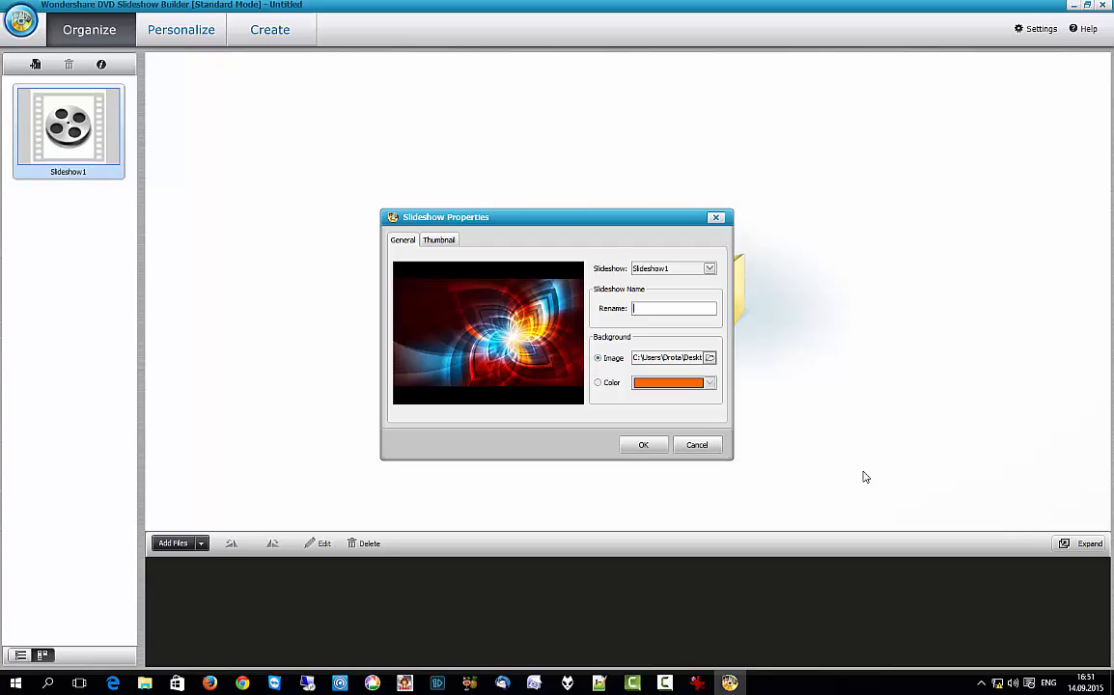
{"action": "type", "text": "geltonake_nakts"}
{"action": "left_click", "coordinate": [643, 446]}
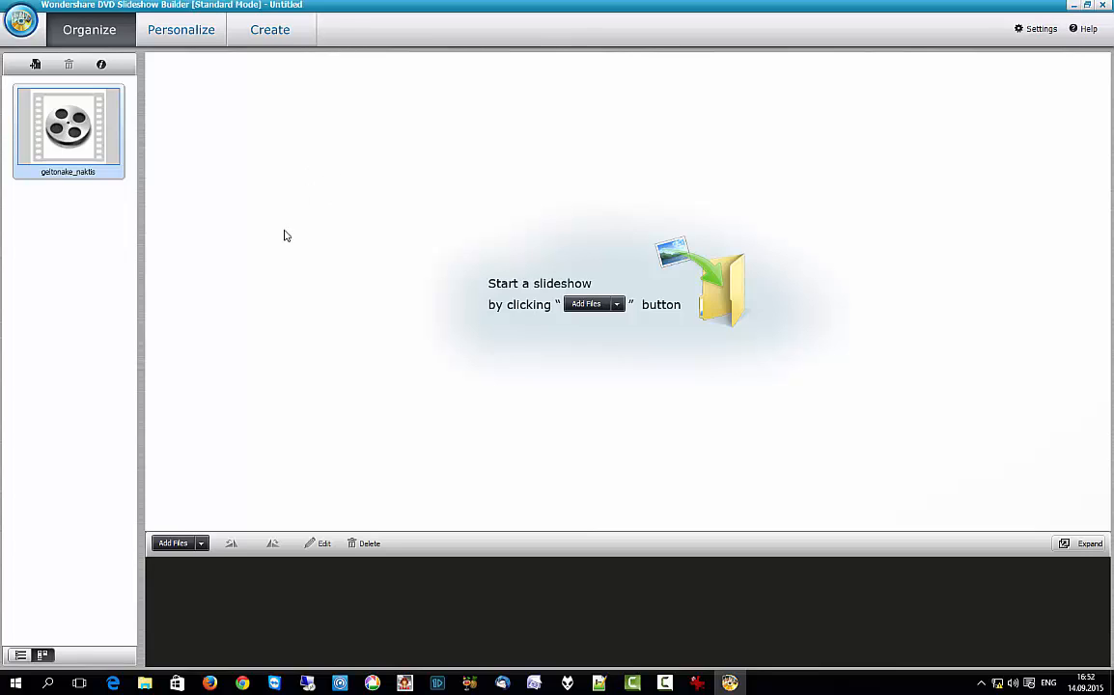
Add all the pictures from the desktop folder 2560 to the slideshow
{"action": "left_click", "coordinate": [586, 307]}
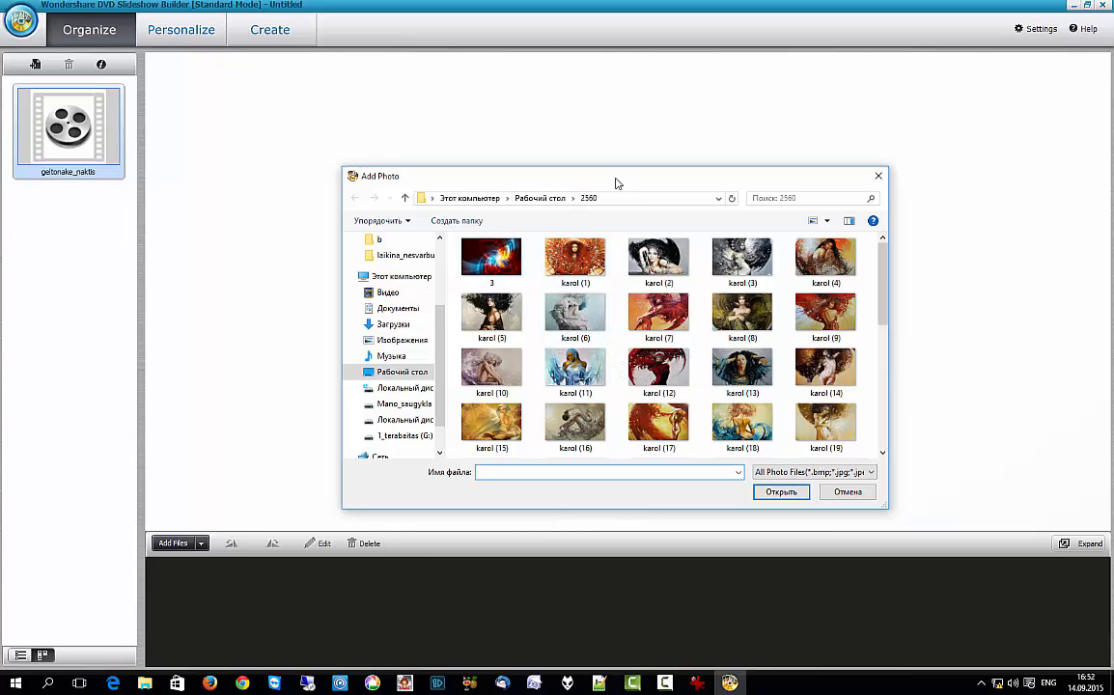
{"action": "left_click_drag", "start_coordinate": [607, 177], "coordinate": [566, 133]}
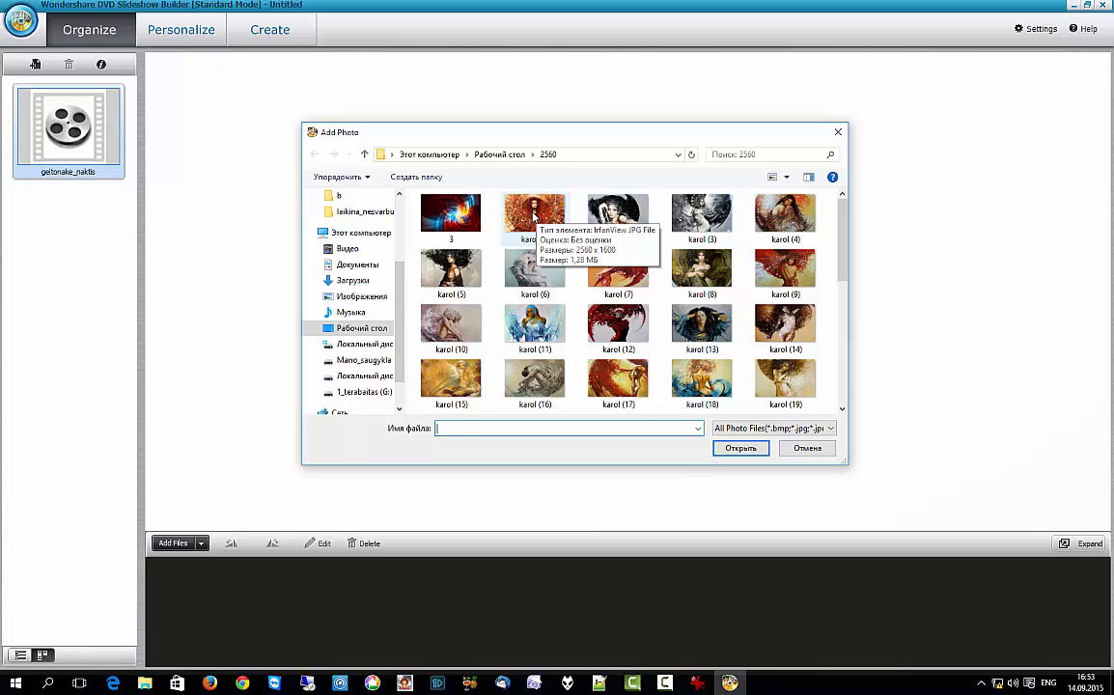
{"action": "left_click", "coordinate": [534, 216]}
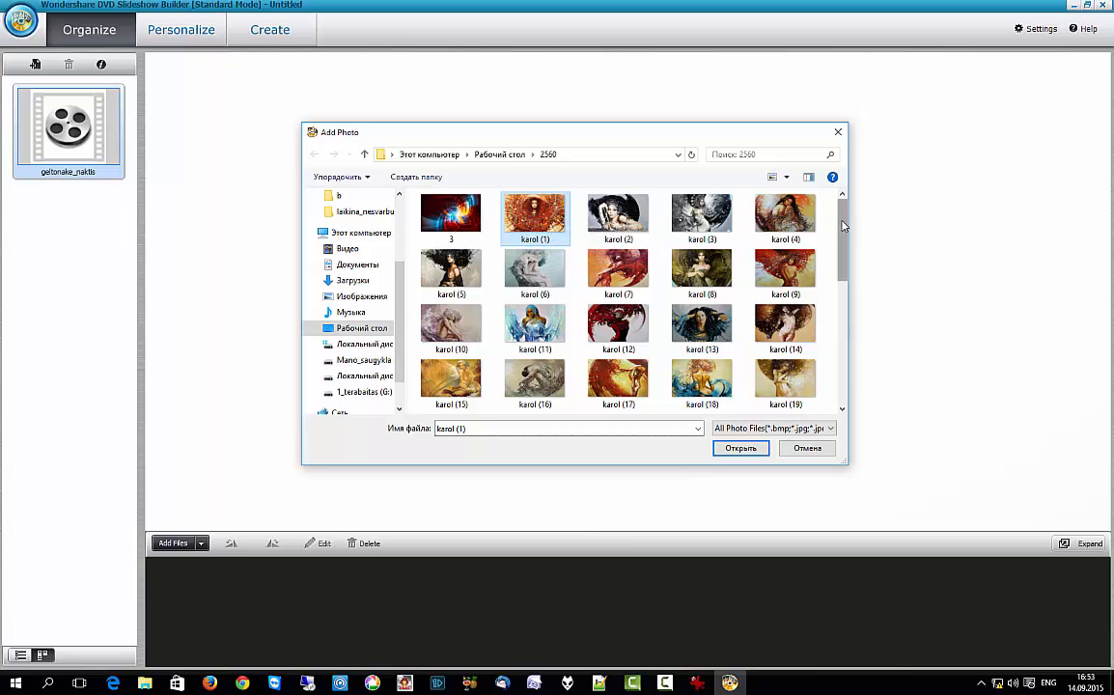
{"action": "left_click_drag", "start_coordinate": [843, 225], "coordinate": [847, 364]}
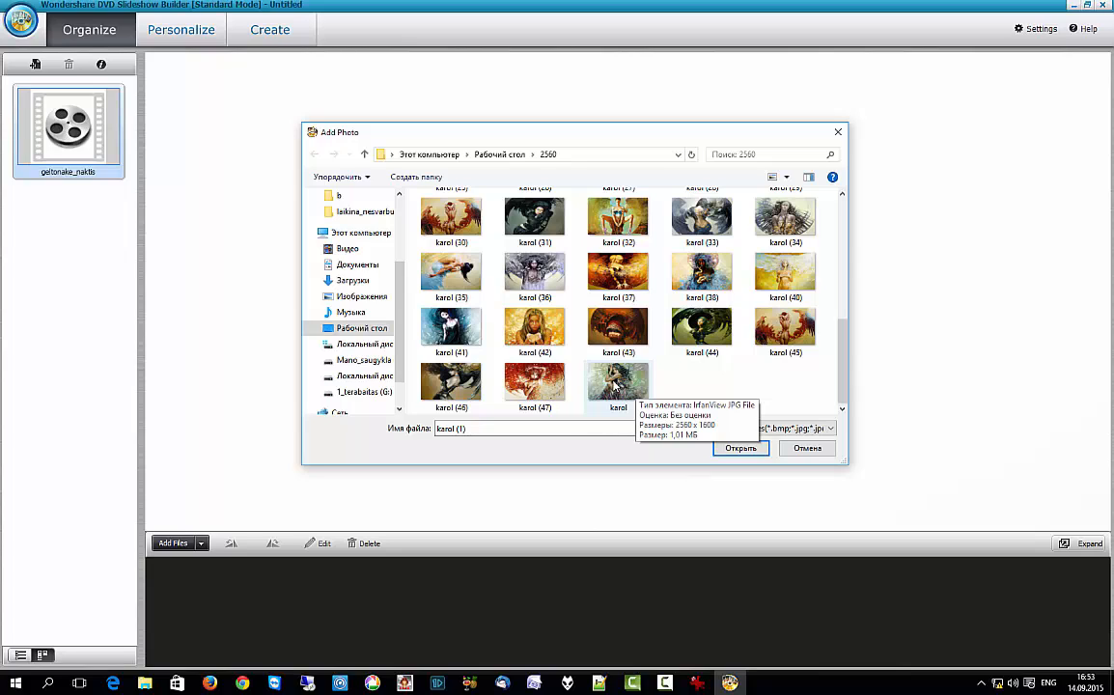
{"action": "key", "text": "ctrl+a"}
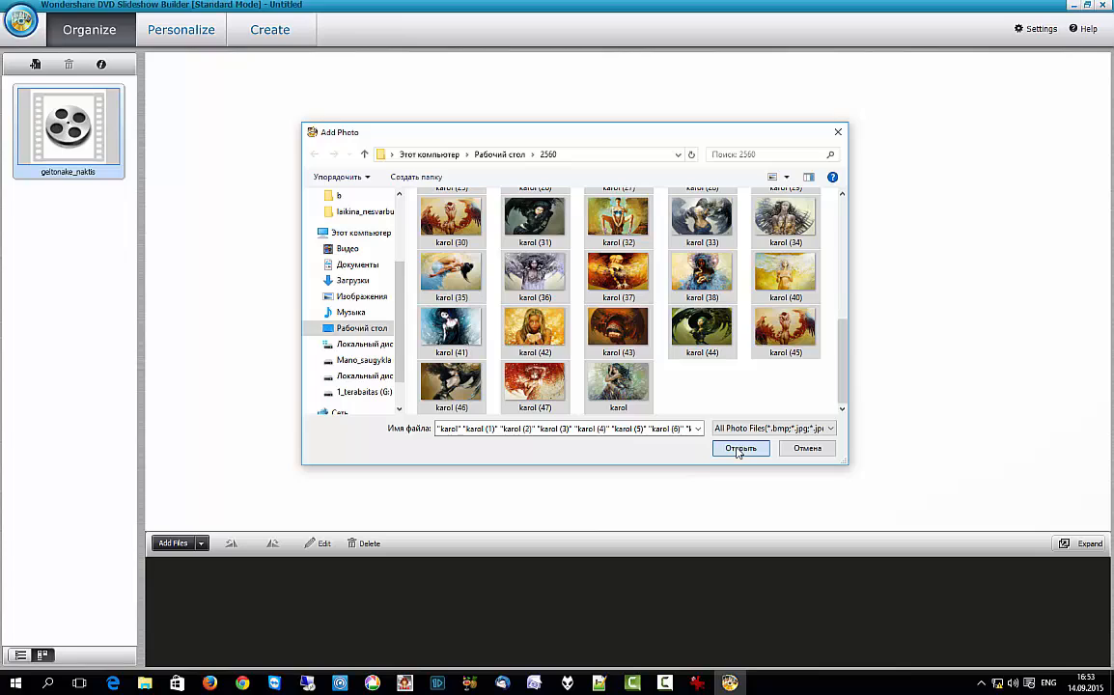
{"action": "left_click", "coordinate": [739, 450]}
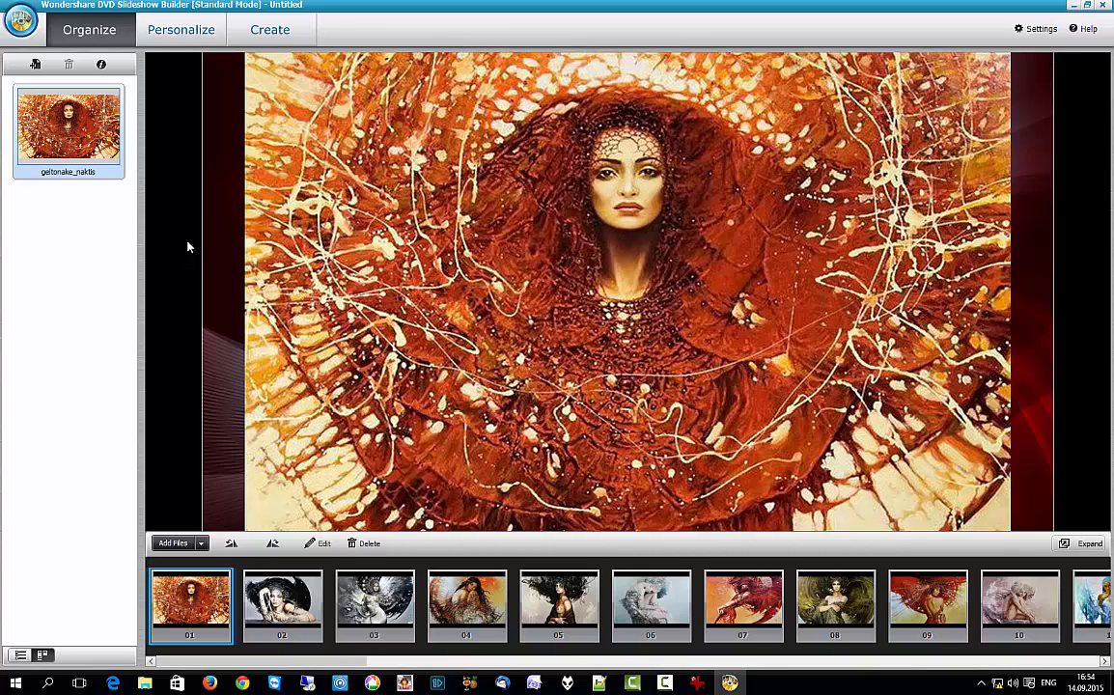
In the Personalize stage, add the audio file geltonake_naktis from the desktop folder 2560 as the slideshow's music
{"action": "left_click", "coordinate": [180, 31]}
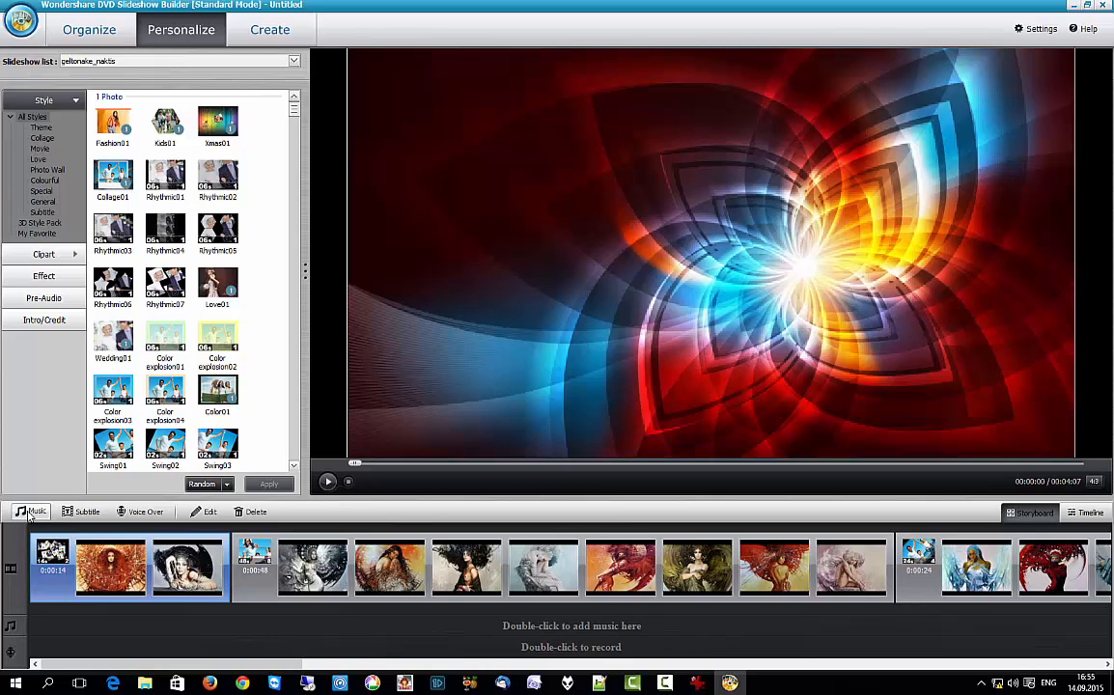
{"action": "double_click", "coordinate": [574, 630]}
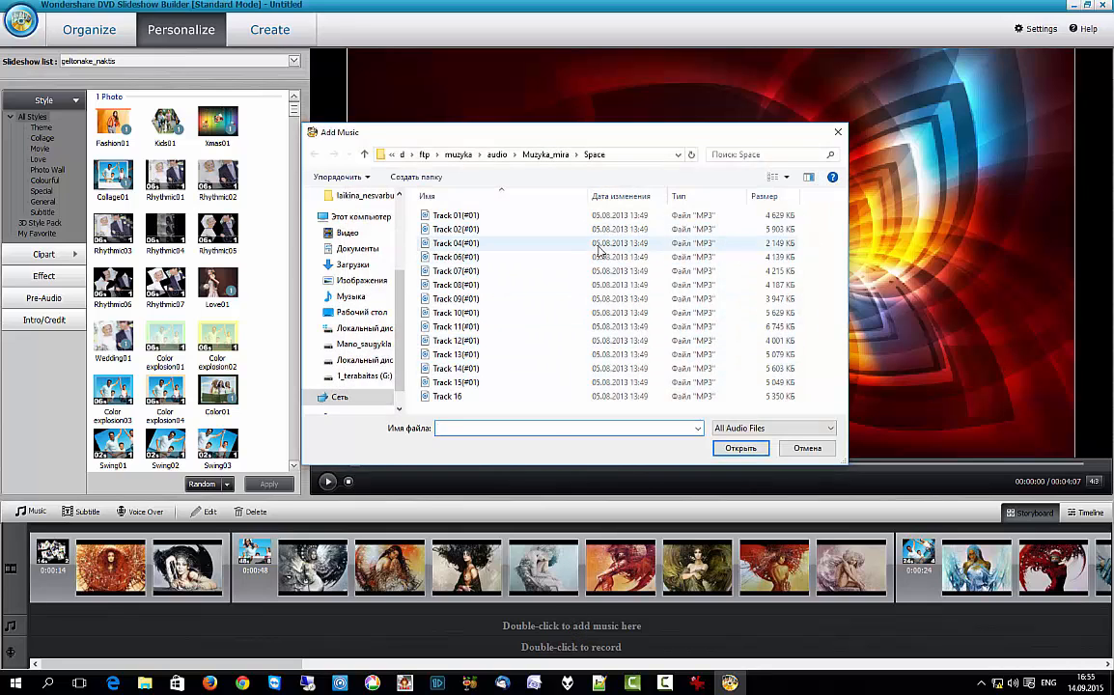
{"action": "left_click", "coordinate": [837, 132]}
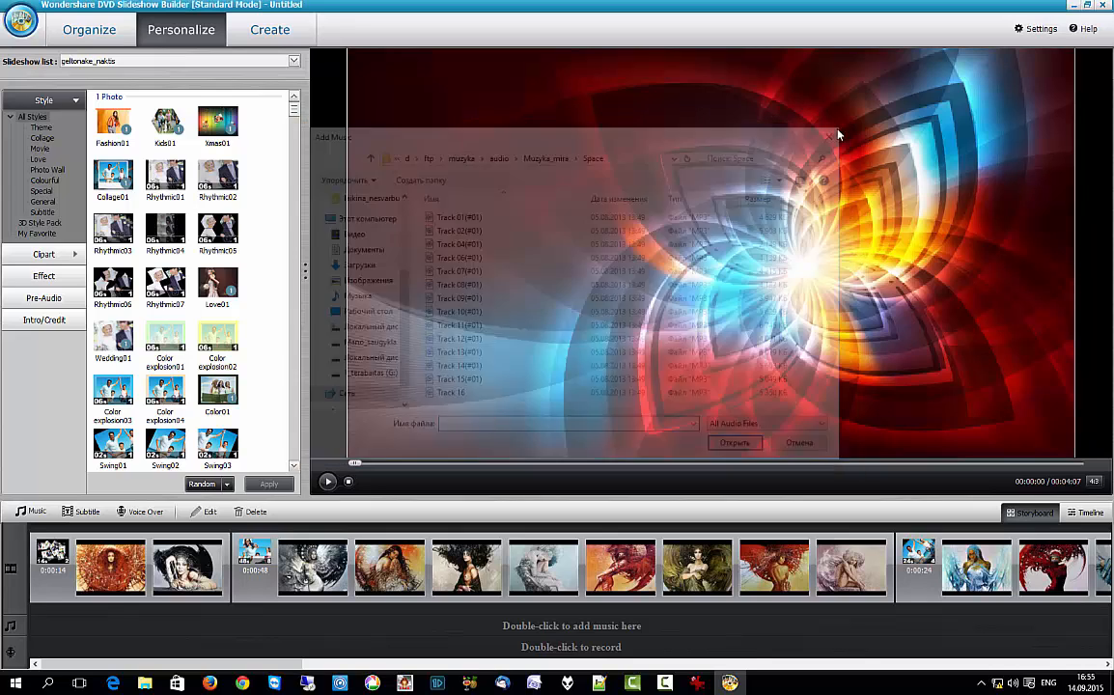
{"action": "left_click", "coordinate": [32, 512]}
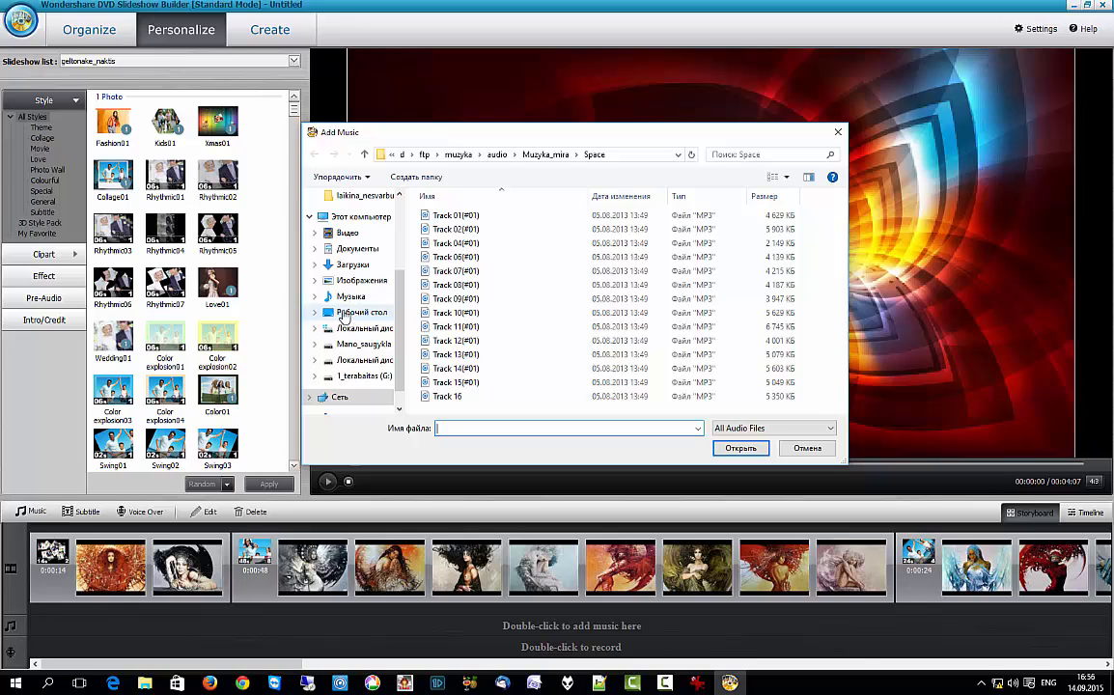
{"action": "left_click", "coordinate": [344, 314]}
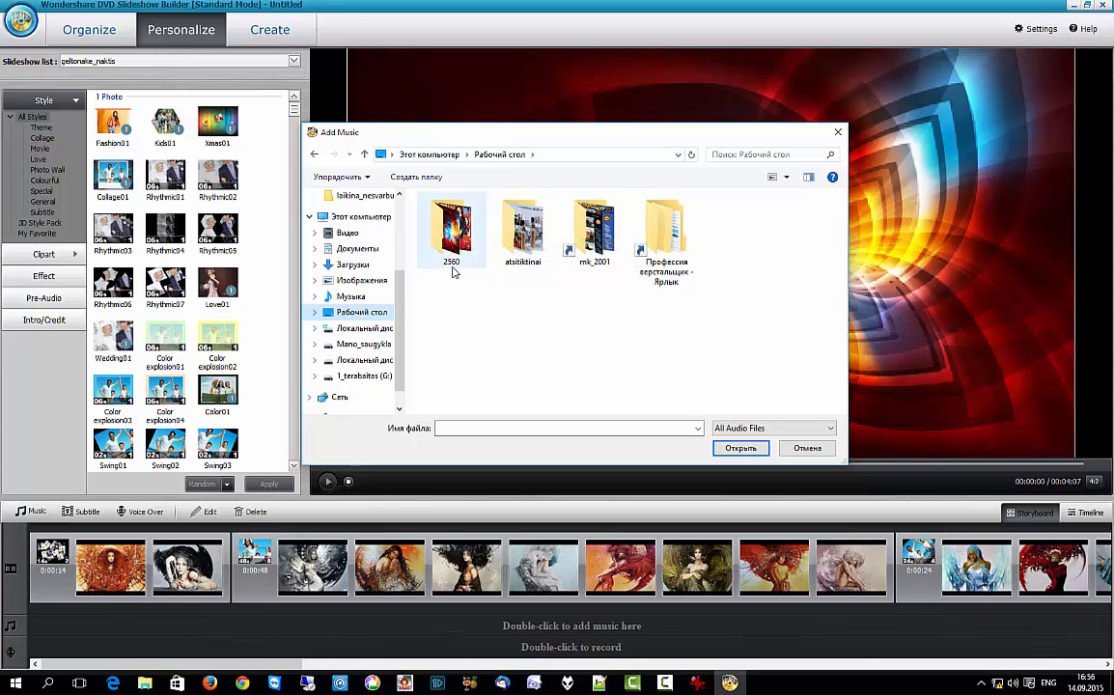
{"action": "double_click", "coordinate": [449, 233]}
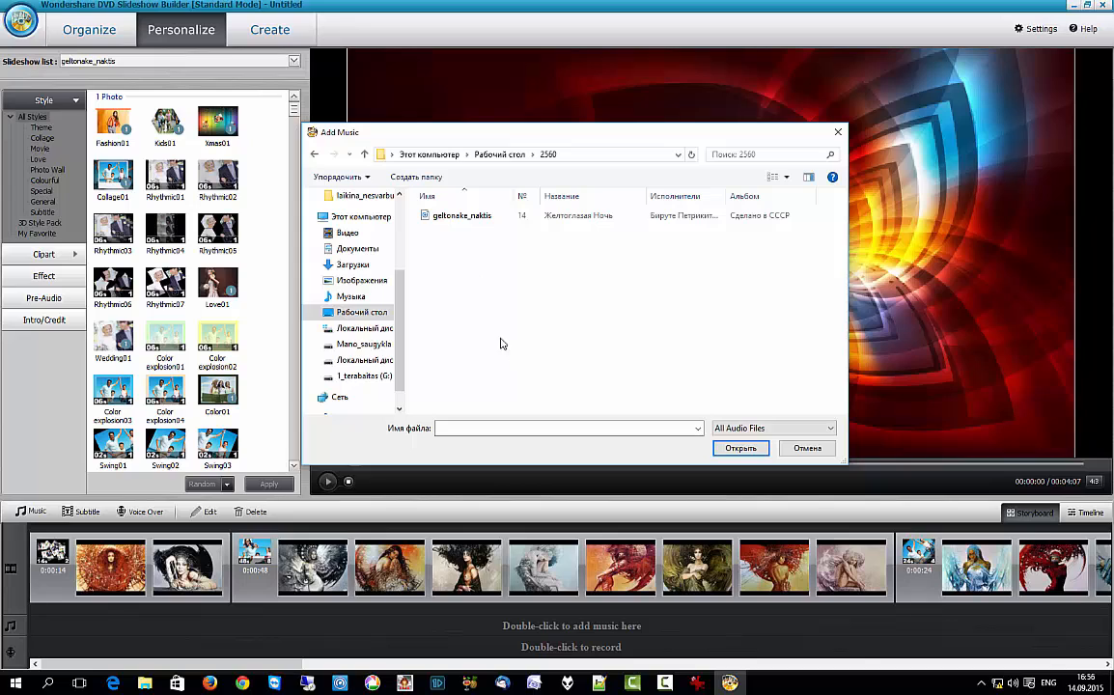
{"action": "left_click", "coordinate": [426, 217]}
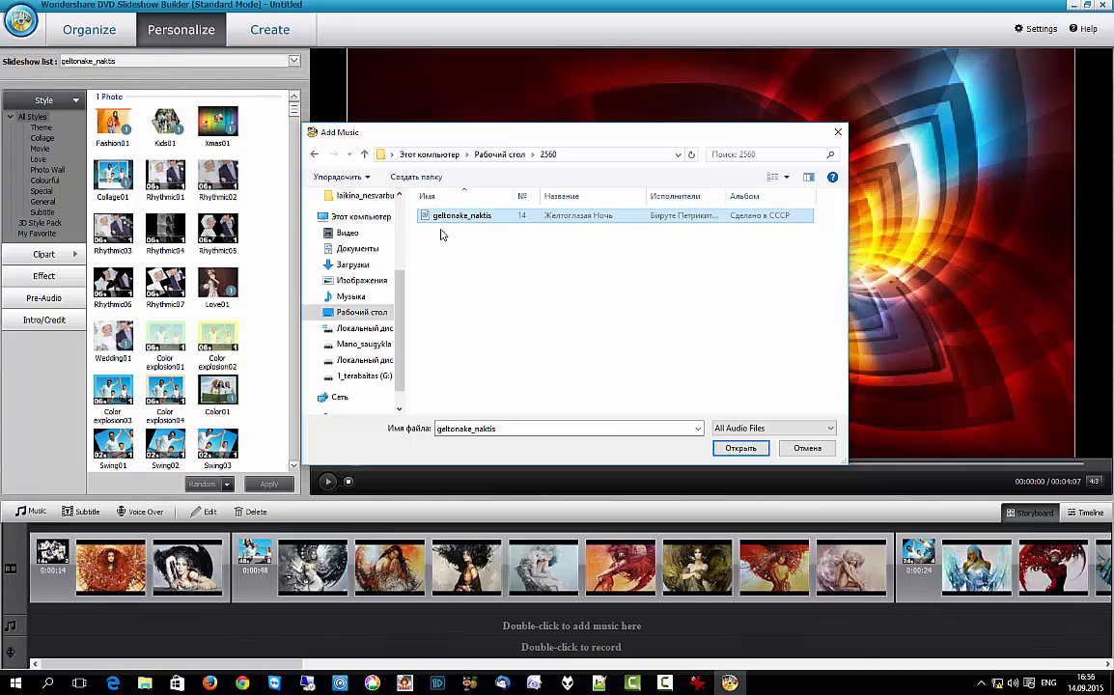
{"action": "left_click", "coordinate": [740, 450]}
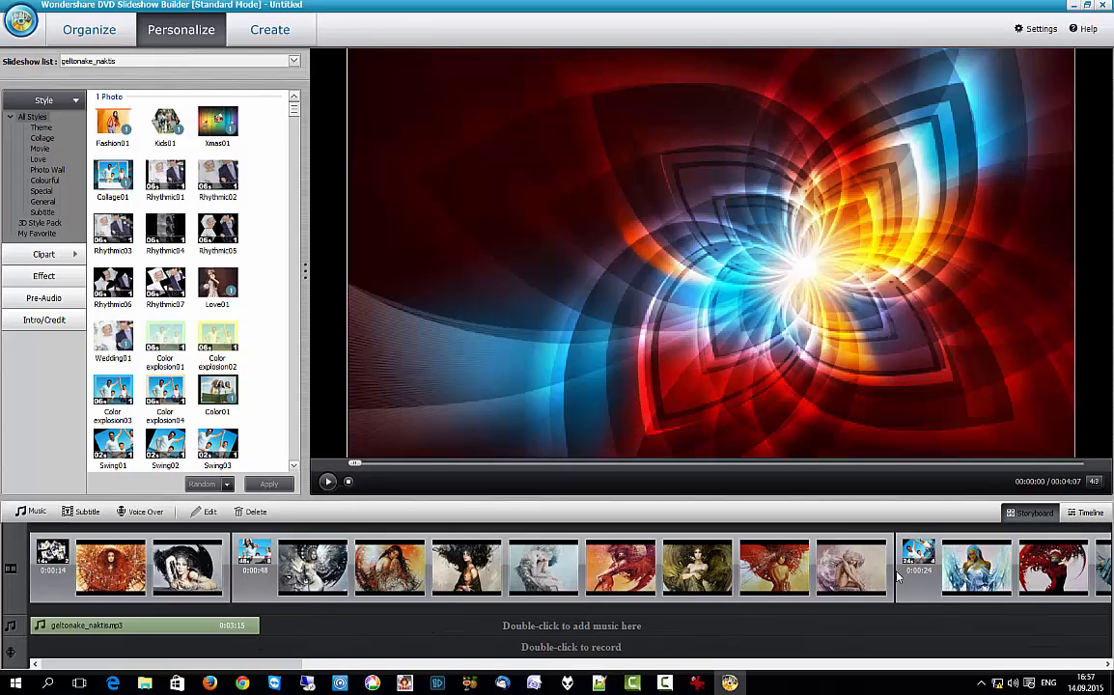
Show the slideshow as a timeline and compare where the photo track and the music track end
{"action": "left_click", "coordinate": [1087, 515]}
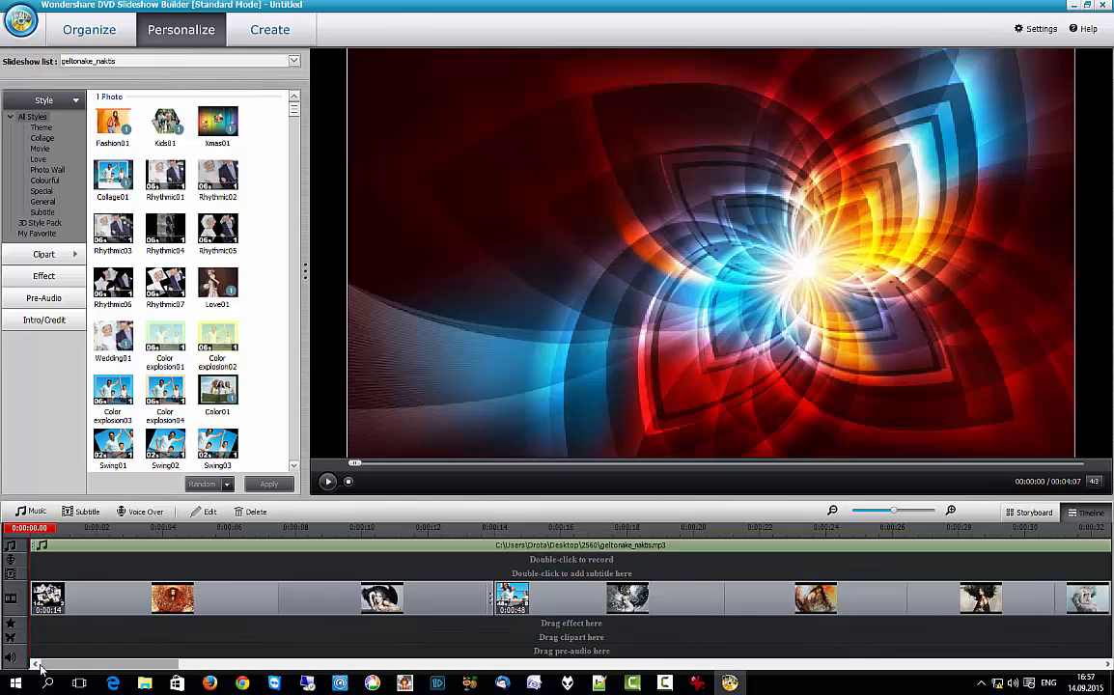
{"action": "left_click_drag", "start_coordinate": [44, 665], "coordinate": [1015, 654]}
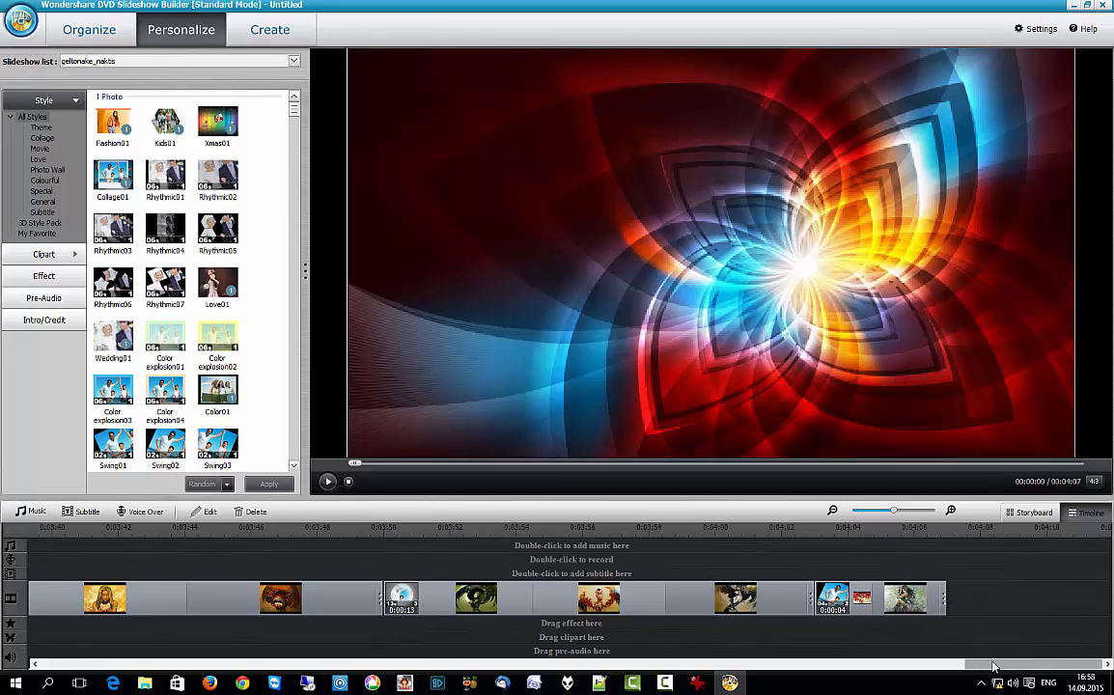
{"action": "left_click_drag", "start_coordinate": [995, 666], "coordinate": [861, 683]}
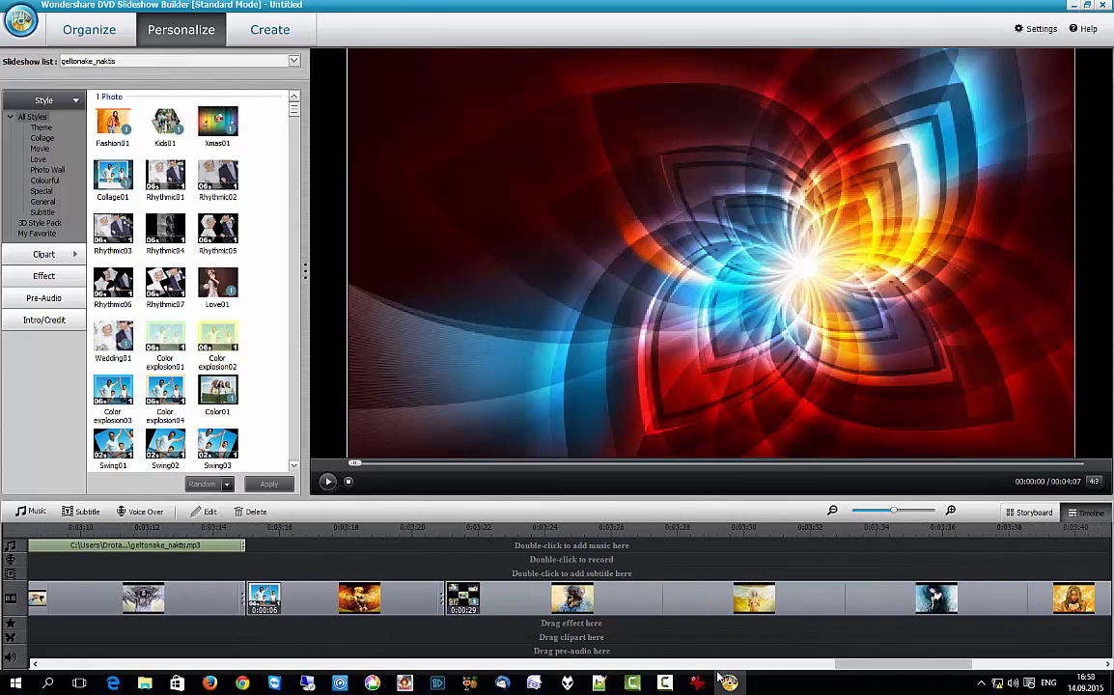
Note where the music ends and shorten the three-photo style segment near the timeline's end to about 7 seconds
{"action": "left_click", "coordinate": [243, 547]}
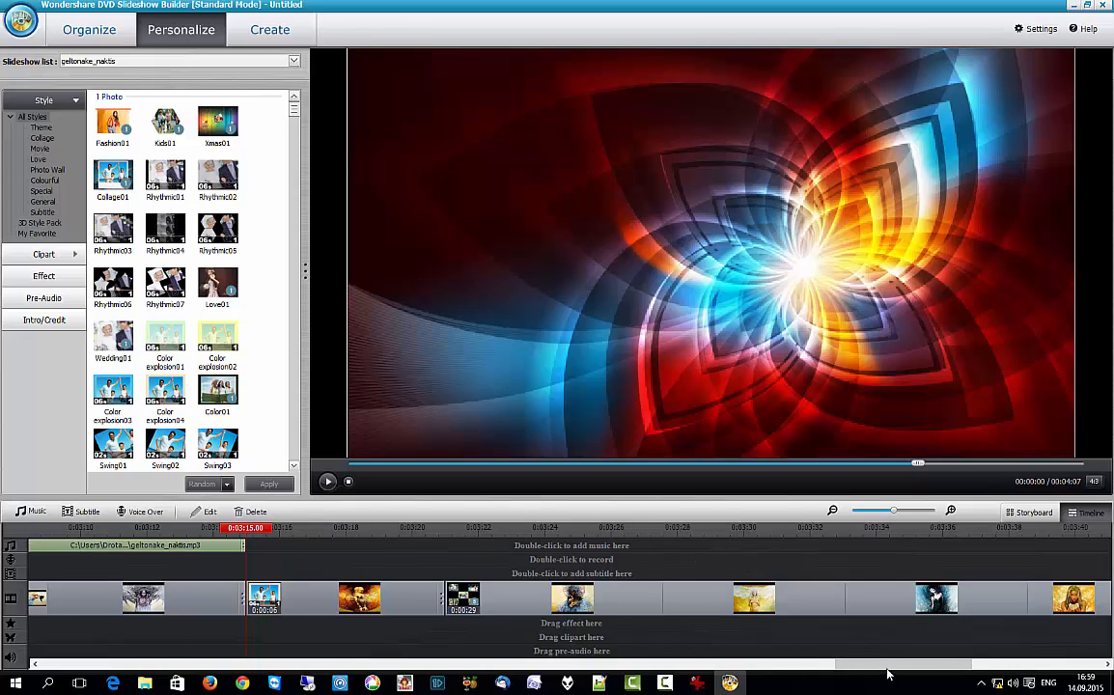
{"action": "left_click_drag", "start_coordinate": [886, 668], "coordinate": [1027, 676]}
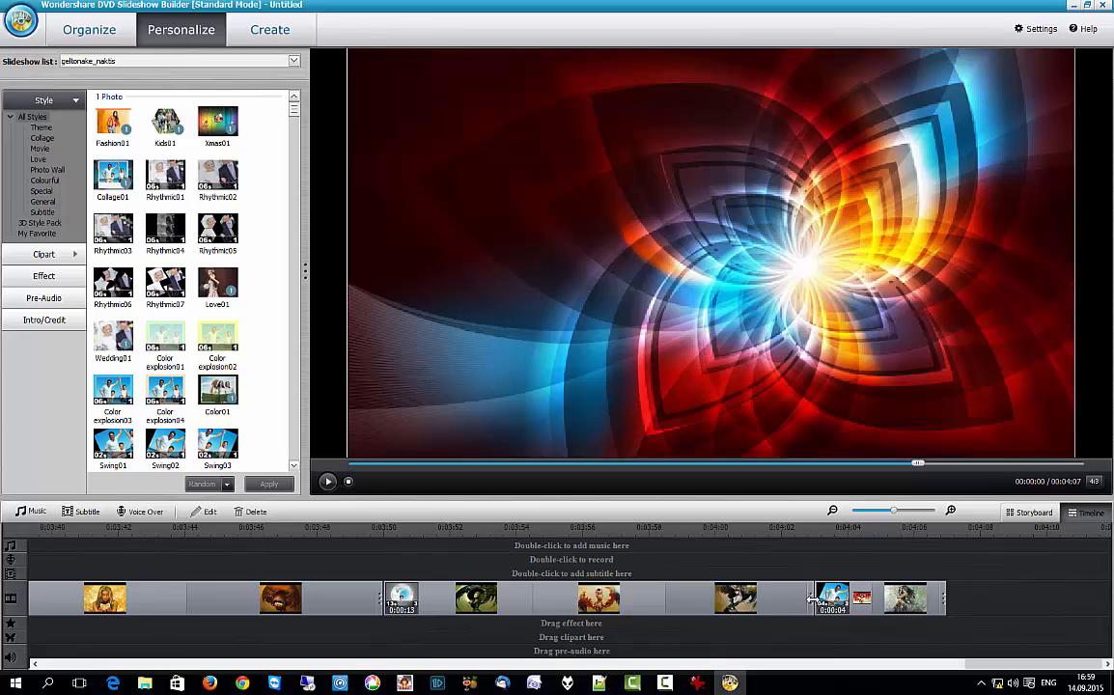
{"action": "left_click", "coordinate": [810, 599]}
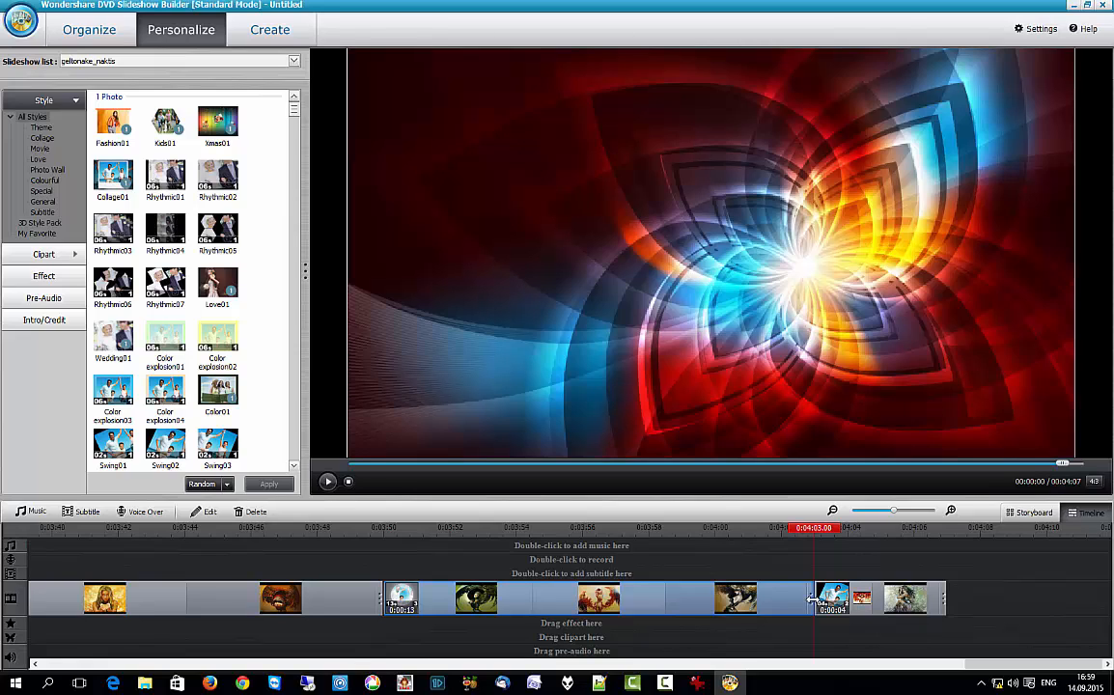
{"action": "left_click_drag", "start_coordinate": [811, 599], "coordinate": [679, 605]}
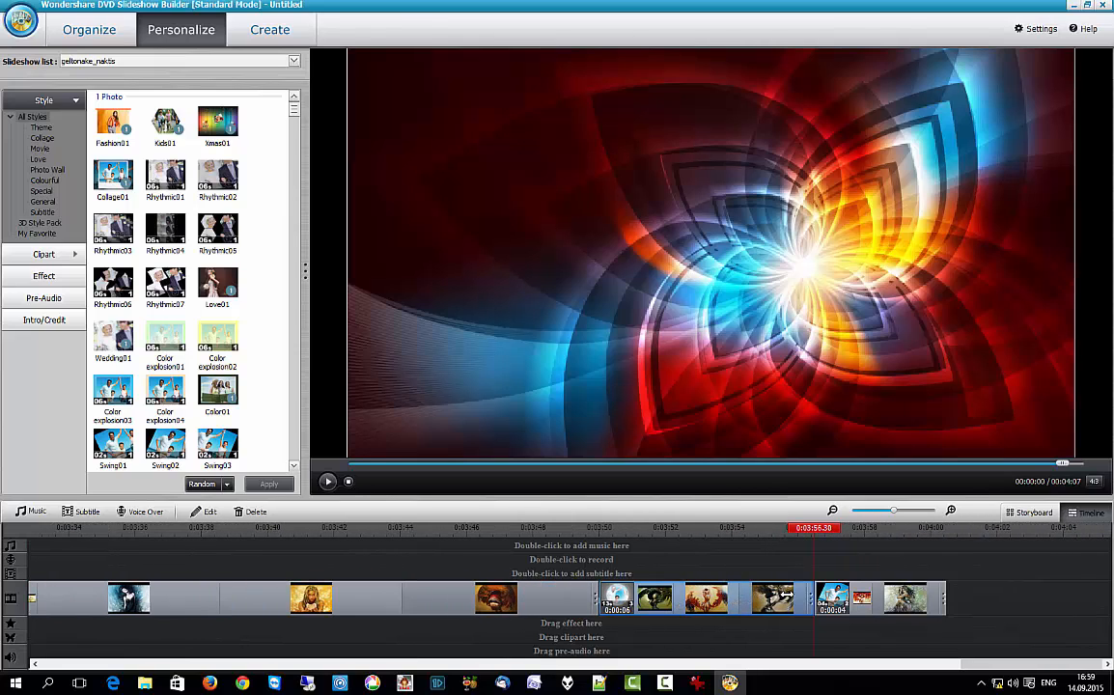
{"action": "left_click_drag", "start_coordinate": [814, 597], "coordinate": [859, 597]}
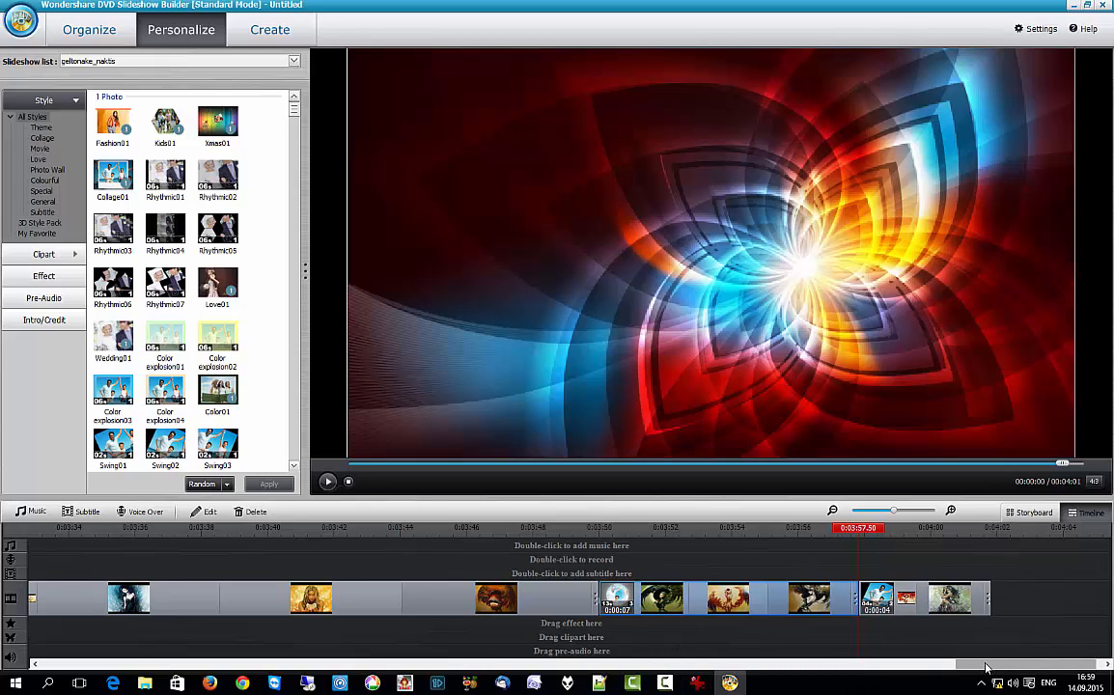
Shorten the five-photo segment before the three-photo one to about 14 seconds, and the single-photo segment preceding it to about 4 seconds
{"action": "left_click_drag", "start_coordinate": [991, 671], "coordinate": [941, 681]}
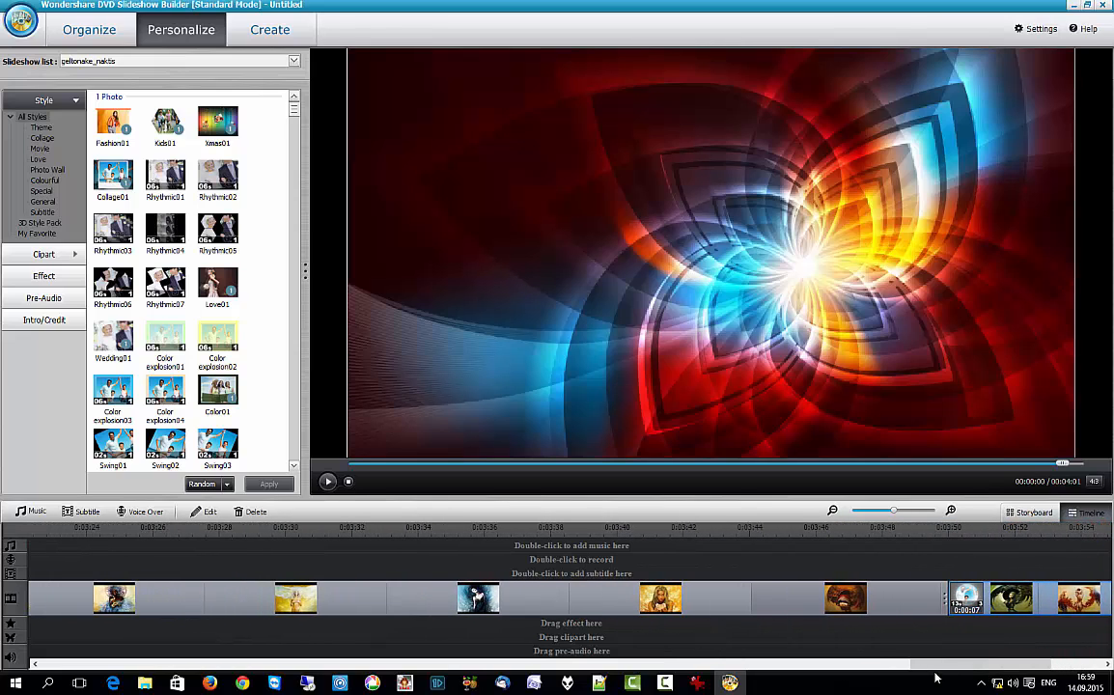
{"action": "left_click", "coordinate": [944, 598]}
{"action": "mouse_move", "coordinate": [944, 599]}
{"action": "left_mouse_down"}
{"action": "mouse_move", "coordinate": [597, 630]}
{"action": "mouse_move", "coordinate": [391, 618]}
{"action": "left_mouse_up"}
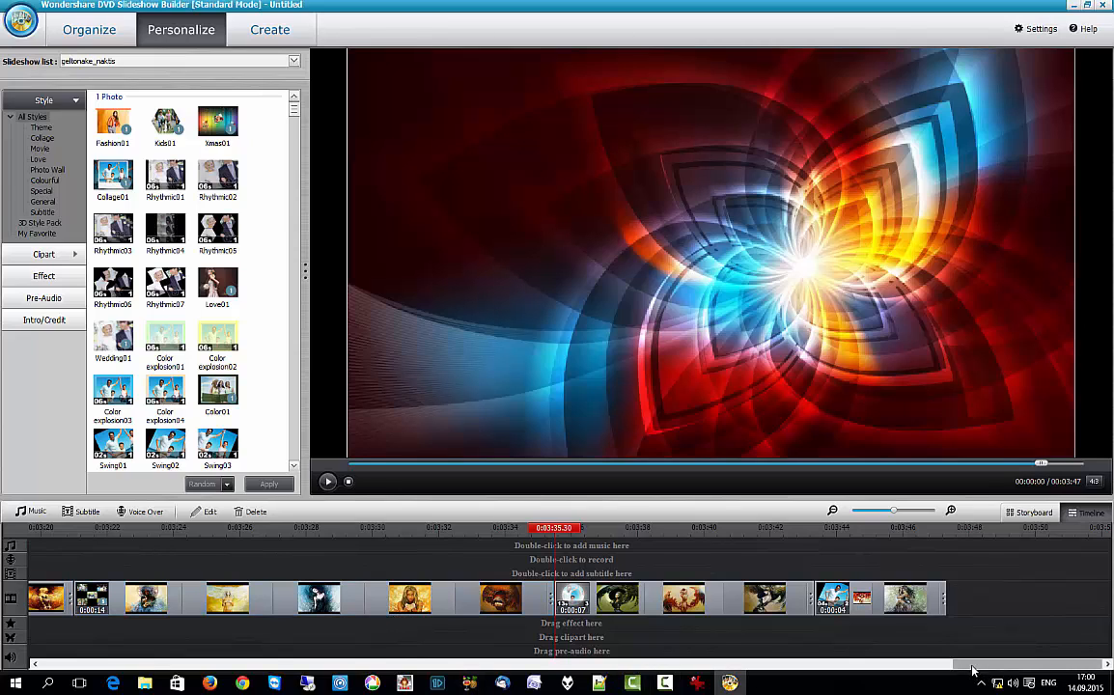
{"action": "left_click_drag", "start_coordinate": [971, 676], "coordinate": [917, 679]}
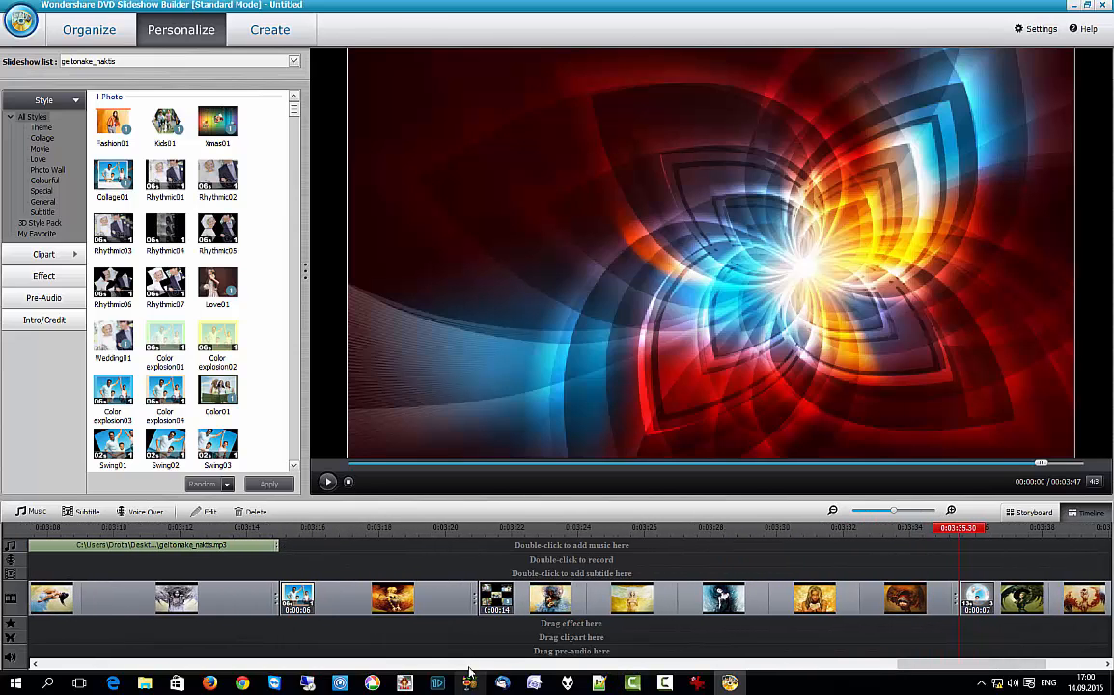
{"action": "left_click", "coordinate": [471, 605]}
{"action": "left_click_drag", "start_coordinate": [471, 605], "coordinate": [443, 611]}
{"action": "left_click_drag", "start_coordinate": [422, 615], "coordinate": [408, 615]}
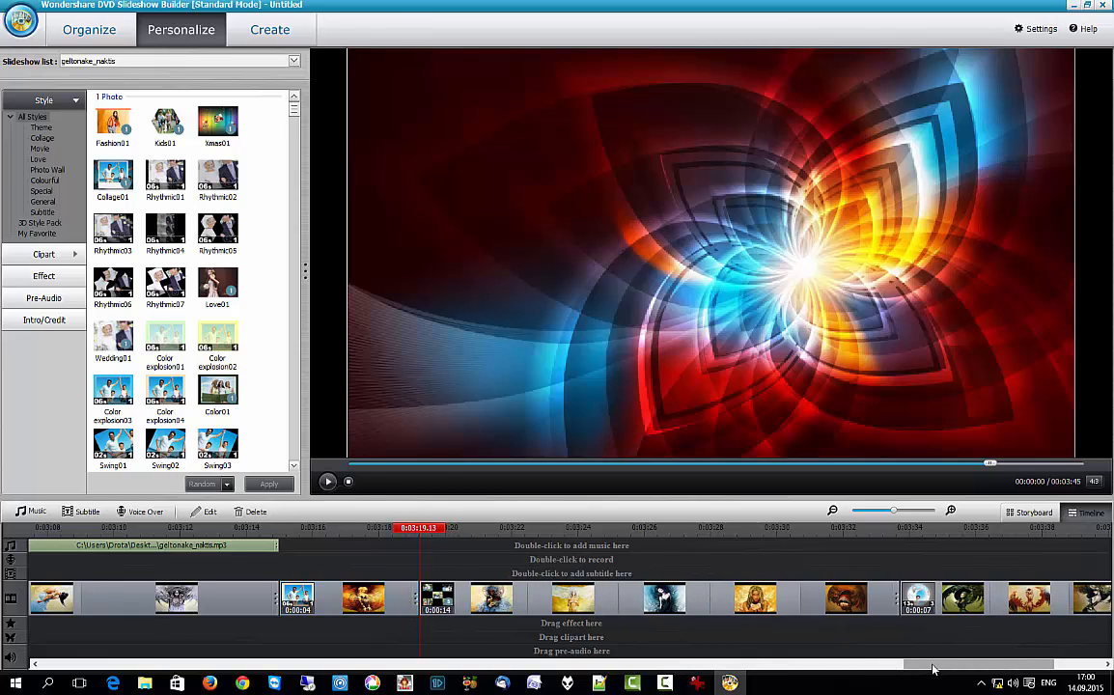
Shorten the two four-photo segments before the single-photo segment to about 12 seconds each
{"action": "left_click", "coordinate": [894, 666]}
{"action": "left_click_drag", "start_coordinate": [912, 666], "coordinate": [865, 668]}
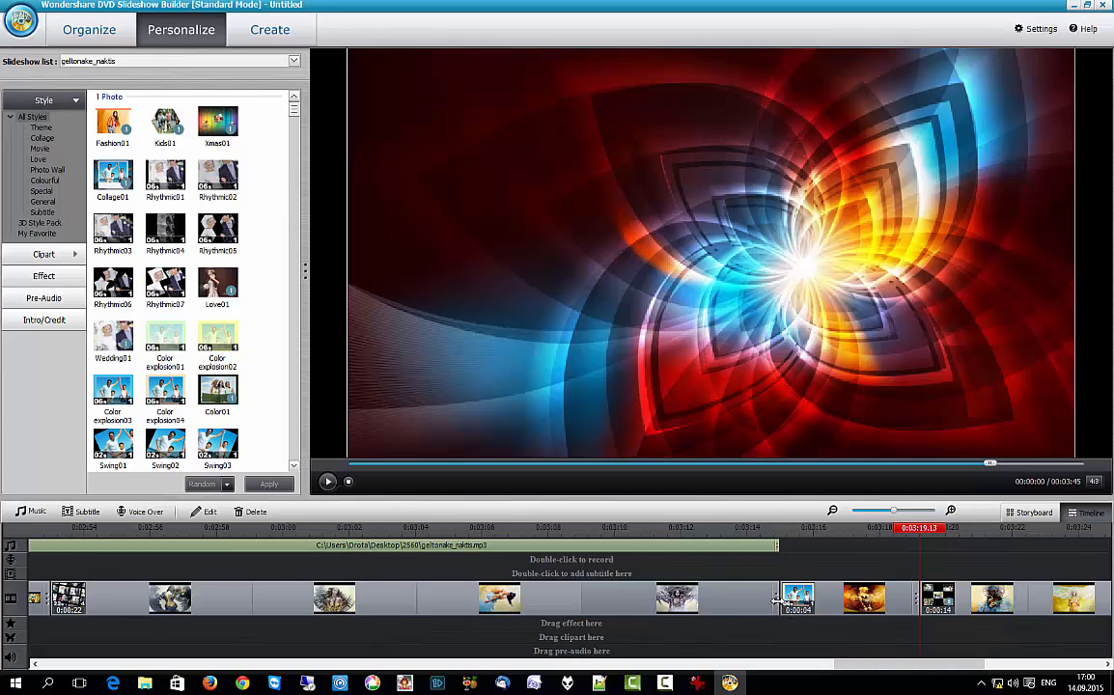
{"action": "left_click_drag", "start_coordinate": [777, 601], "coordinate": [448, 626]}
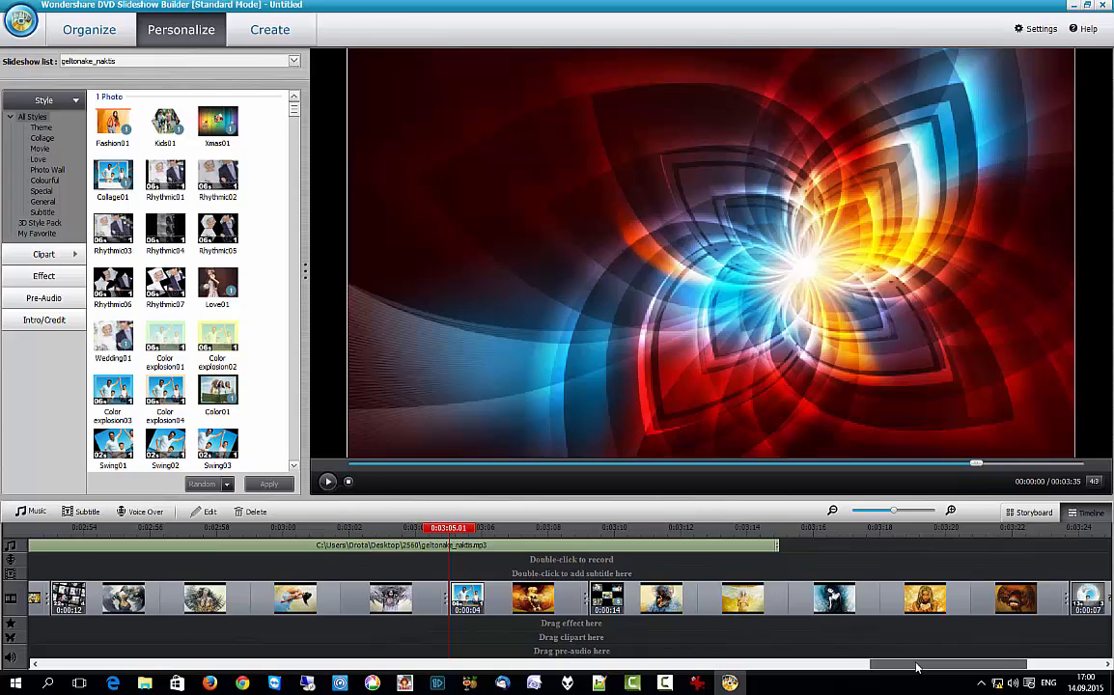
{"action": "left_click_drag", "start_coordinate": [915, 667], "coordinate": [913, 668]}
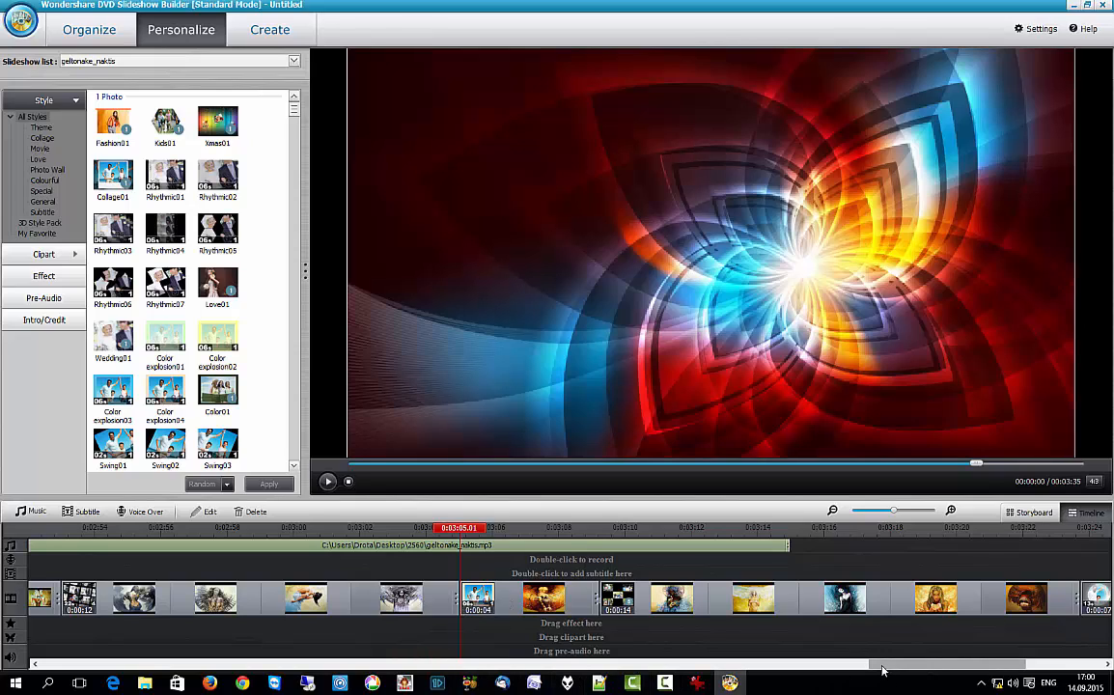
{"action": "left_click_drag", "start_coordinate": [881, 666], "coordinate": [758, 688]}
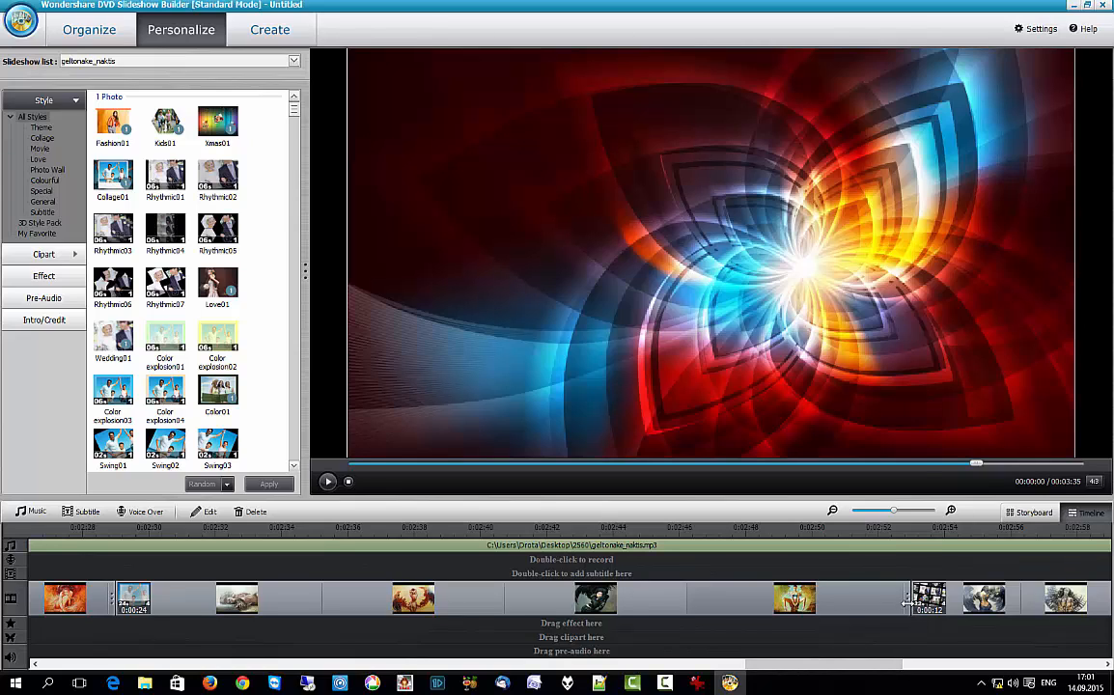
{"action": "left_click_drag", "start_coordinate": [906, 603], "coordinate": [543, 606]}
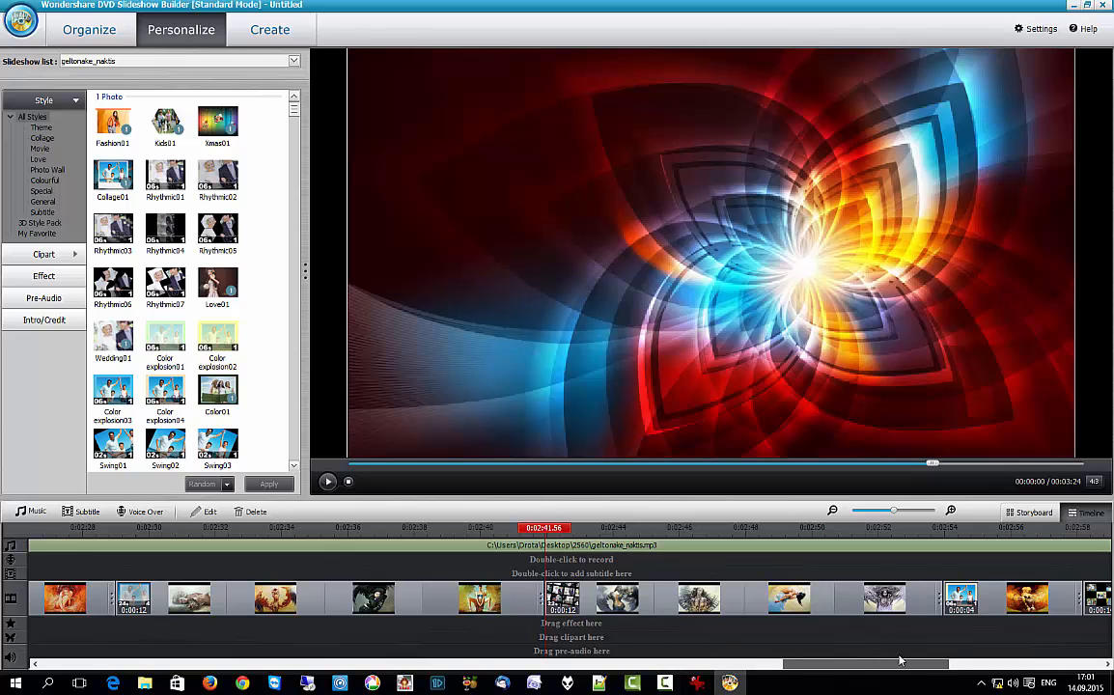
Shorten the slideshow's first style segment to about 10 seconds and the second one to about 39 seconds
{"action": "left_click_drag", "start_coordinate": [866, 667], "coordinate": [1024, 668]}
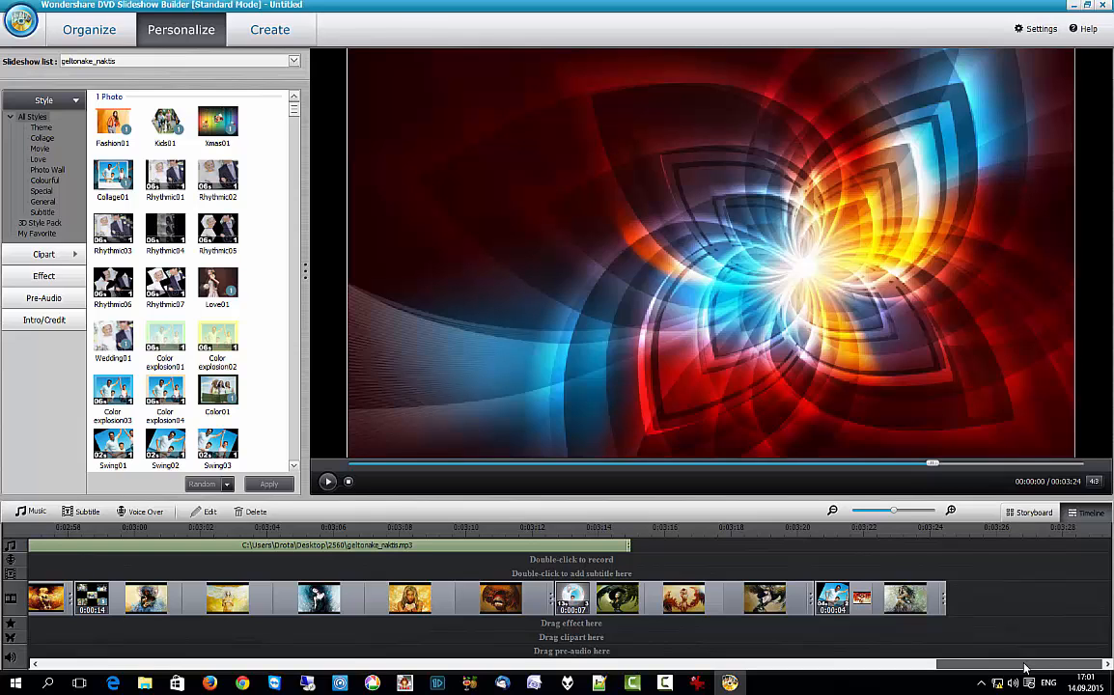
{"action": "left_click_drag", "start_coordinate": [1023, 668], "coordinate": [109, 674]}
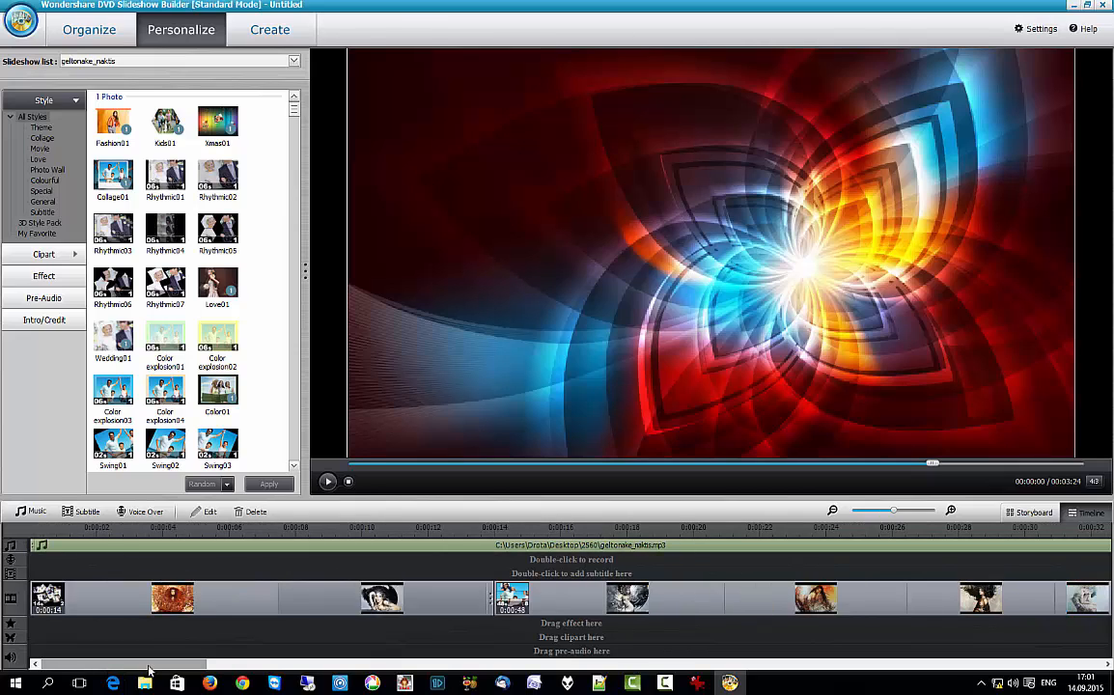
{"action": "left_click_drag", "start_coordinate": [493, 604], "coordinate": [386, 603]}
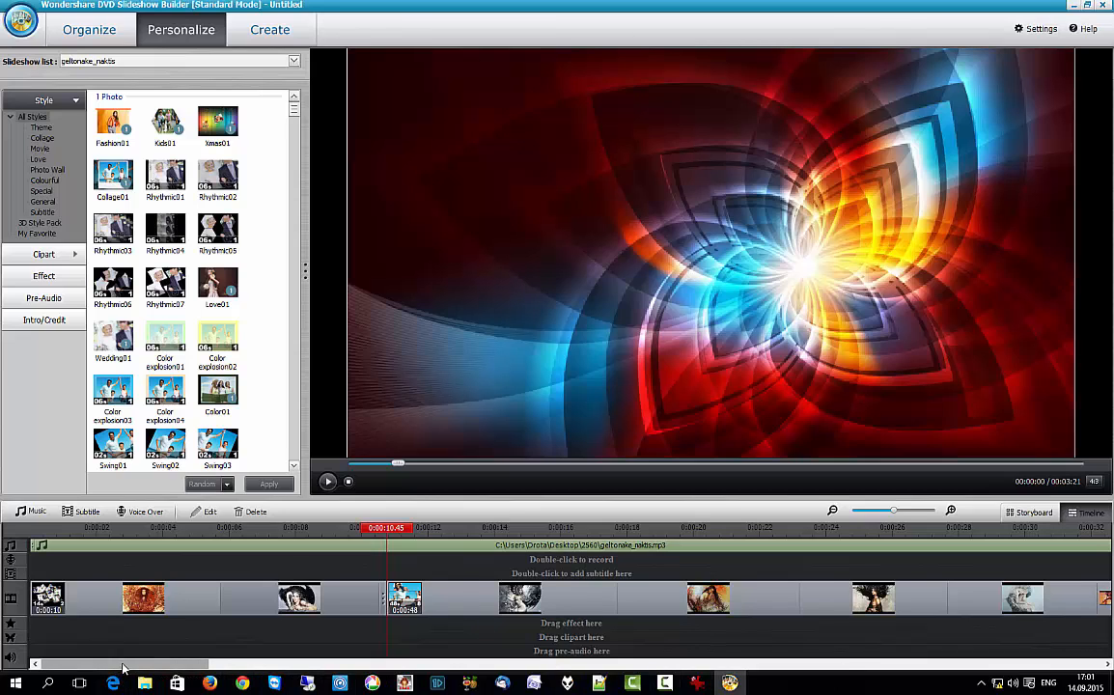
{"action": "left_click_drag", "start_coordinate": [122, 665], "coordinate": [325, 673]}
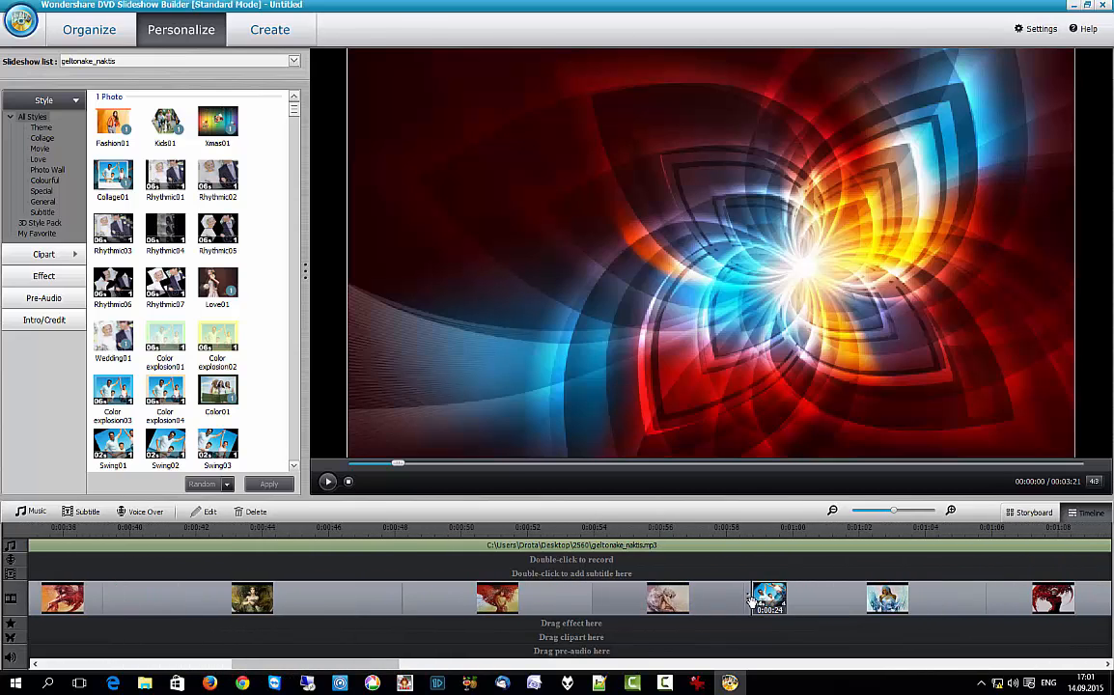
{"action": "left_click_drag", "start_coordinate": [749, 602], "coordinate": [479, 633]}
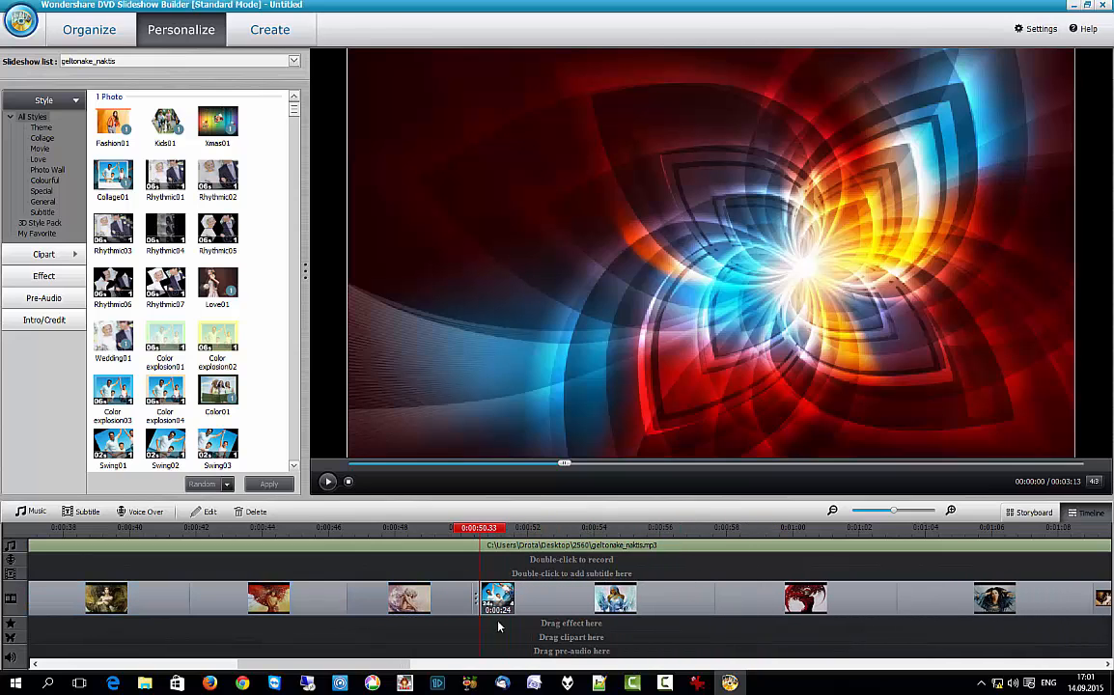
Match the photo track's end to the music by lengthening the three-photo segment to about 8 seconds and the five-photo segment to about 15 seconds
{"action": "left_click_drag", "start_coordinate": [377, 668], "coordinate": [1078, 654]}
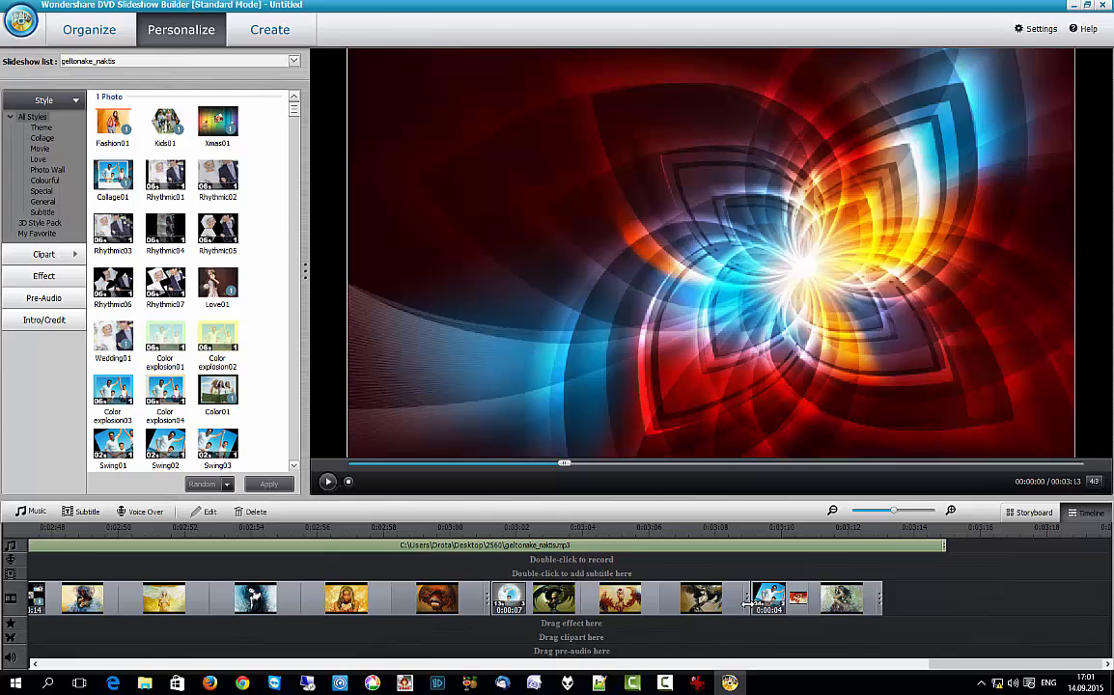
{"action": "left_click_drag", "start_coordinate": [746, 604], "coordinate": [784, 601]}
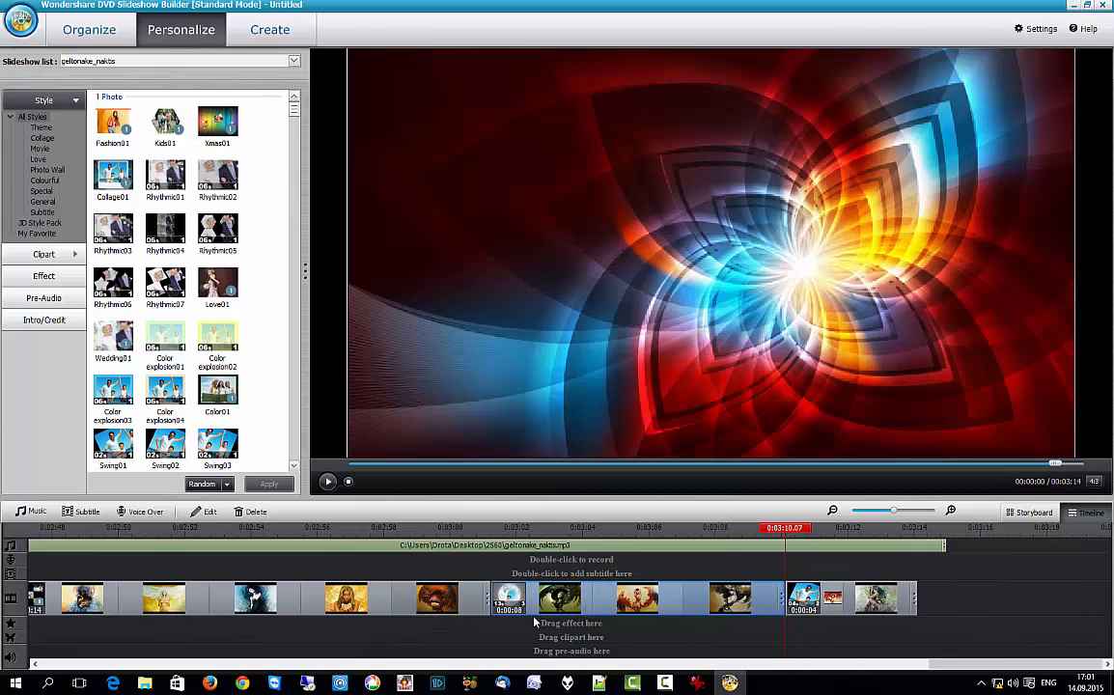
{"action": "left_click_drag", "start_coordinate": [489, 598], "coordinate": [520, 598]}
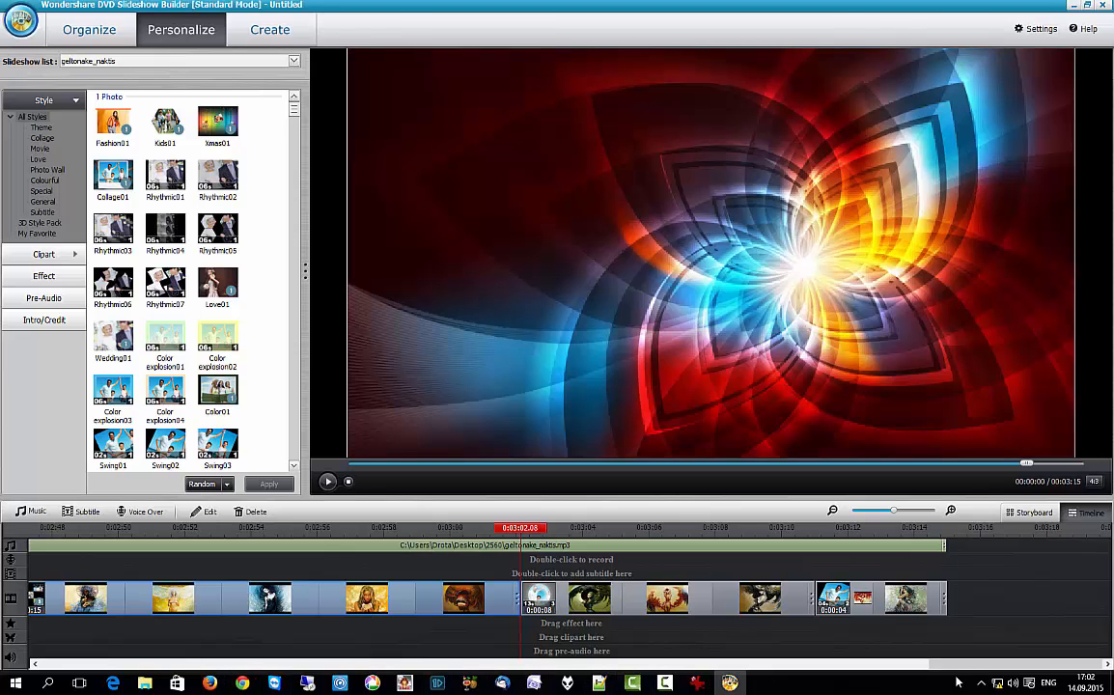
Preview the slideshow from the first photo and stop the playback
{"action": "left_click_drag", "start_coordinate": [947, 665], "coordinate": [43, 674]}
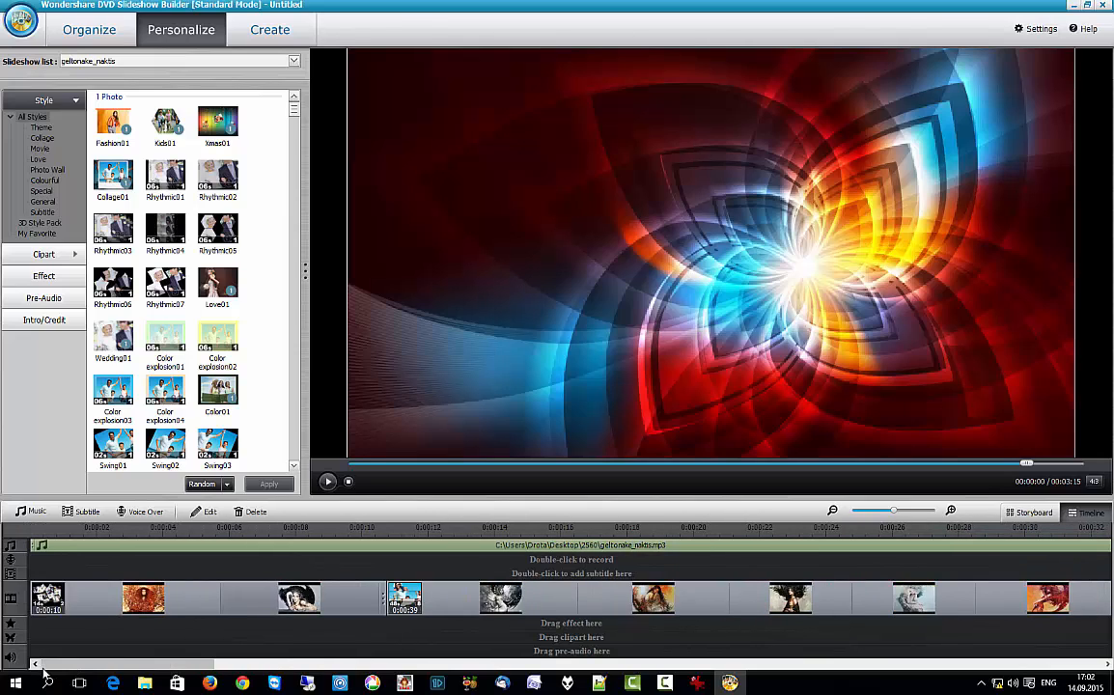
{"action": "left_click", "coordinate": [41, 590]}
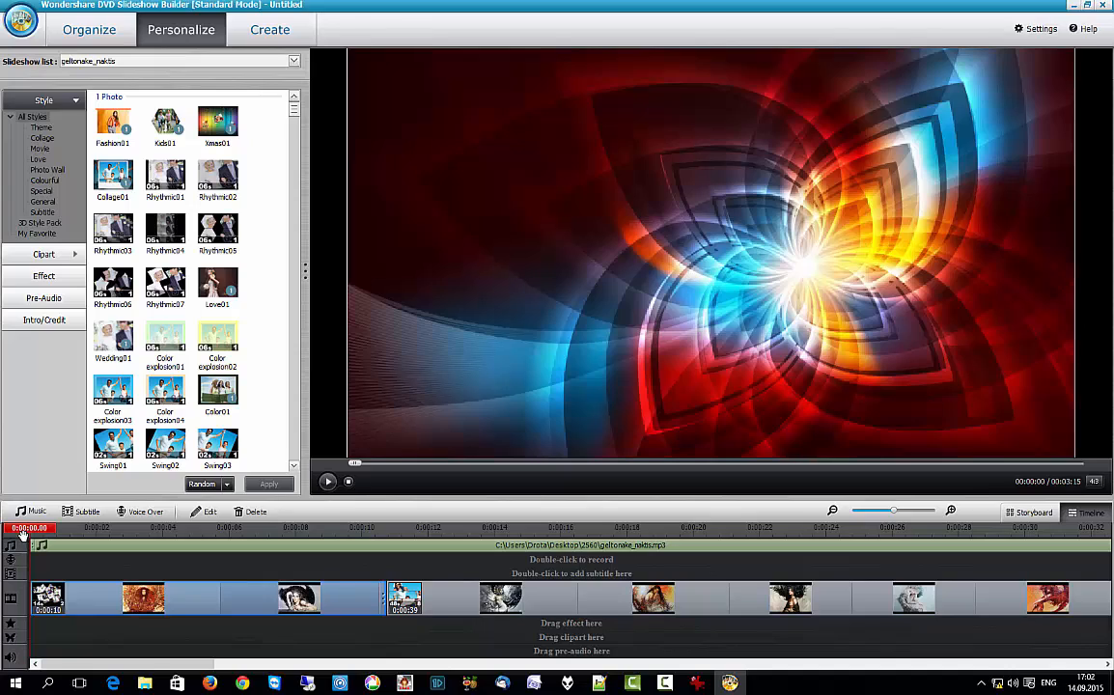
{"action": "left_click", "coordinate": [329, 483]}
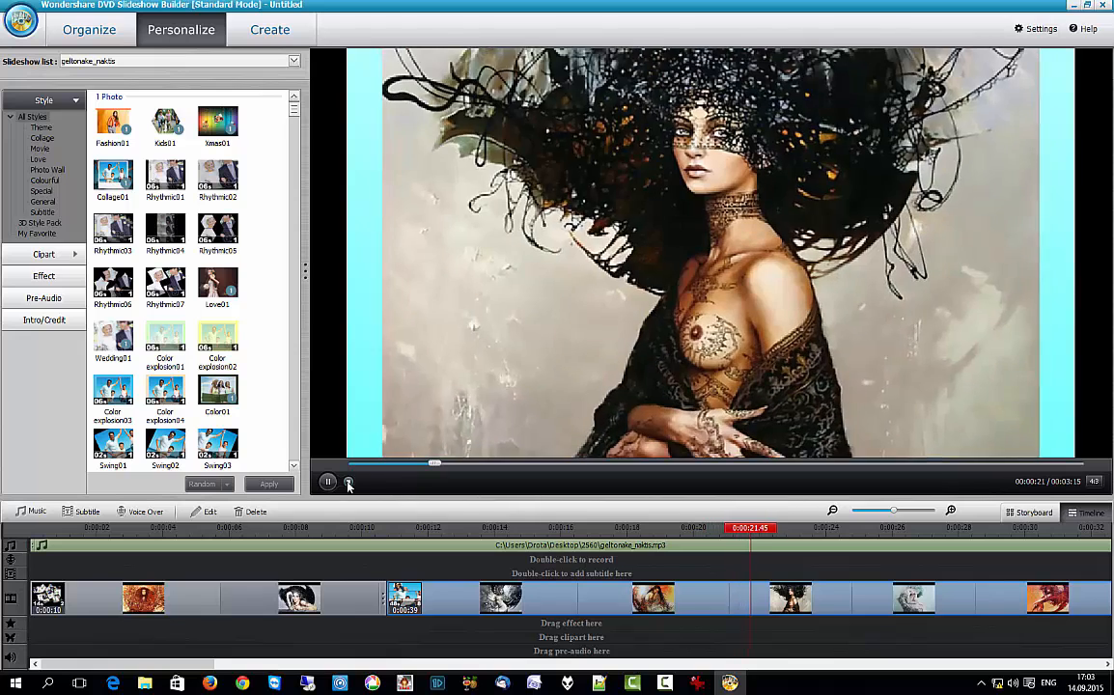
{"action": "left_click", "coordinate": [349, 482]}
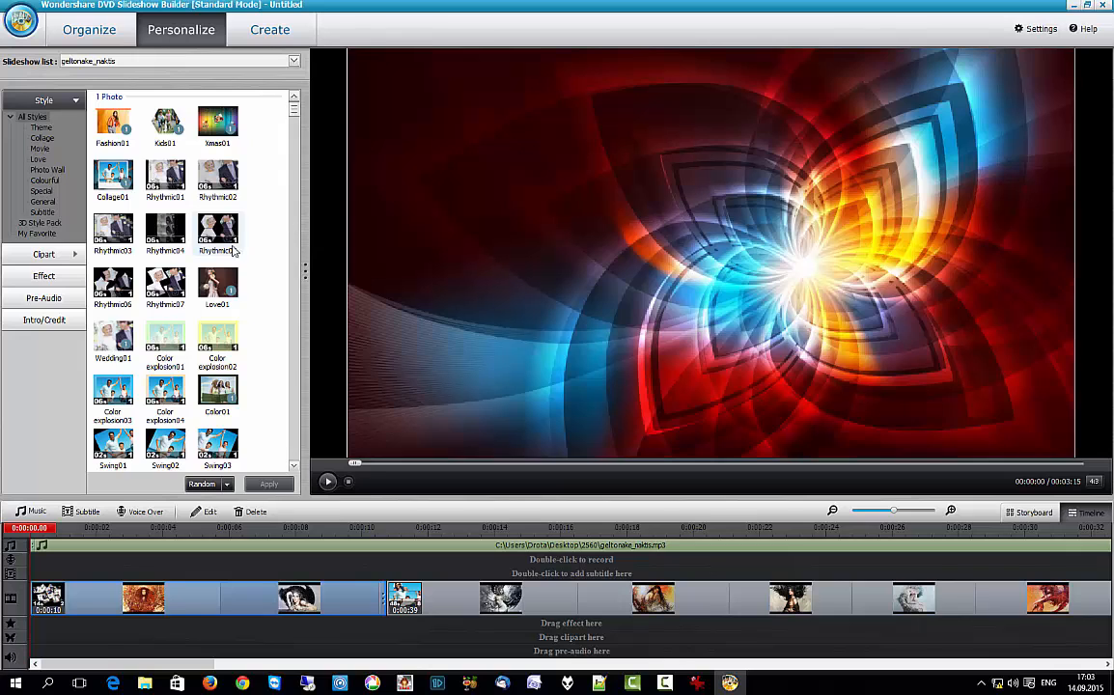
Browse the full list of slideshow styles through the nine-photo group and view the options for applying styles at random
{"action": "scroll", "coordinate": [224, 232], "scroll_direction": "down", "scroll_amount": 15}
{"action": "scroll", "coordinate": [229, 247], "scroll_direction": "down", "scroll_amount": 15}
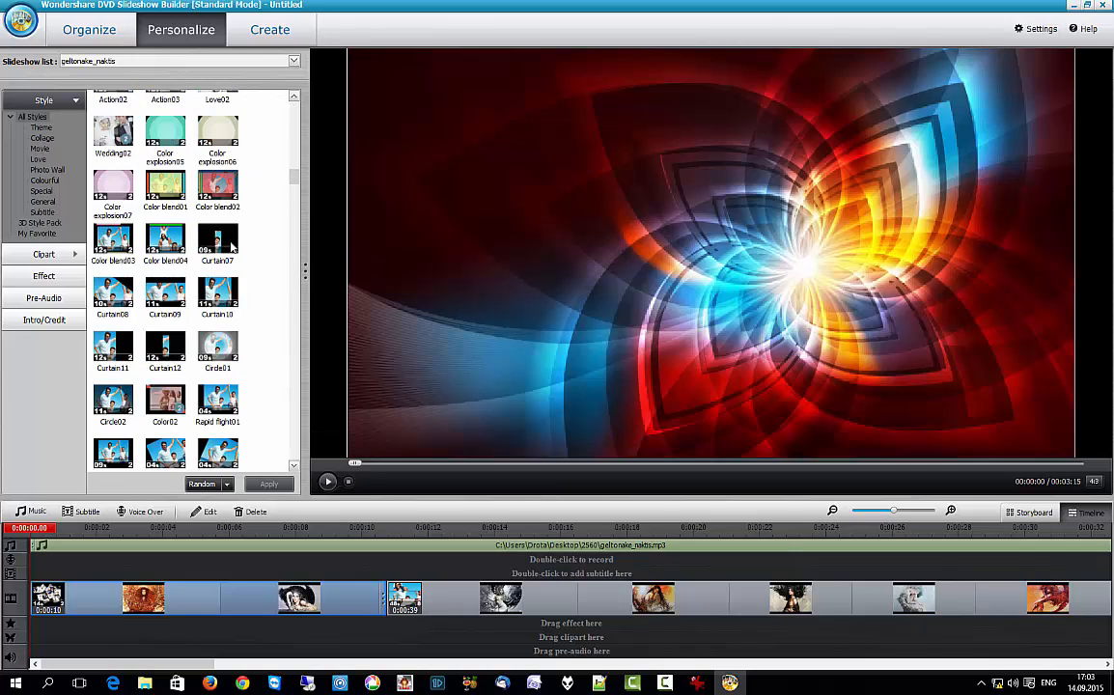
{"action": "scroll", "coordinate": [230, 247], "scroll_direction": "down", "scroll_amount": 10}
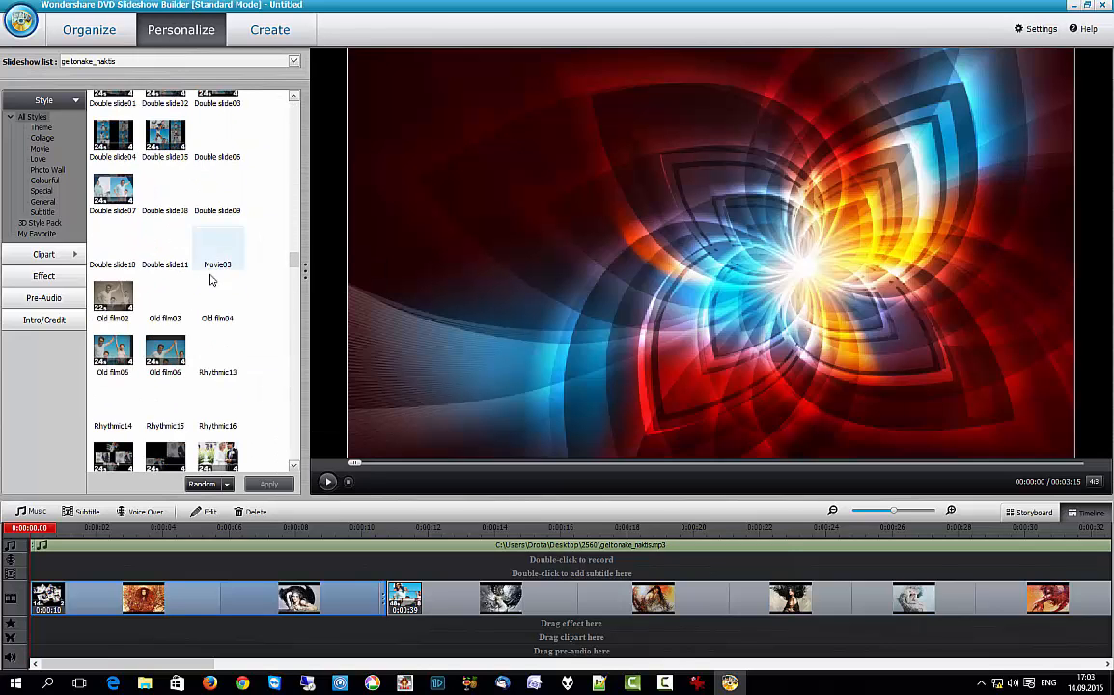
{"action": "scroll", "coordinate": [201, 360], "scroll_direction": "down", "scroll_amount": 10}
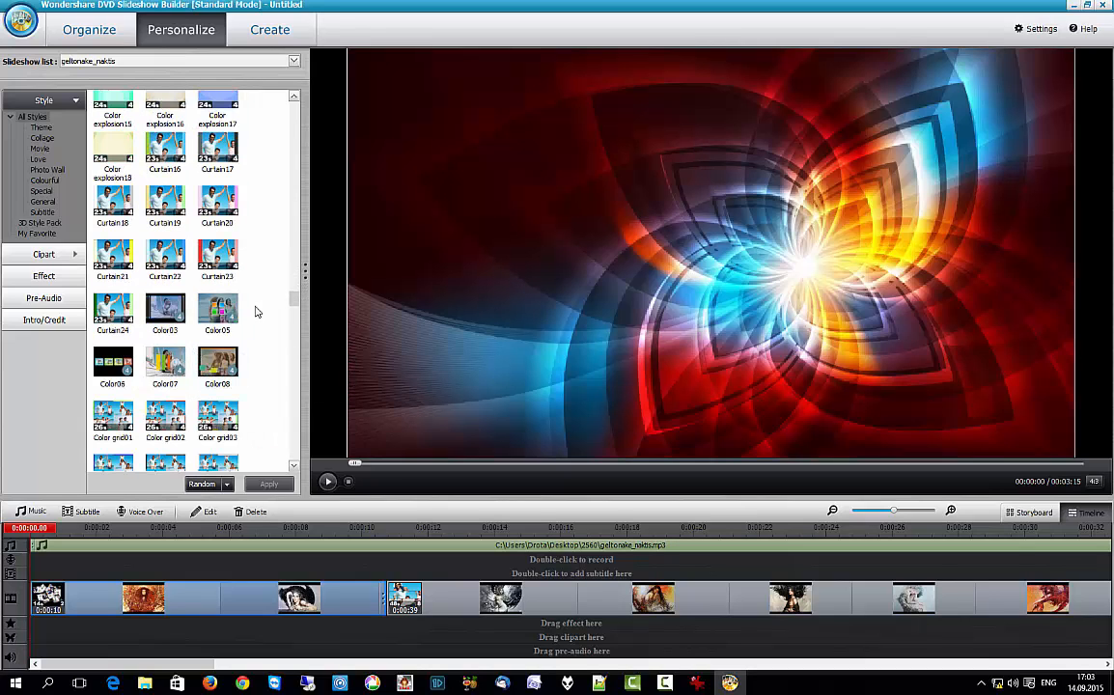
{"action": "scroll", "coordinate": [294, 280], "scroll_direction": "down", "scroll_amount": 15}
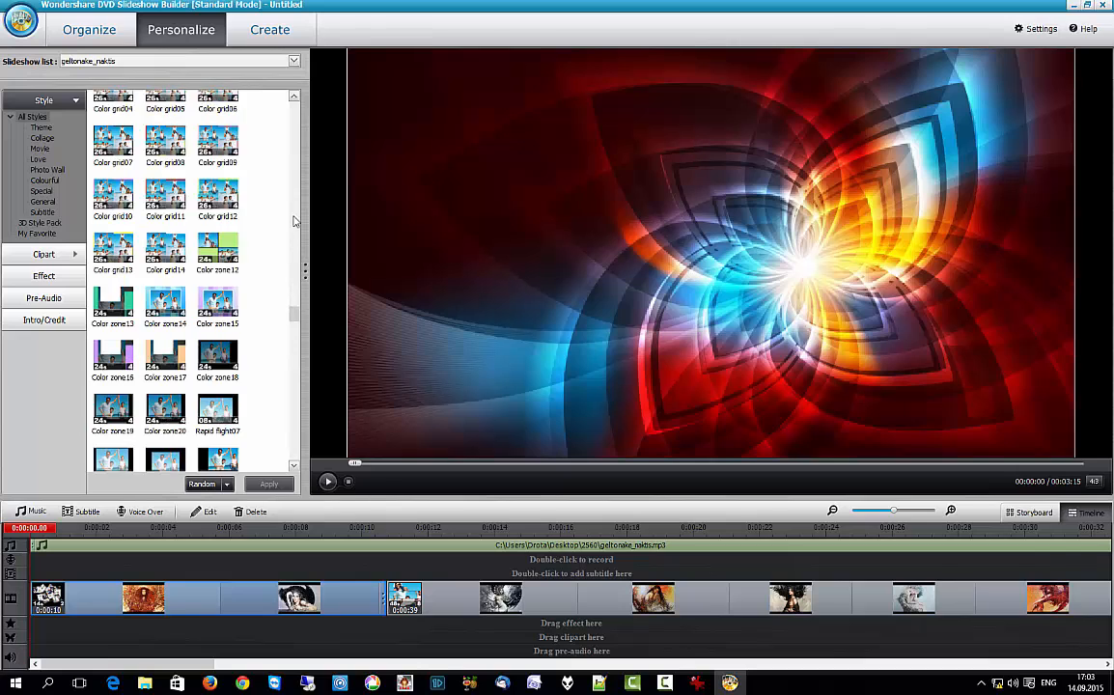
{"action": "scroll", "coordinate": [289, 119], "scroll_direction": "down", "scroll_amount": 10}
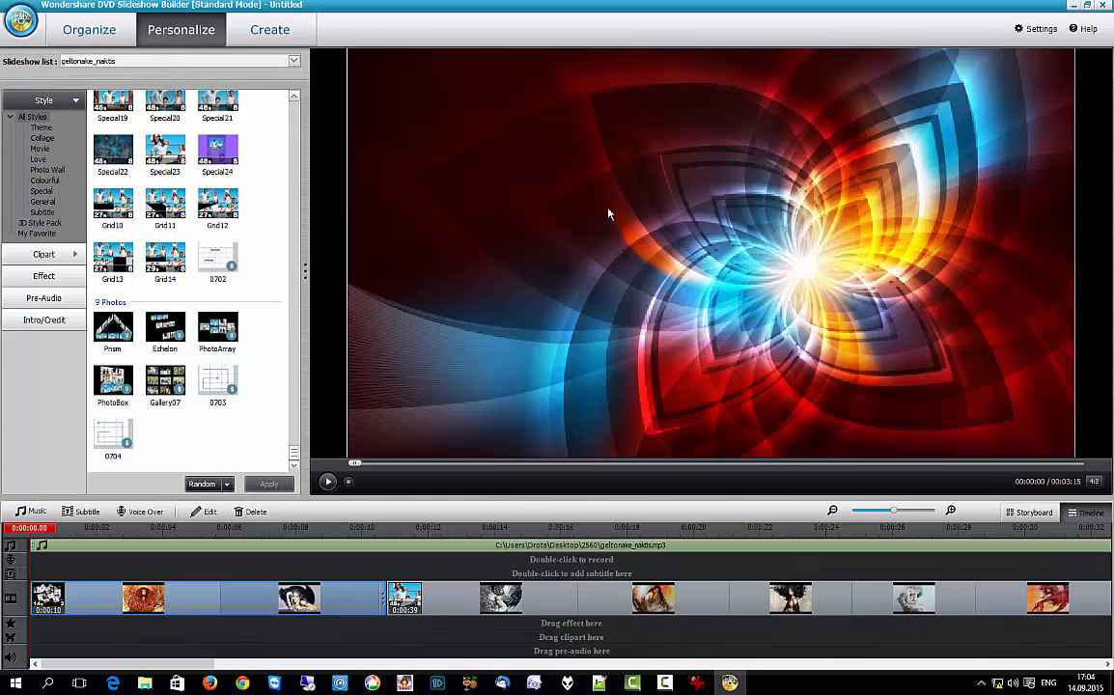
{"action": "left_click", "coordinate": [228, 485]}
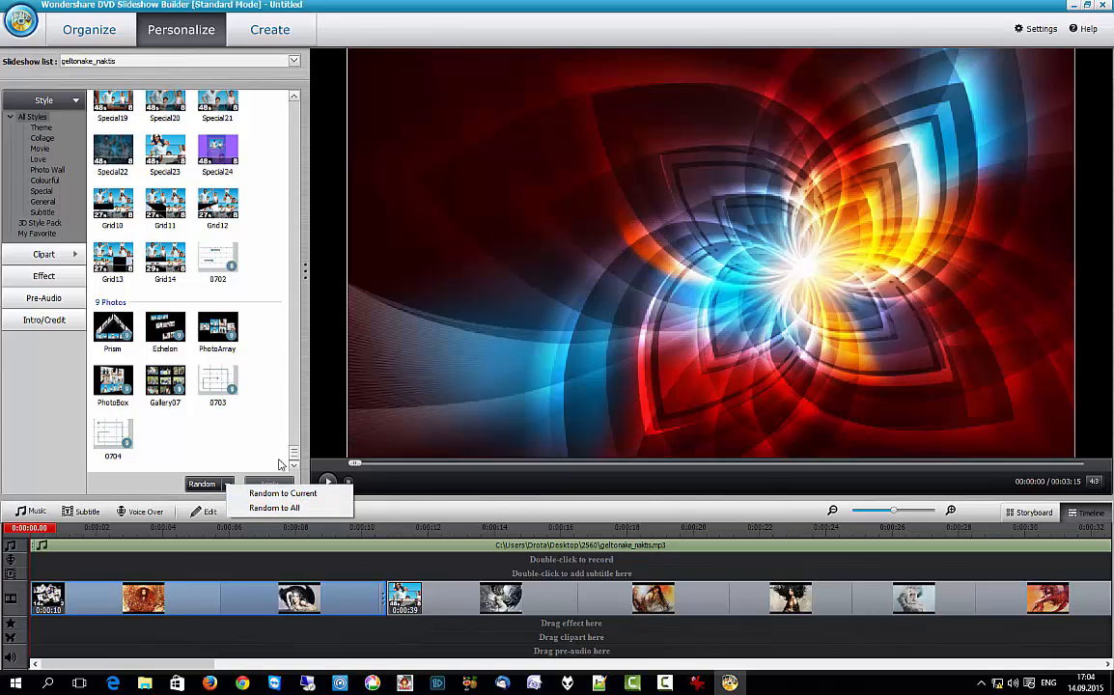
{"action": "left_click", "coordinate": [53, 440]}
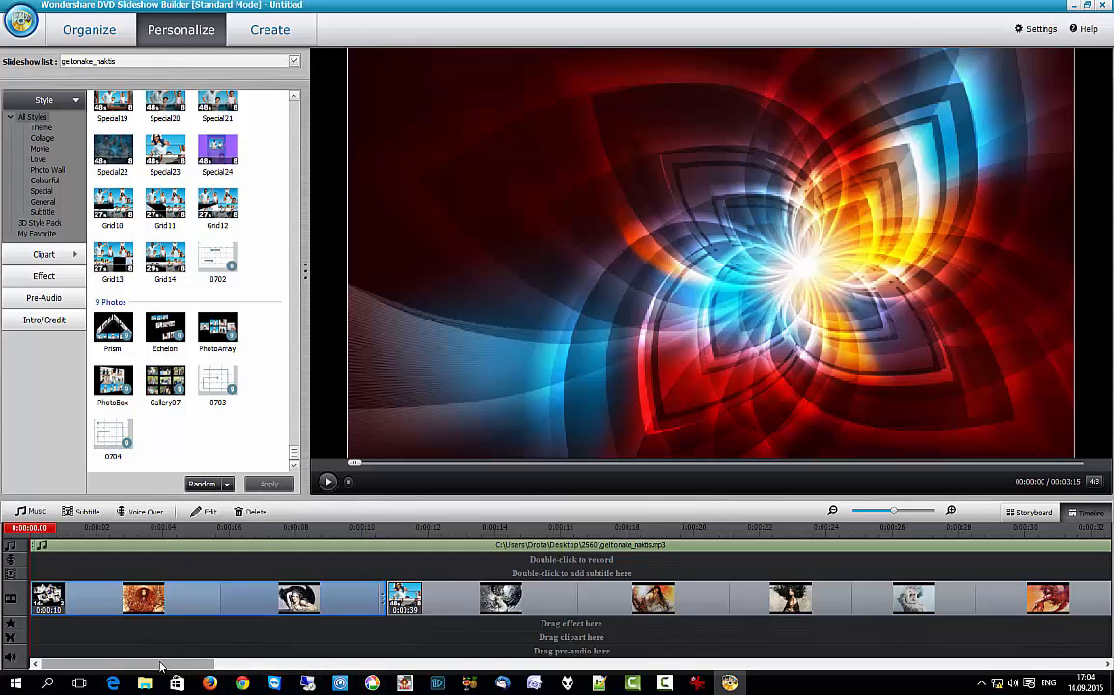
Inspect the end of the timeline to compare where the photo and music tracks finish
{"action": "left_click_drag", "start_coordinate": [161, 666], "coordinate": [1060, 681]}
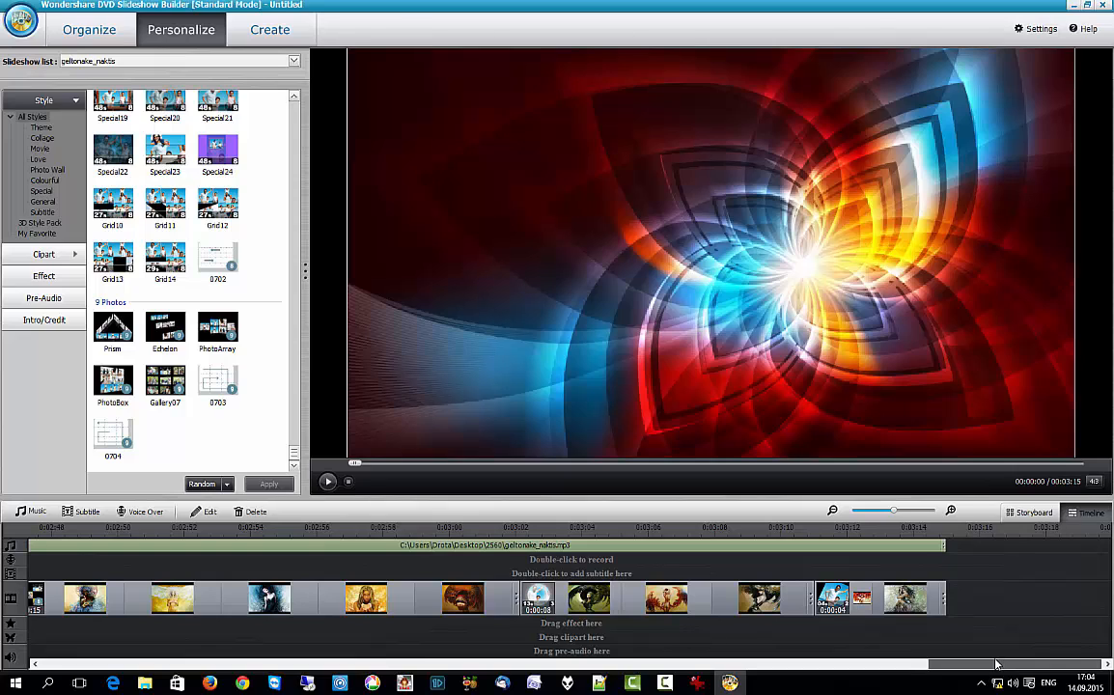
{"action": "left_click_drag", "start_coordinate": [996, 664], "coordinate": [936, 668]}
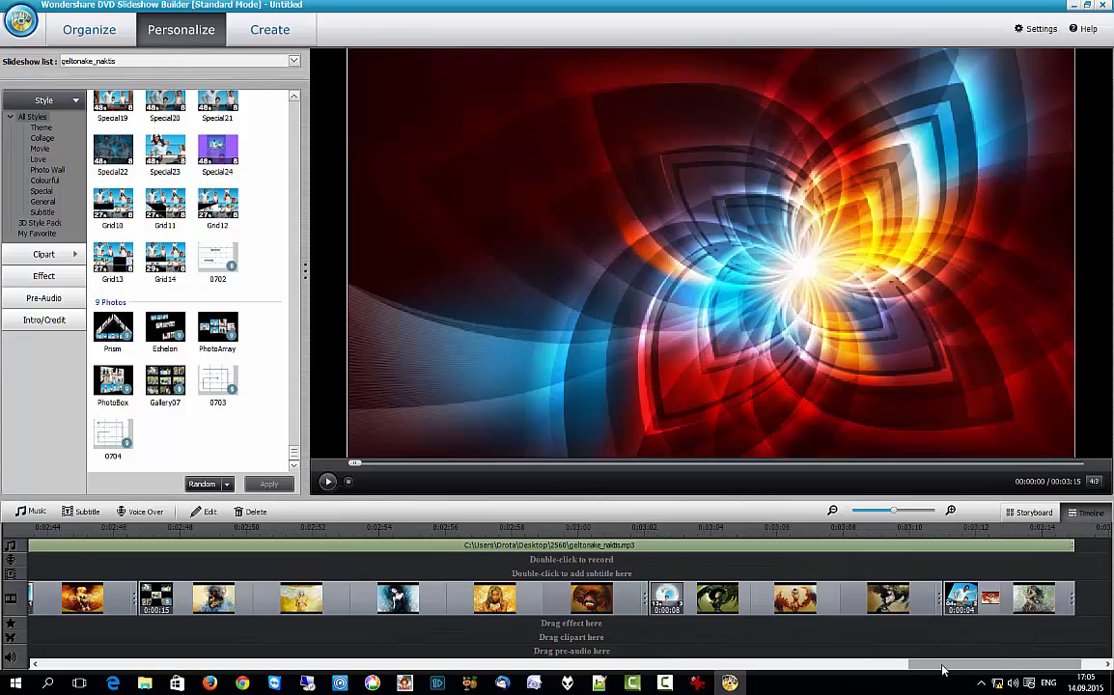
Look through the animal cliparts for the first photo segment, previewing Butterfly 1 and Butterfly 2
{"action": "left_click_drag", "start_coordinate": [943, 669], "coordinate": [94, 662]}
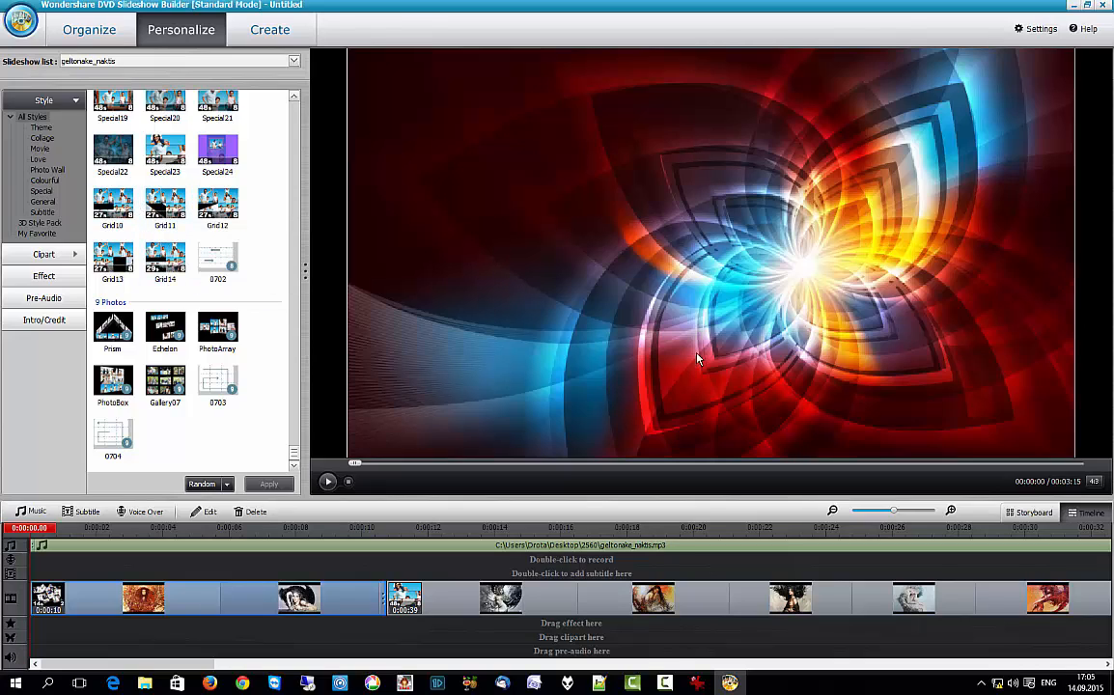
{"action": "left_click", "coordinate": [43, 255]}
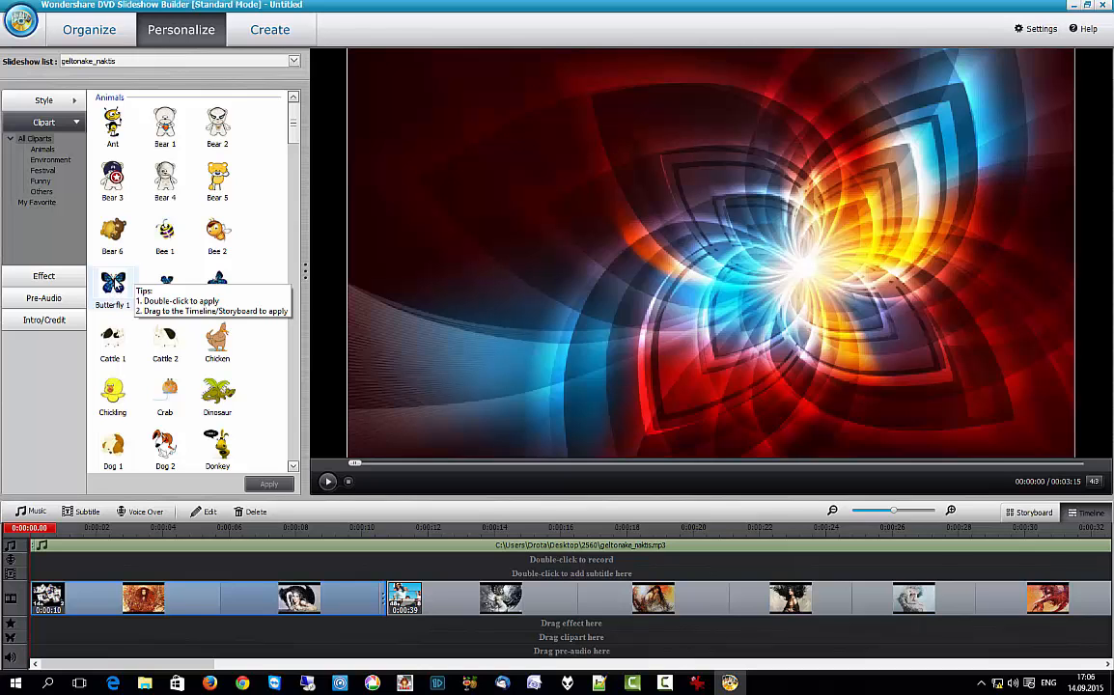
{"action": "double_click", "coordinate": [113, 283]}
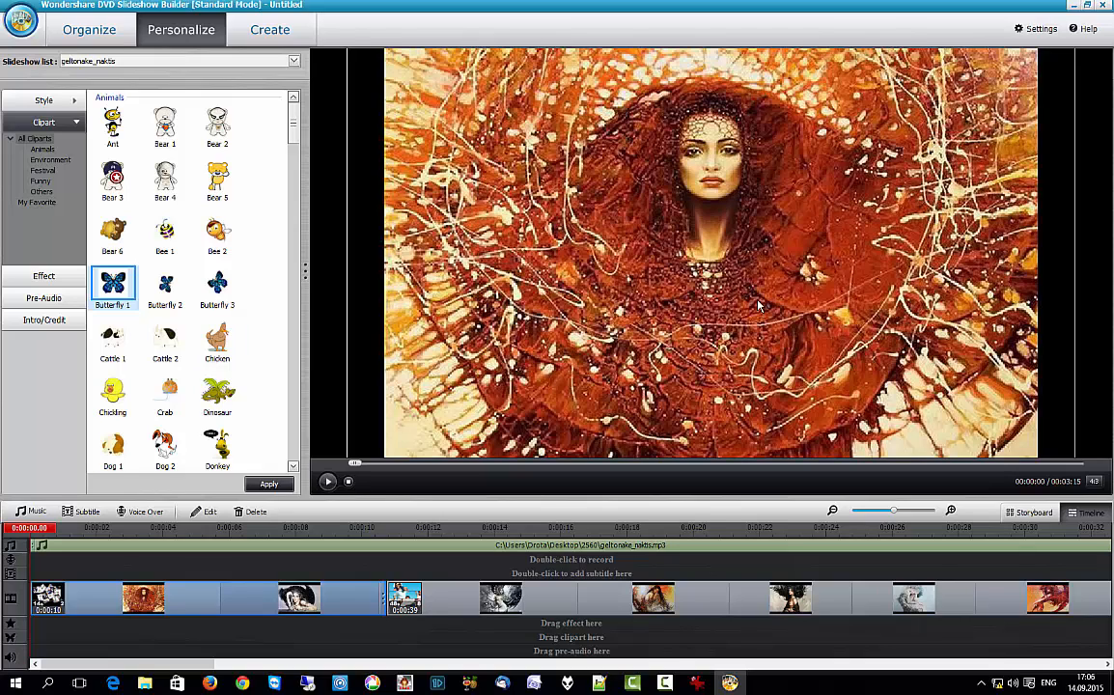
{"action": "double_click", "coordinate": [166, 288]}
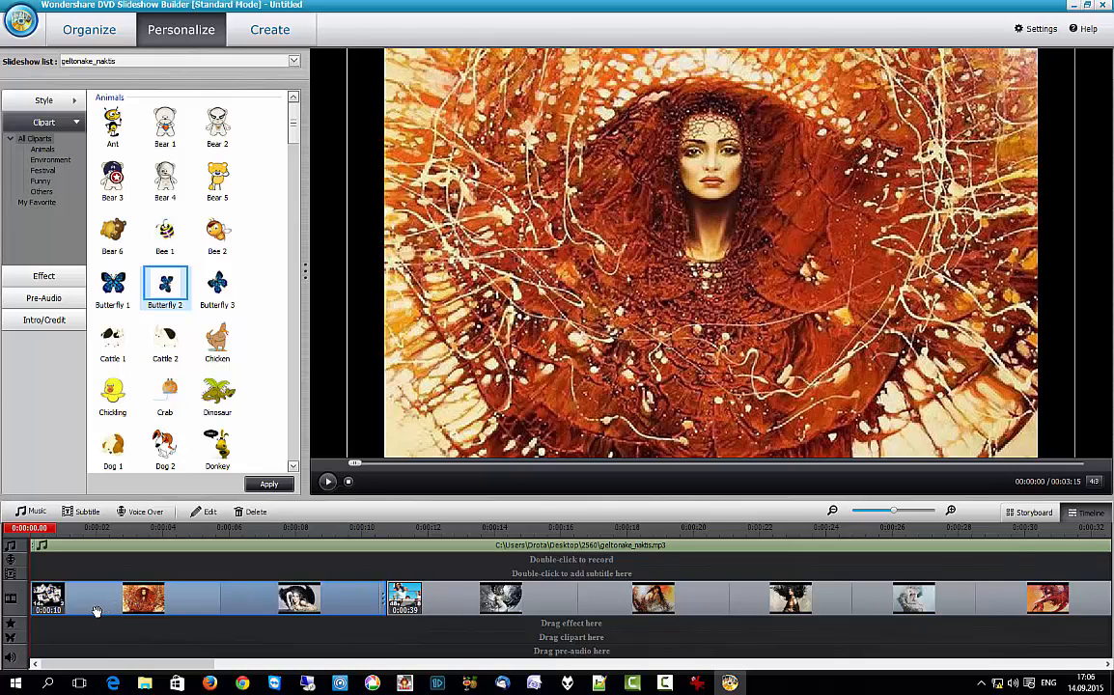
{"action": "left_click", "coordinate": [168, 284]}
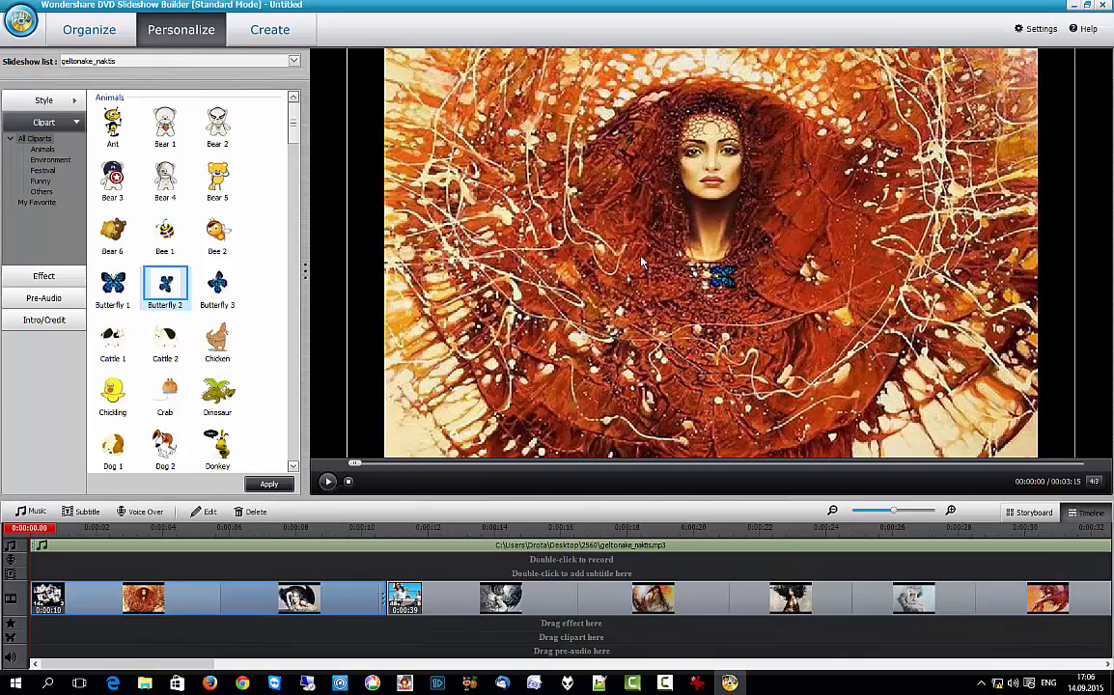
Add the Butterfly 2 clipart at the start of the slideshow and enlarge it to 279 by 279
{"action": "double_click", "coordinate": [159, 292]}
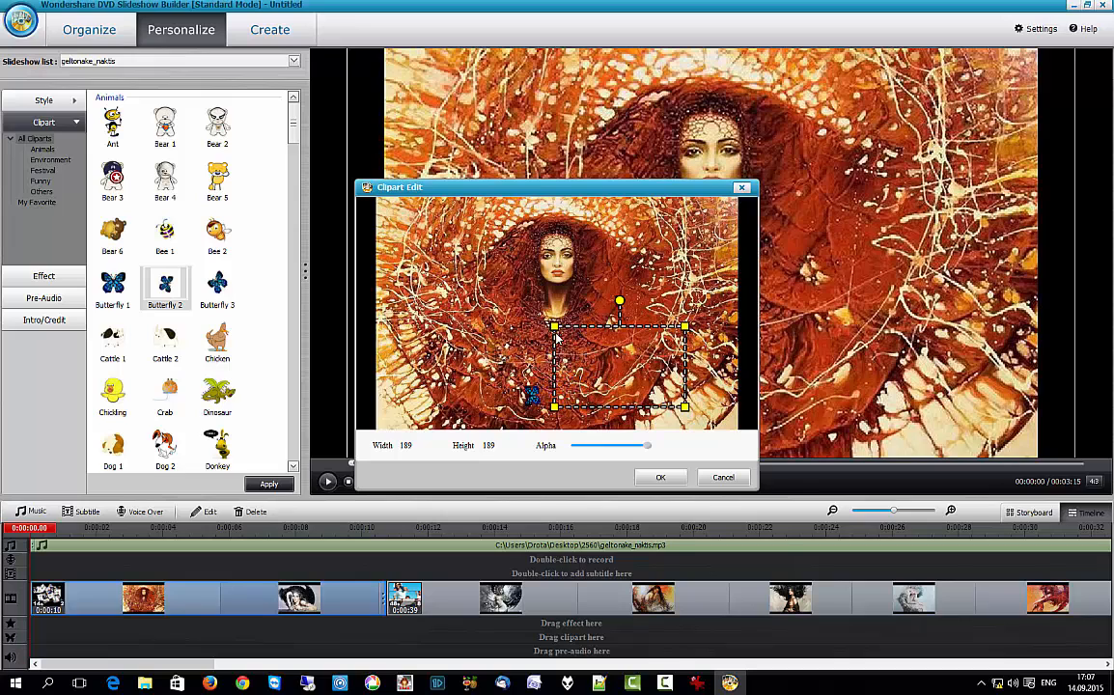
{"action": "left_click_drag", "start_coordinate": [554, 326], "coordinate": [494, 291]}
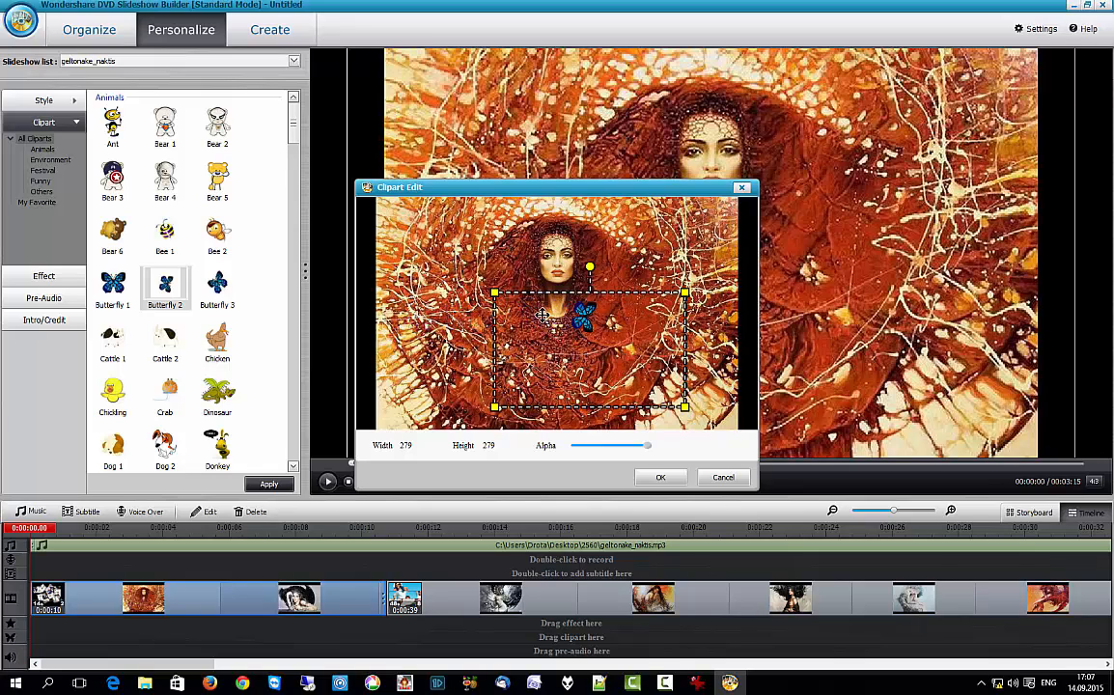
{"action": "left_click", "coordinate": [659, 480]}
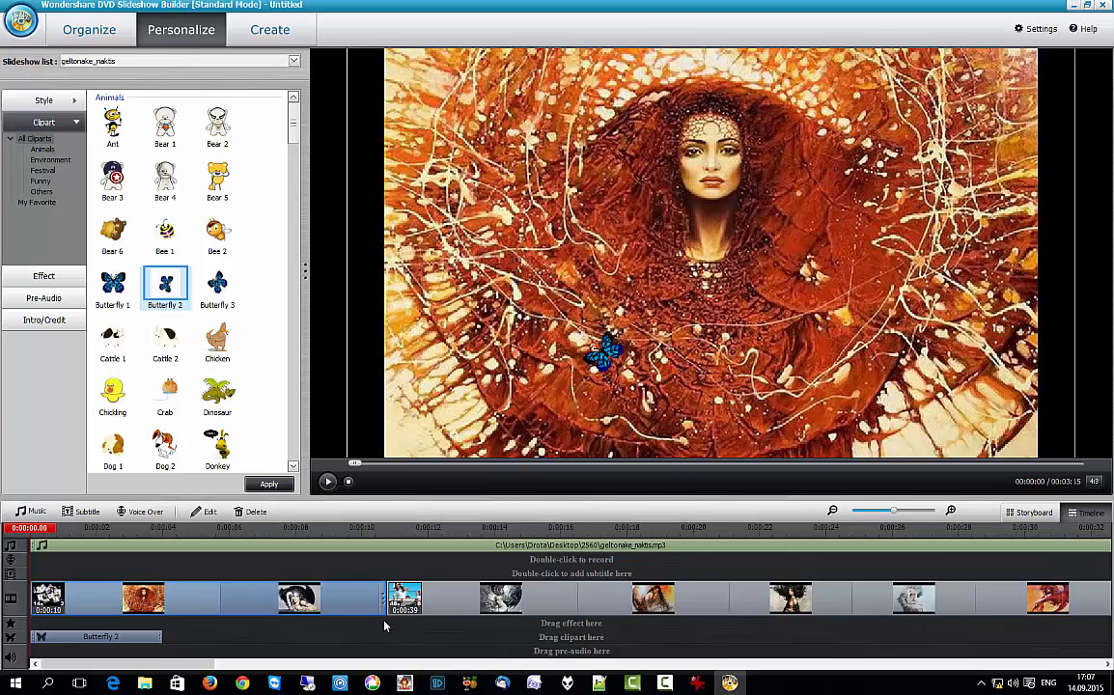
Browse the cliparts through the end of the list for the second photo segment, previewing Dinosaur and symbol
{"action": "left_click", "coordinate": [386, 531]}
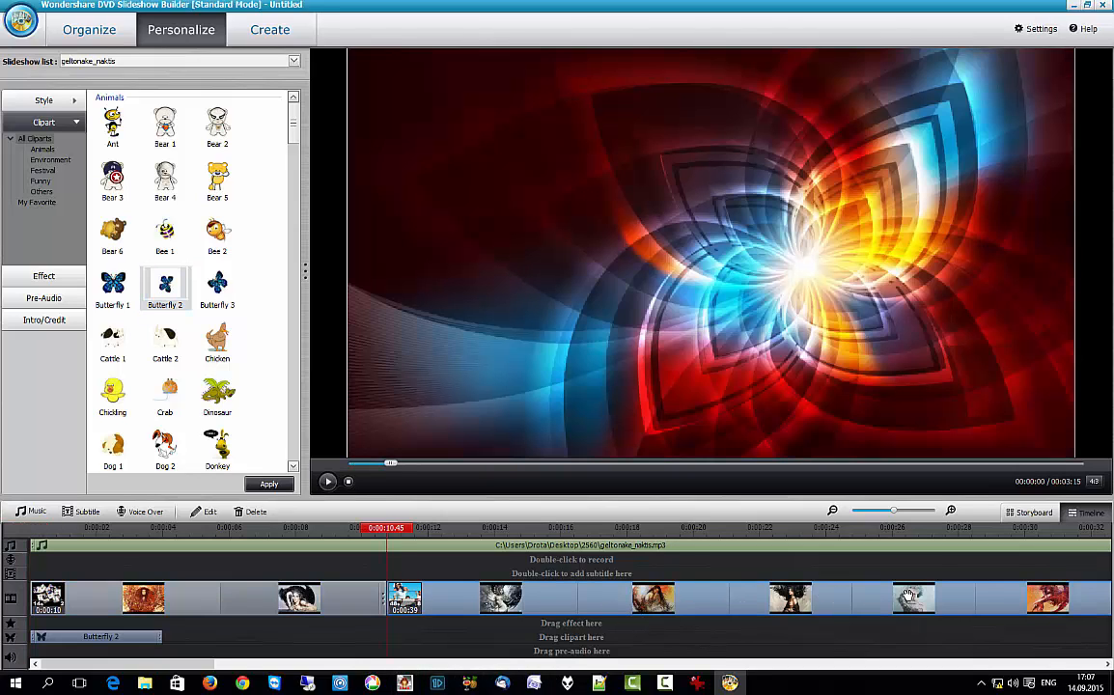
{"action": "left_click_drag", "start_coordinate": [203, 665], "coordinate": [338, 691]}
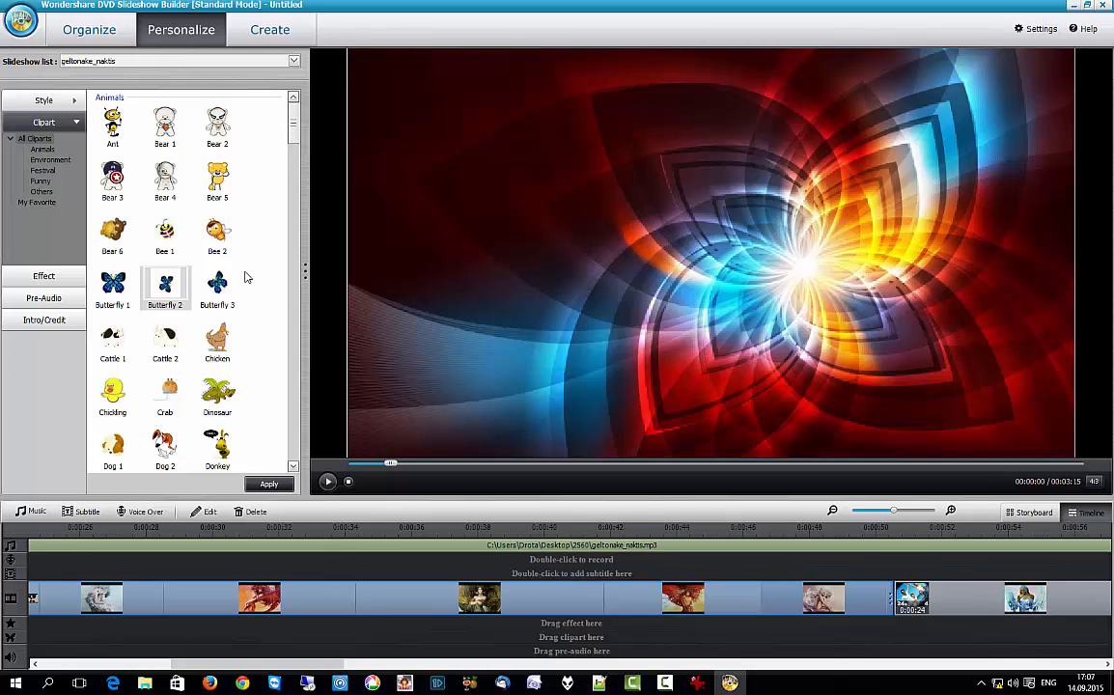
{"action": "scroll", "coordinate": [239, 270], "scroll_direction": "down", "scroll_amount": 3}
{"action": "double_click", "coordinate": [217, 233]}
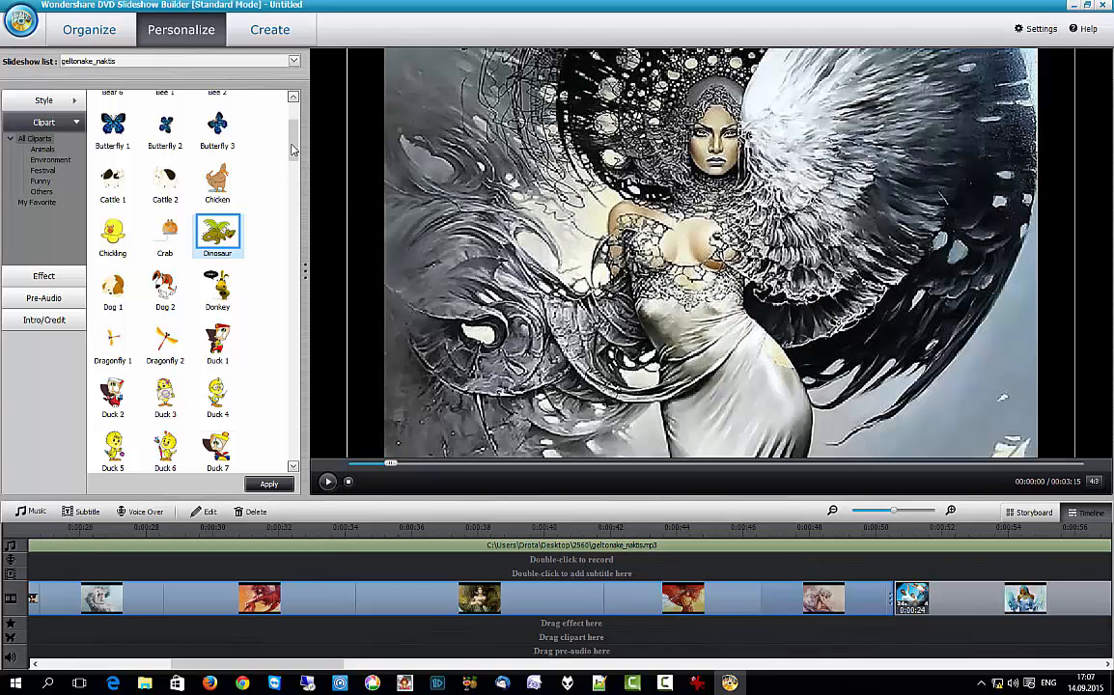
{"action": "scroll", "coordinate": [295, 162], "scroll_direction": "down", "scroll_amount": 15}
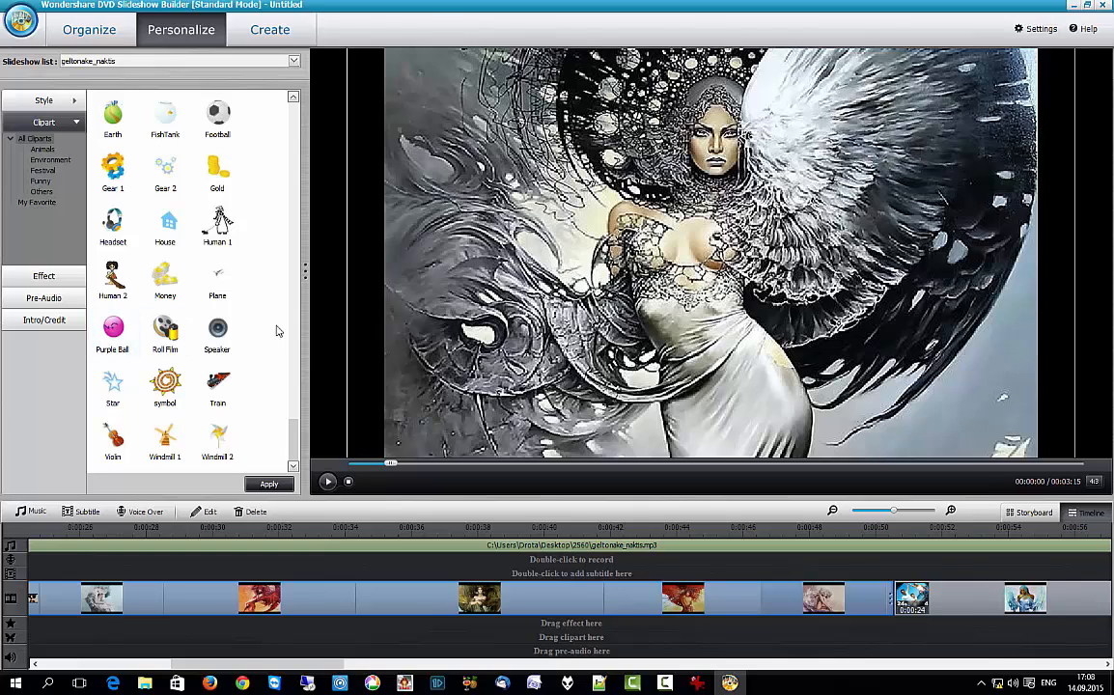
{"action": "left_click", "coordinate": [166, 381]}
{"action": "double_click", "coordinate": [166, 382]}
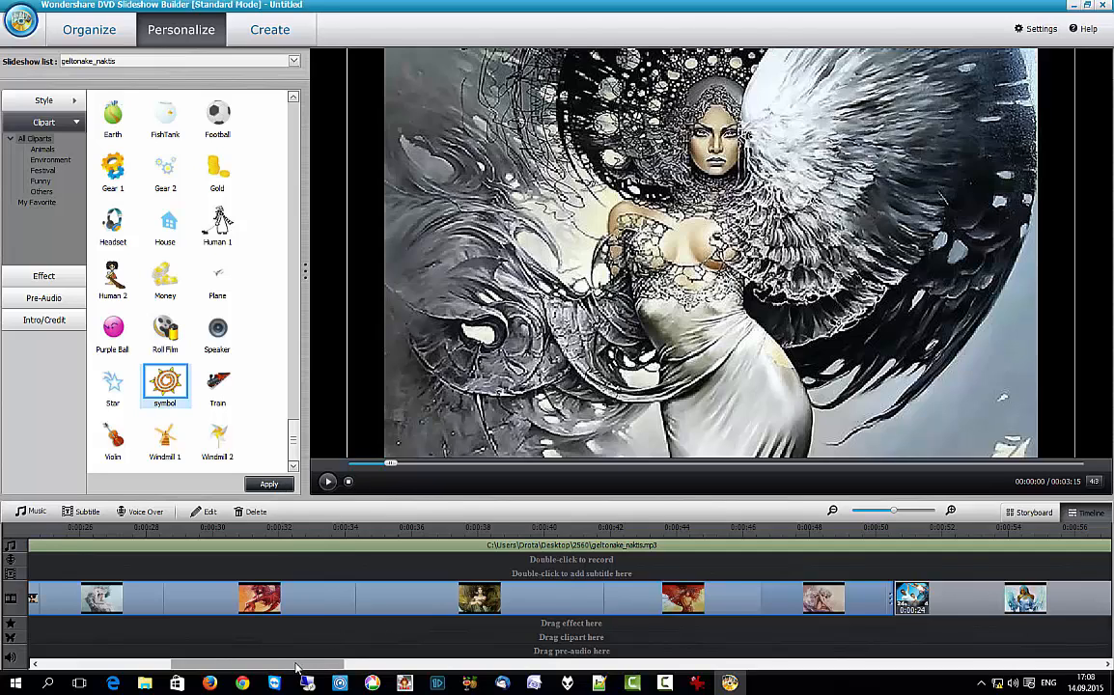
{"action": "left_click_drag", "start_coordinate": [296, 667], "coordinate": [160, 667]}
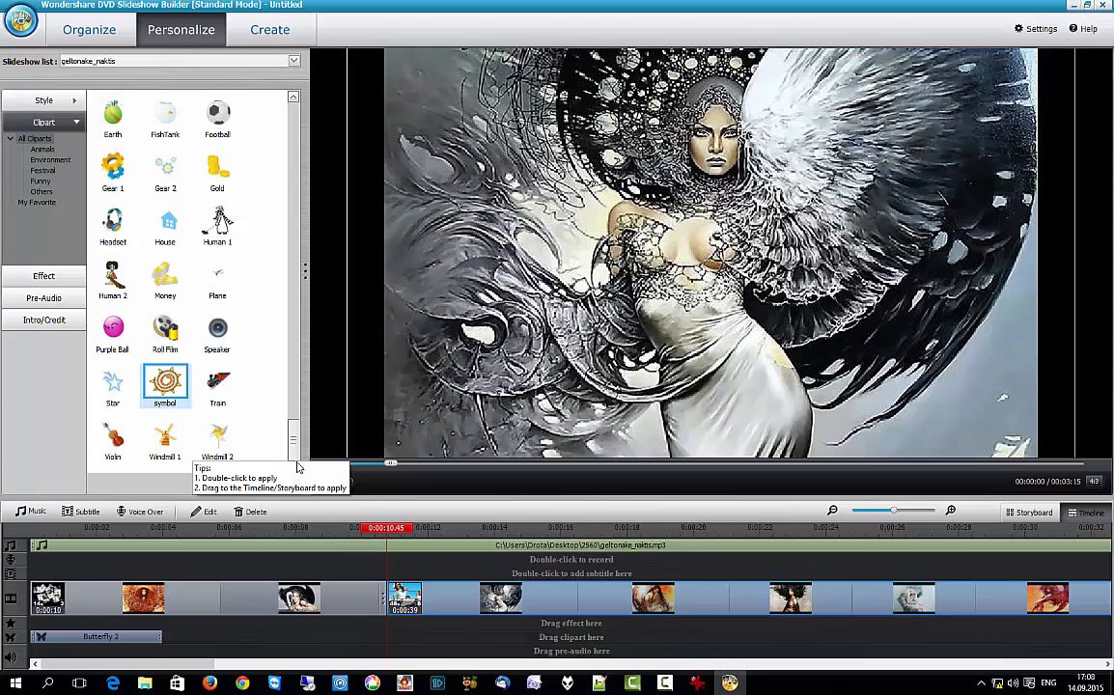
Extend the Butterfly 2 clipart's duration to the end of the first photo segment, at about 10.44 seconds
{"action": "left_click", "coordinate": [42, 277]}
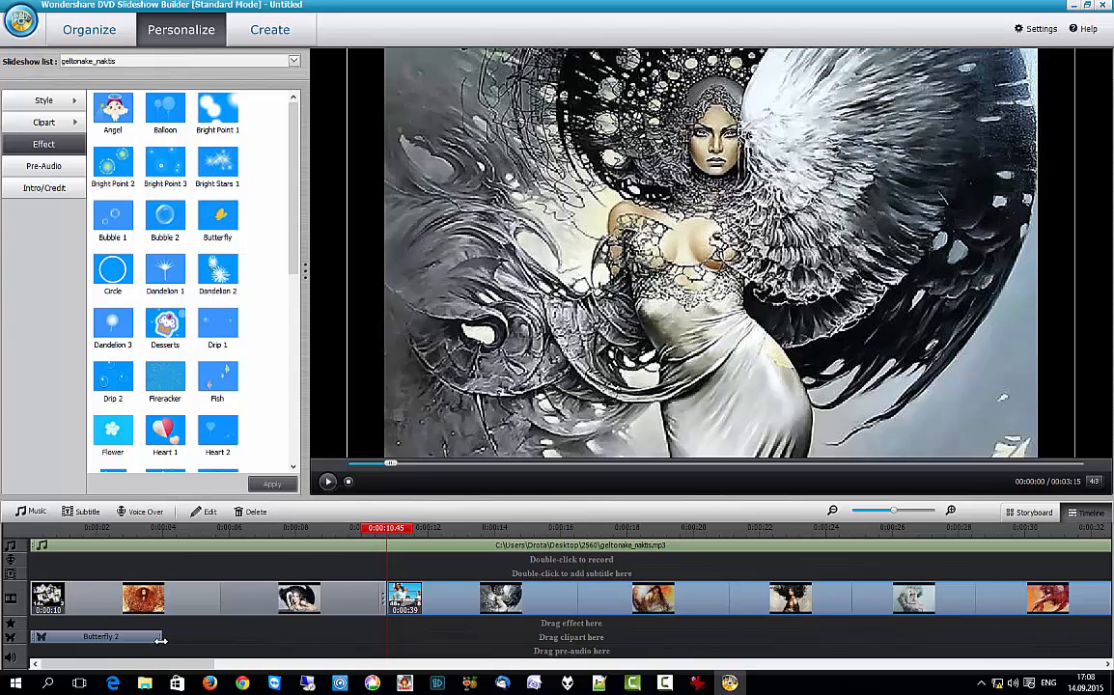
{"action": "left_click_drag", "start_coordinate": [160, 638], "coordinate": [181, 640]}
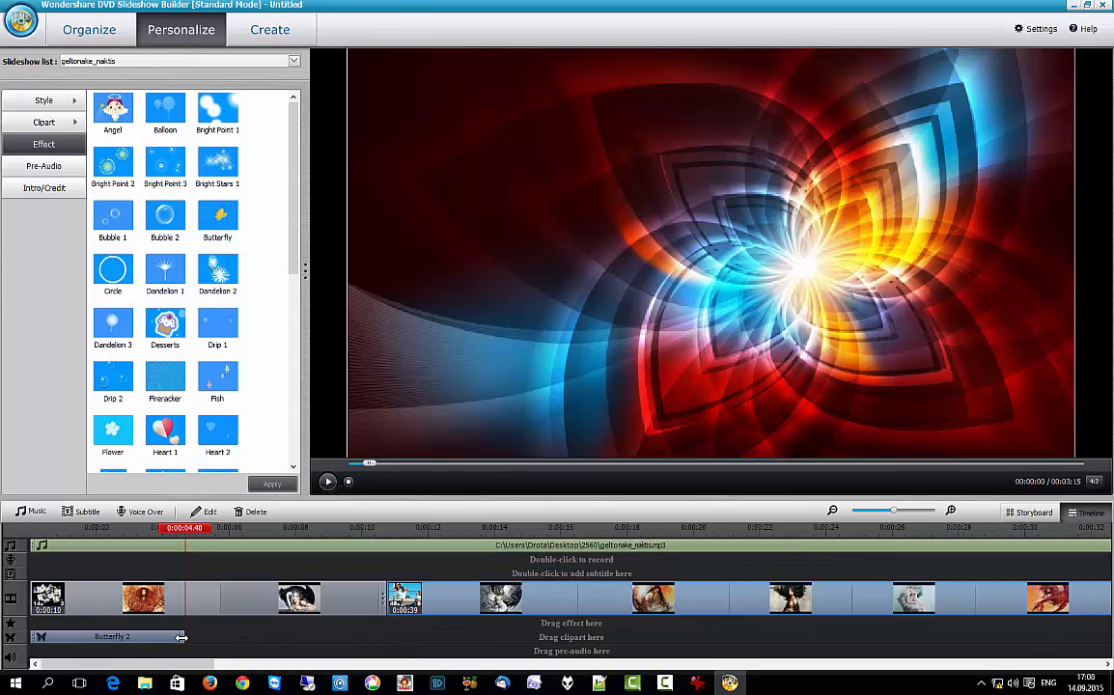
{"action": "left_click_drag", "start_coordinate": [181, 637], "coordinate": [383, 647]}
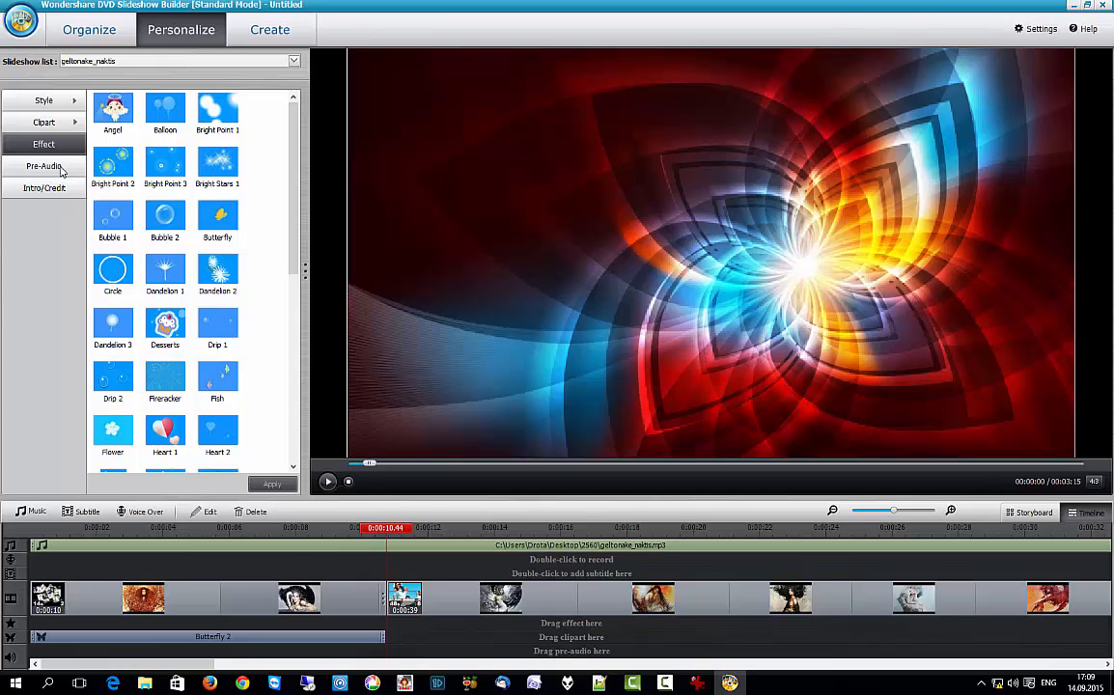
Preview the Headset clipart and the Bright Stars 1 effect
{"action": "left_click", "coordinate": [34, 122]}
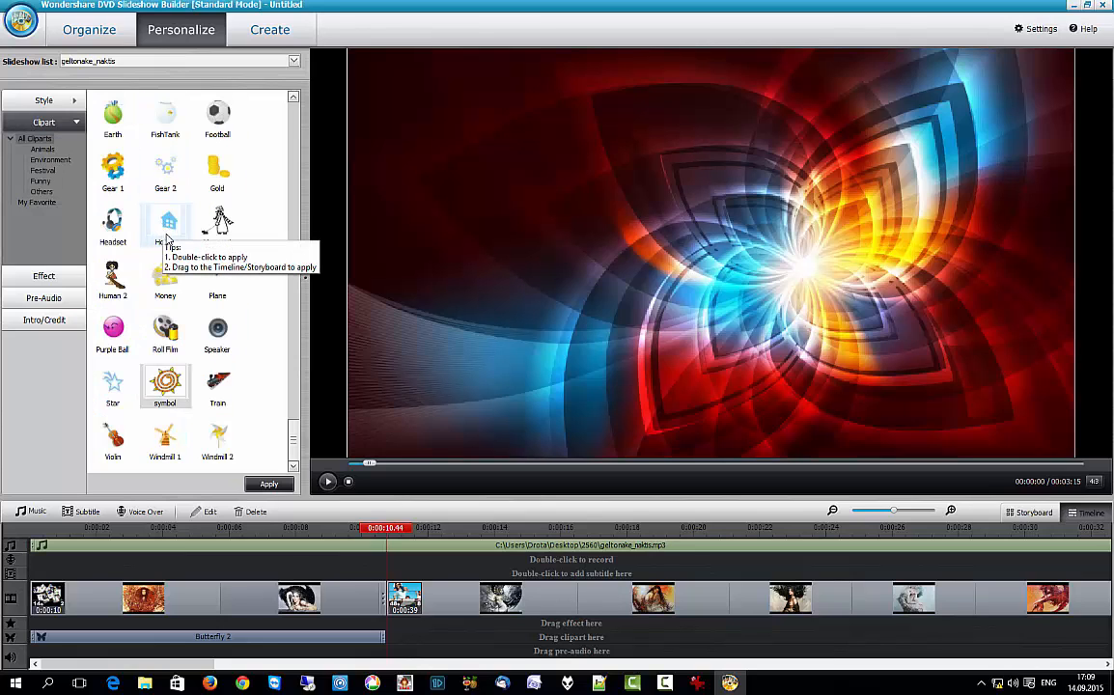
{"action": "left_click", "coordinate": [113, 226]}
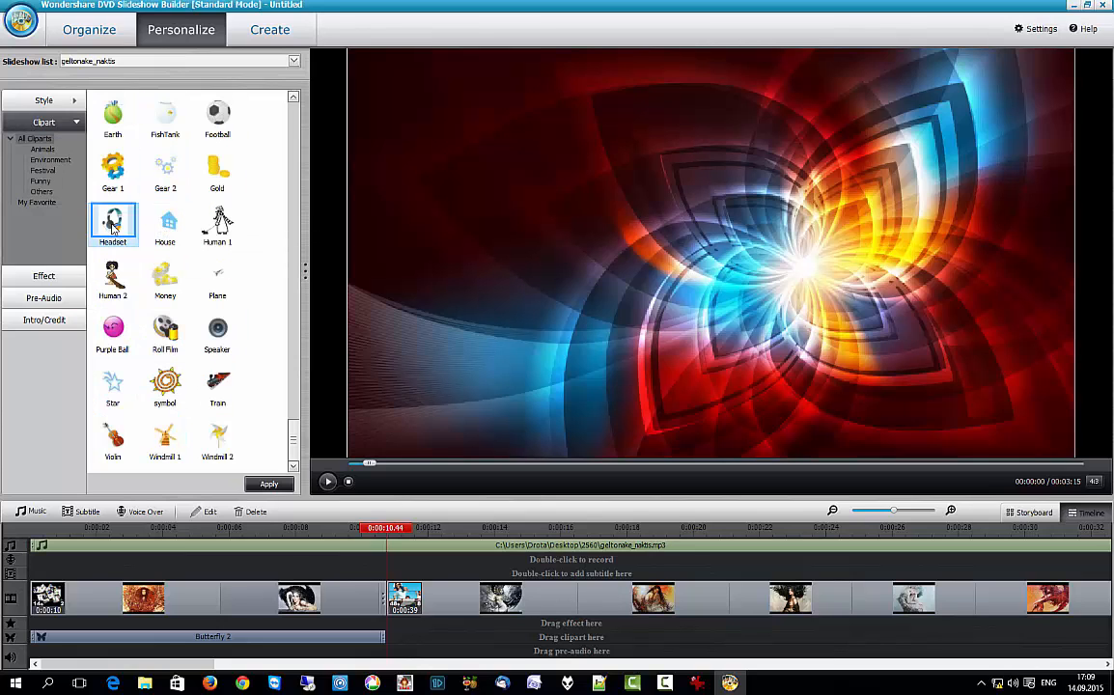
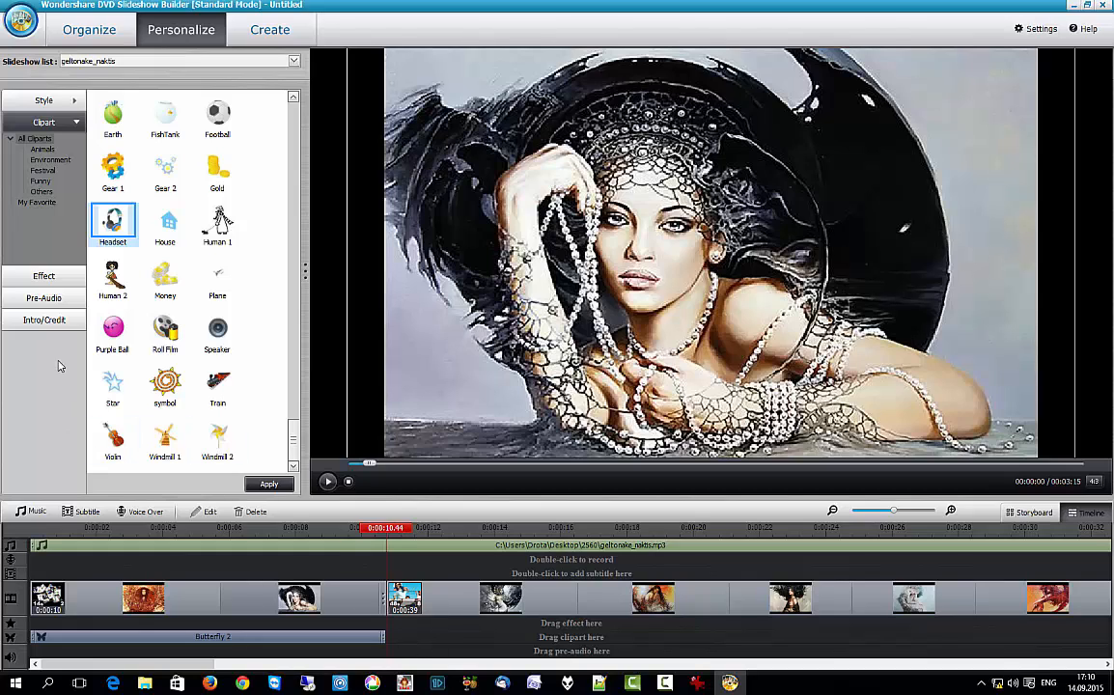
{"action": "left_click", "coordinate": [39, 277]}
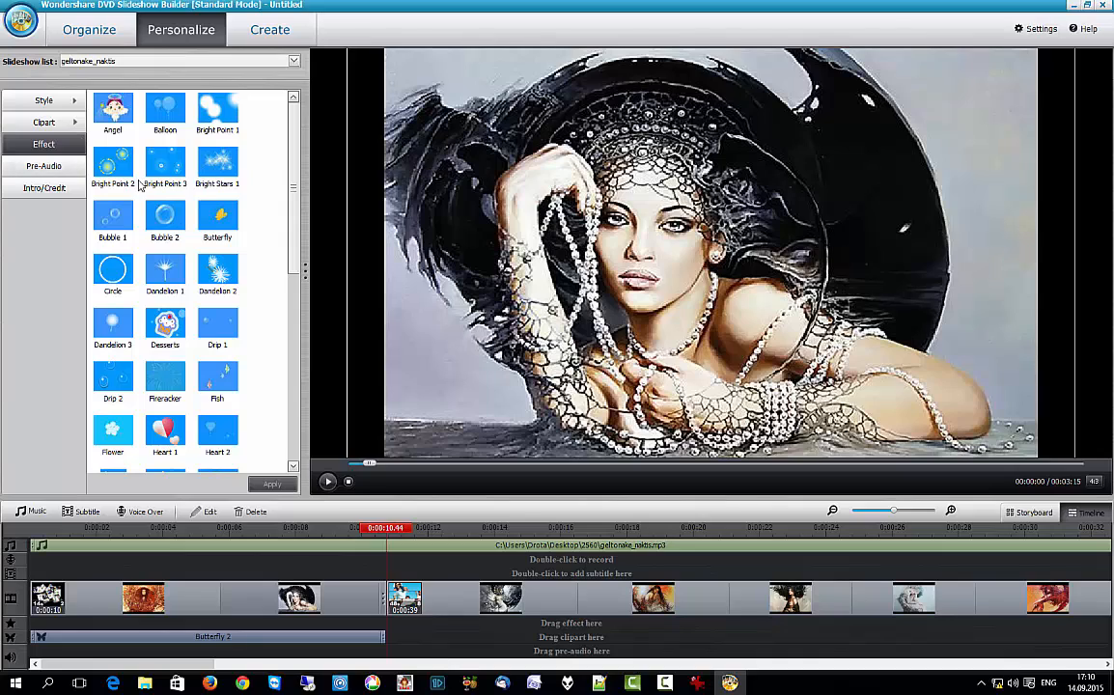
{"action": "left_click", "coordinate": [217, 163]}
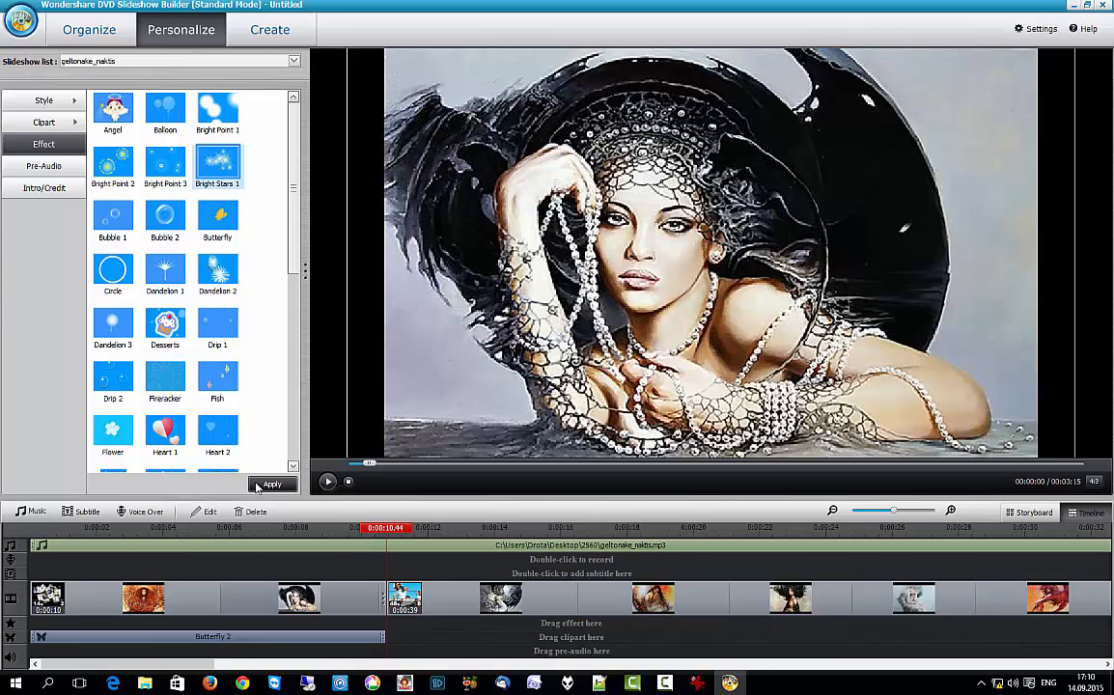
Add the Bright Stars 1 effect at the start of the slideshow and extend it to about 24.5 seconds
{"action": "left_click", "coordinate": [46, 597]}
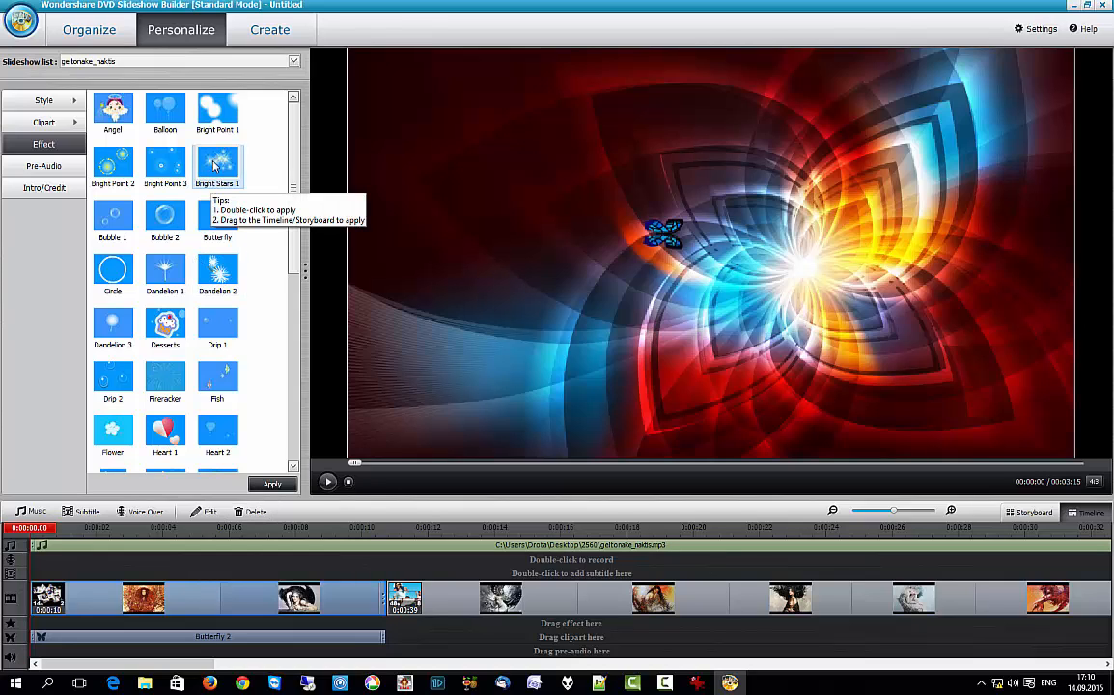
{"action": "left_click", "coordinate": [214, 166]}
{"action": "left_click_drag", "start_coordinate": [214, 166], "coordinate": [38, 623]}
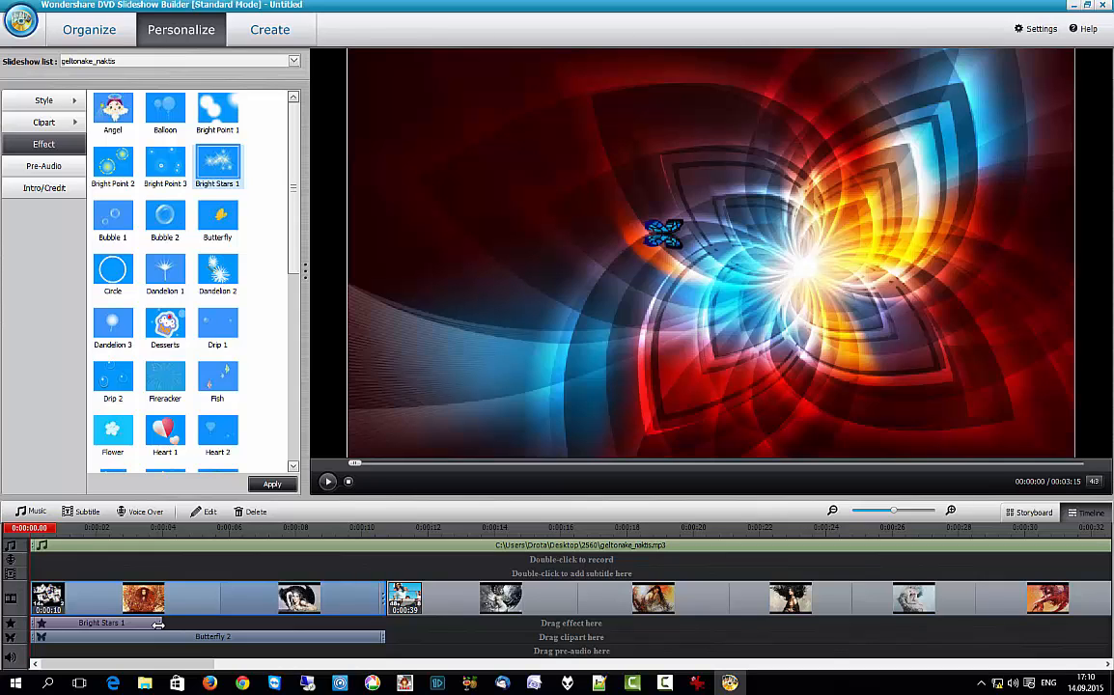
{"action": "left_click_drag", "start_coordinate": [157, 624], "coordinate": [849, 622]}
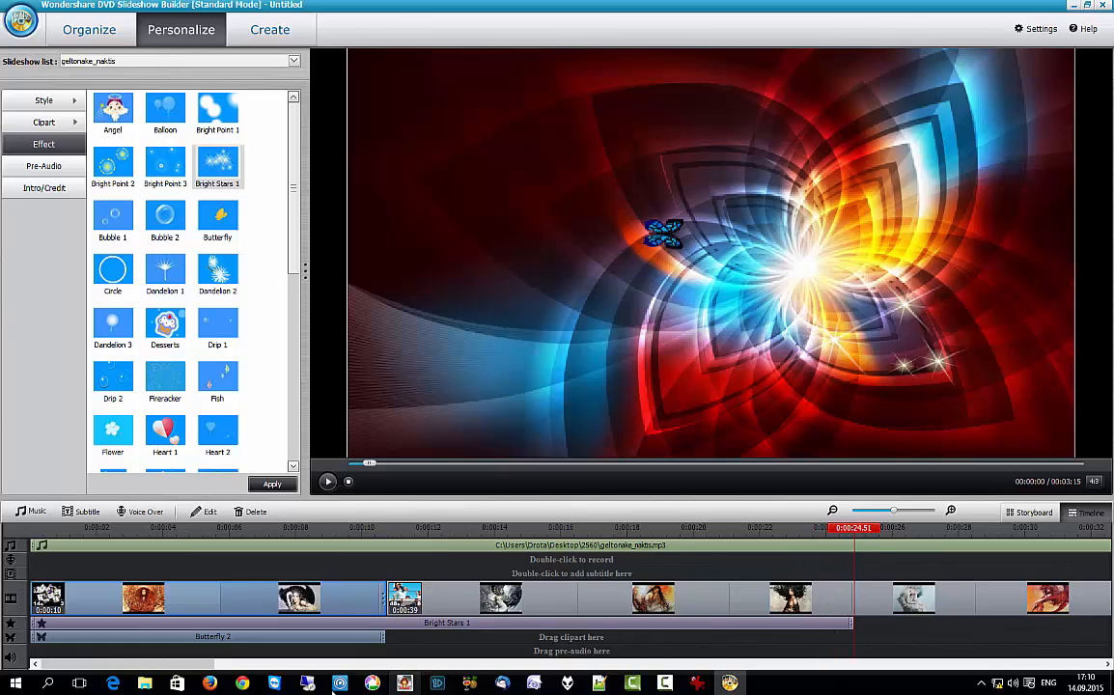
{"action": "left_click_drag", "start_coordinate": [205, 664], "coordinate": [180, 672]}
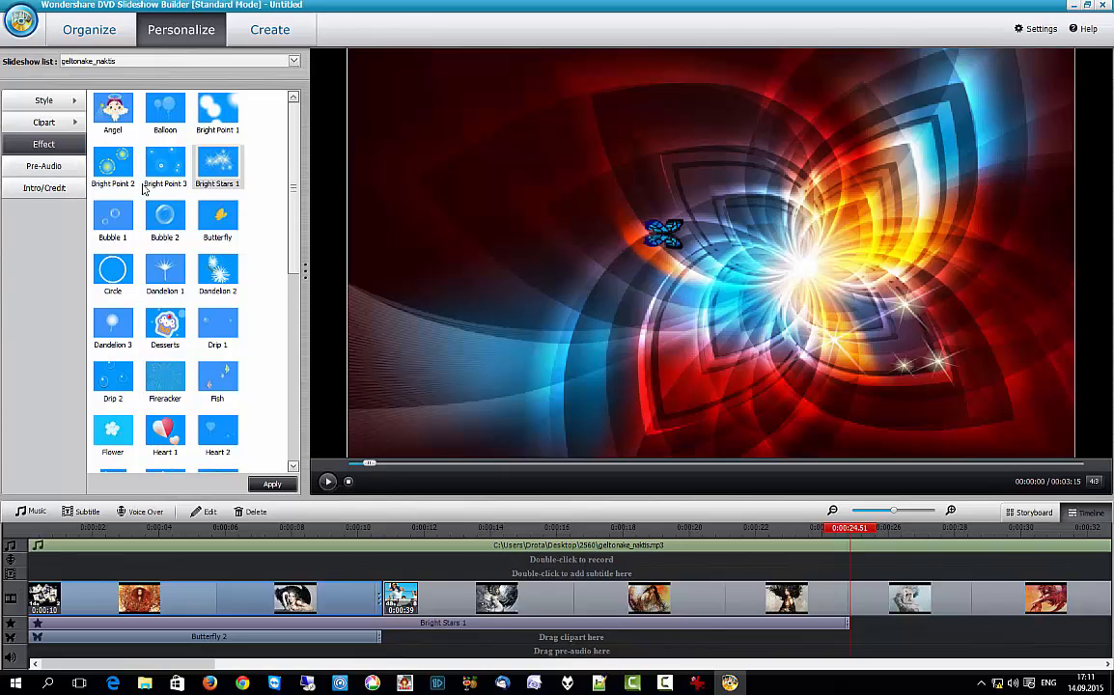
Preview the Drip 1 effect and add it at the photo that starts where Bright Stars 1 ends, about 24.49 seconds
{"action": "left_click", "coordinate": [634, 599]}
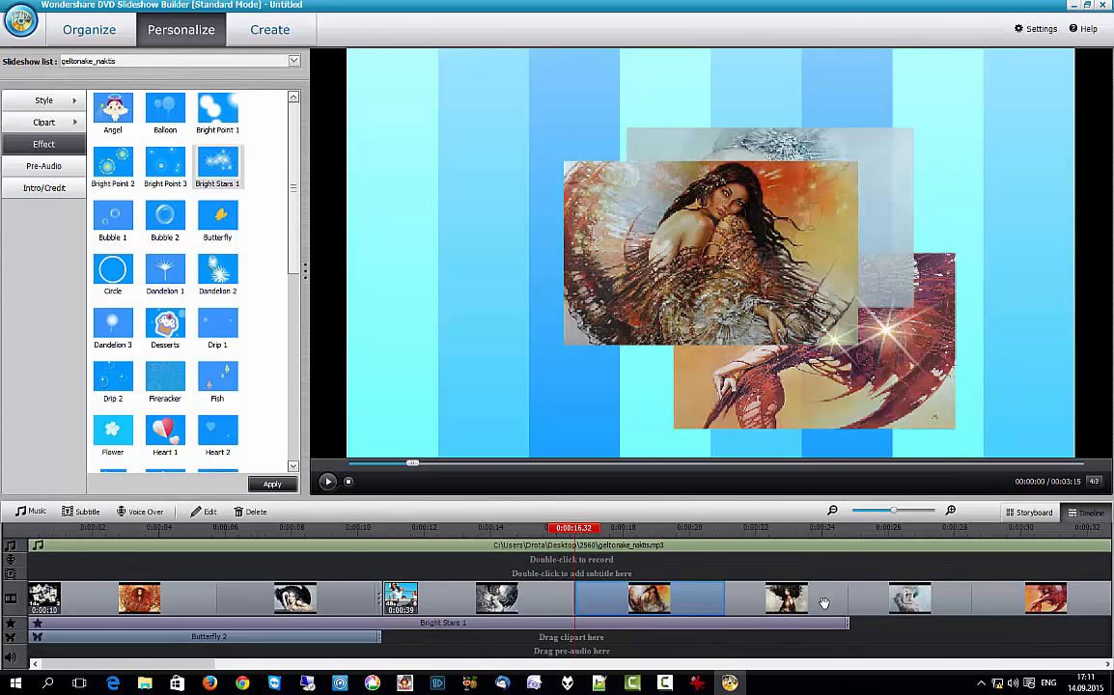
{"action": "left_click", "coordinate": [896, 600]}
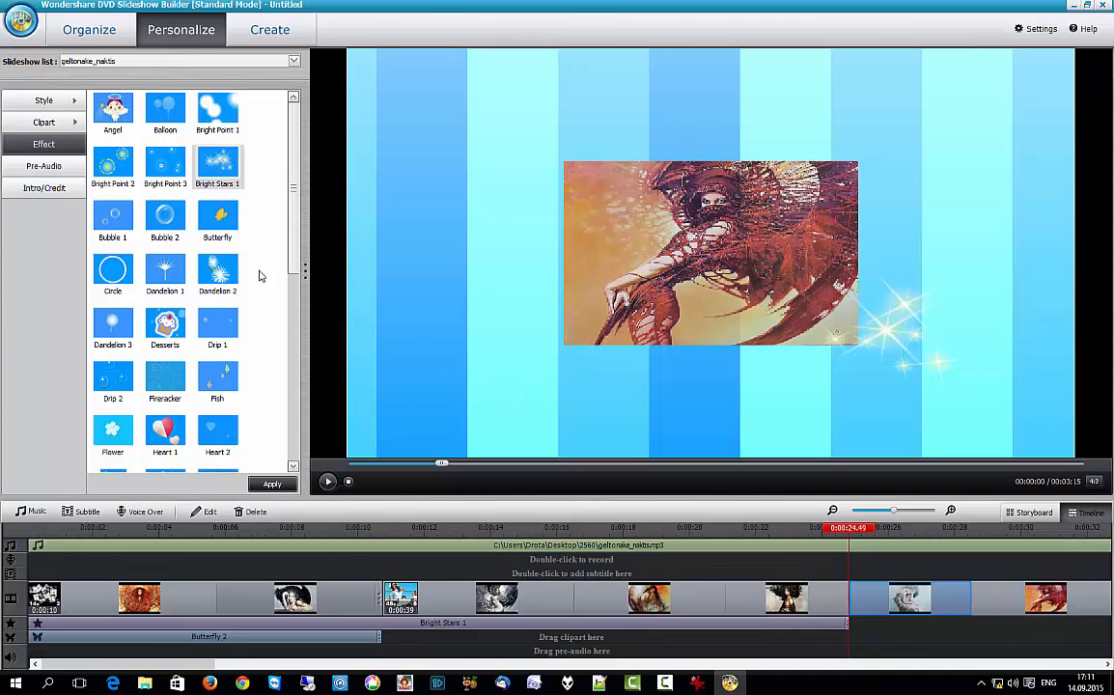
{"action": "left_click", "coordinate": [205, 328]}
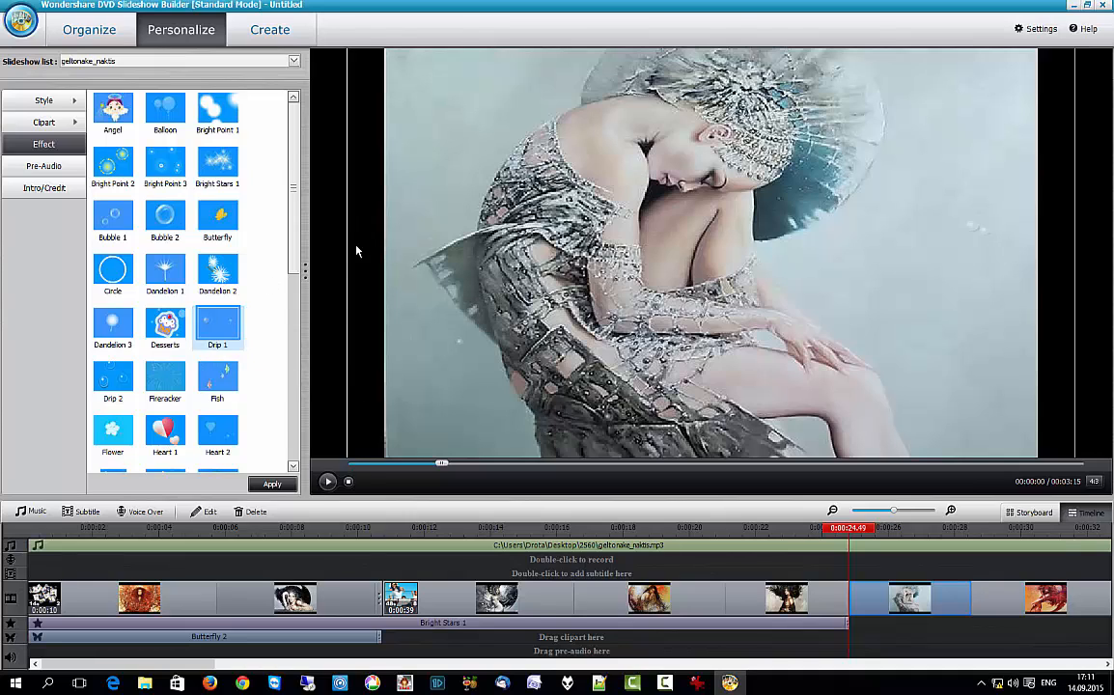
{"action": "double_click", "coordinate": [218, 325]}
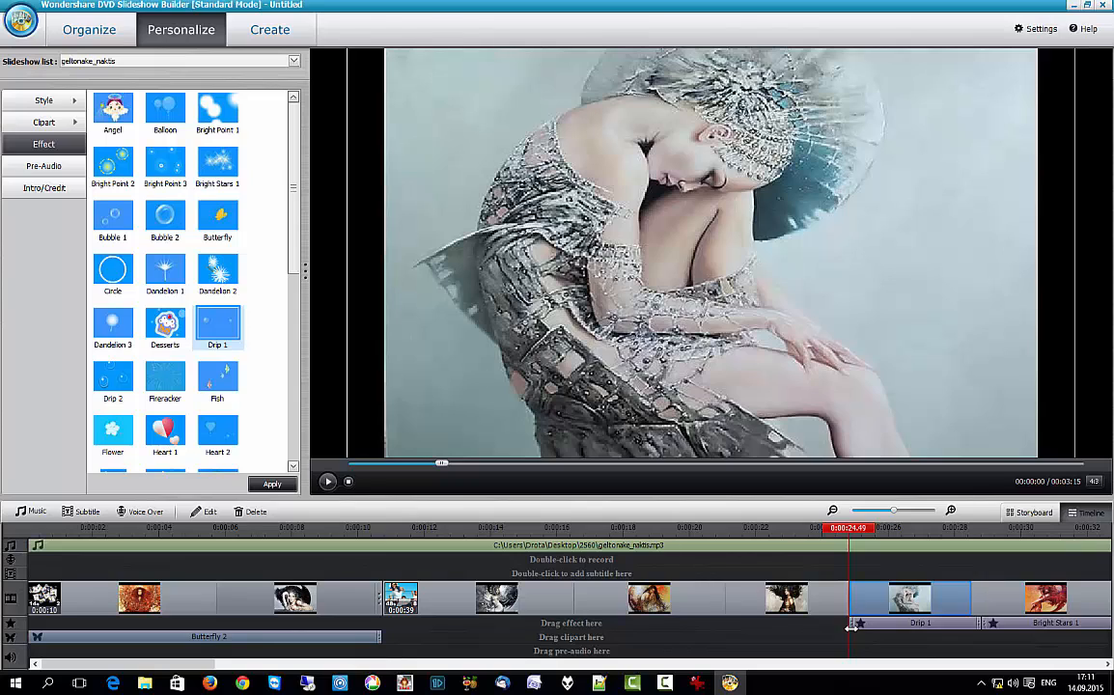
Try to move the Bright Stars 1 effect ahead of Drip 1, back toward the start of the effect track
{"action": "left_click", "coordinate": [1042, 625]}
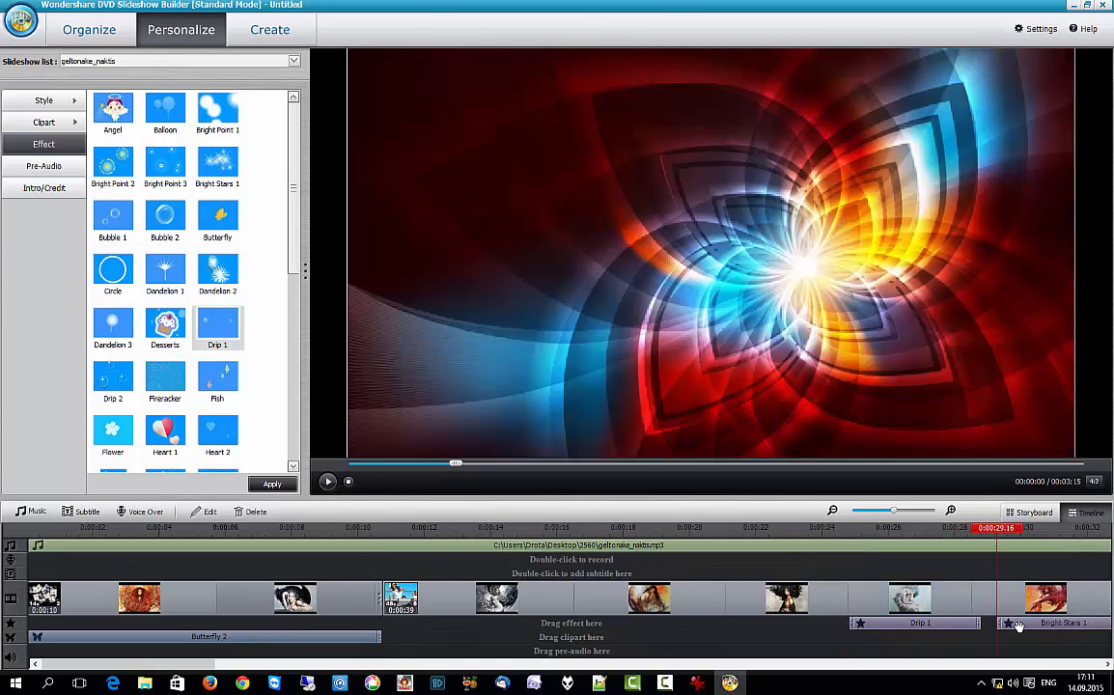
{"action": "left_click_drag", "start_coordinate": [1016, 623], "coordinate": [838, 650]}
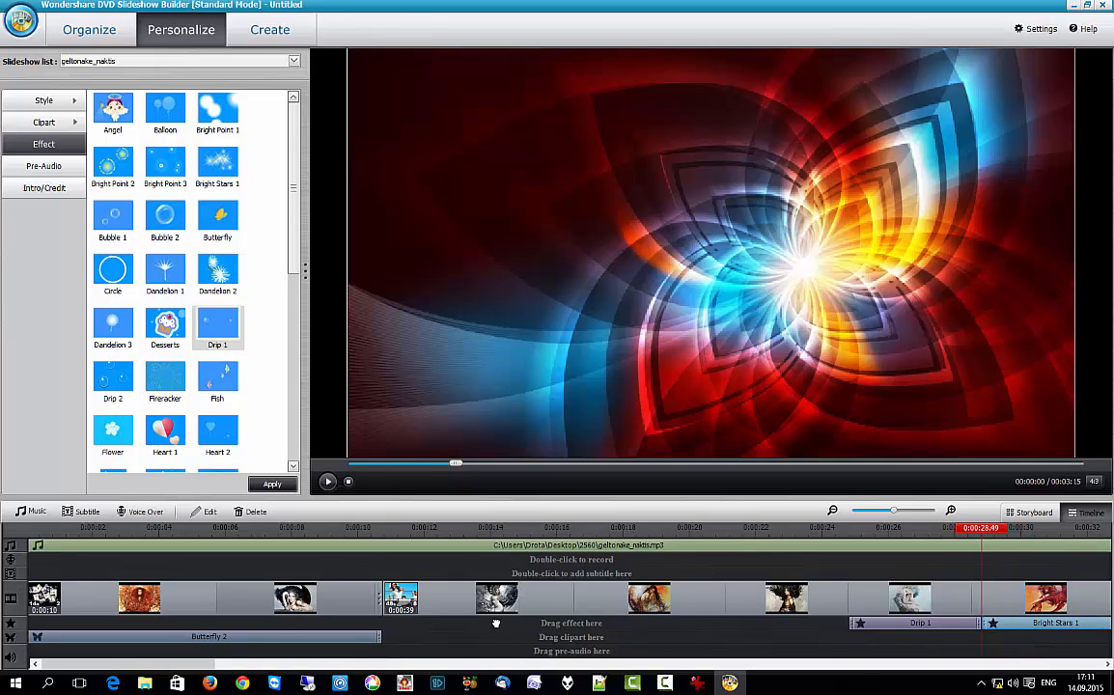
{"action": "left_click", "coordinate": [874, 656]}
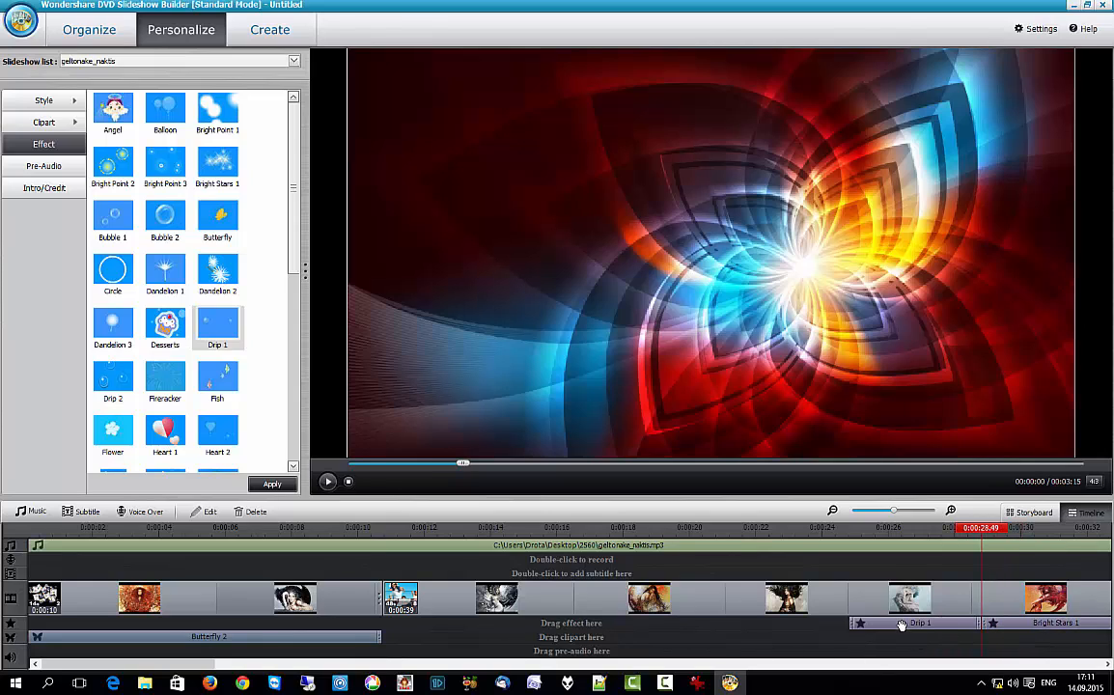
Cut the Drip 1 effect from the effect track
{"action": "right_click", "coordinate": [901, 625]}
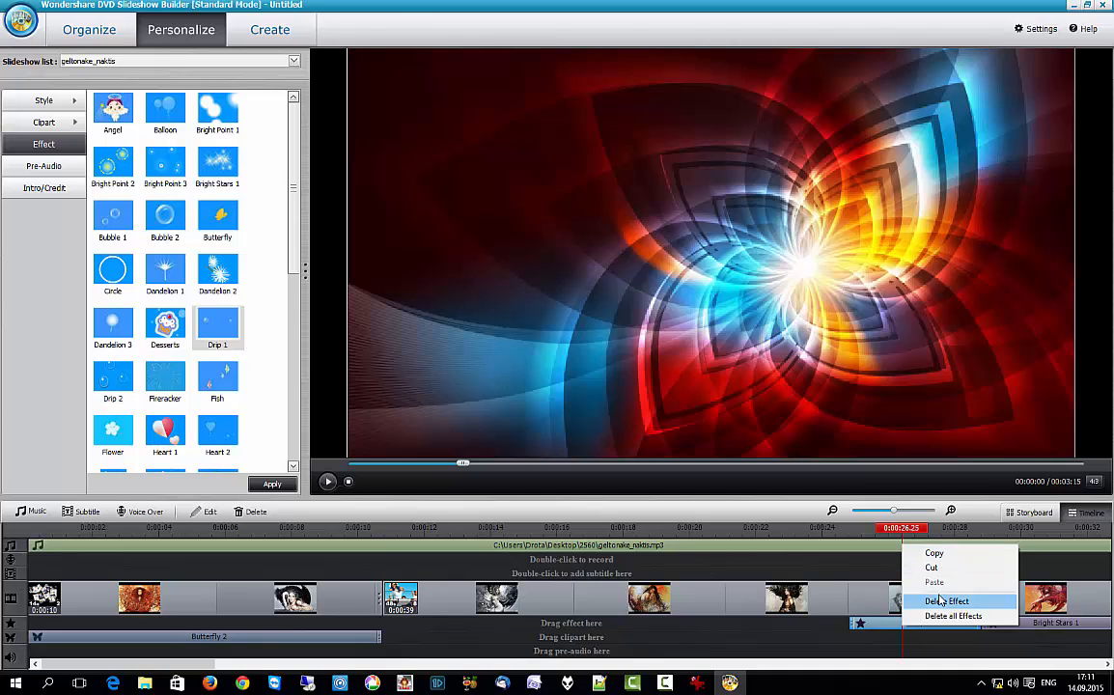
{"action": "left_click", "coordinate": [927, 567]}
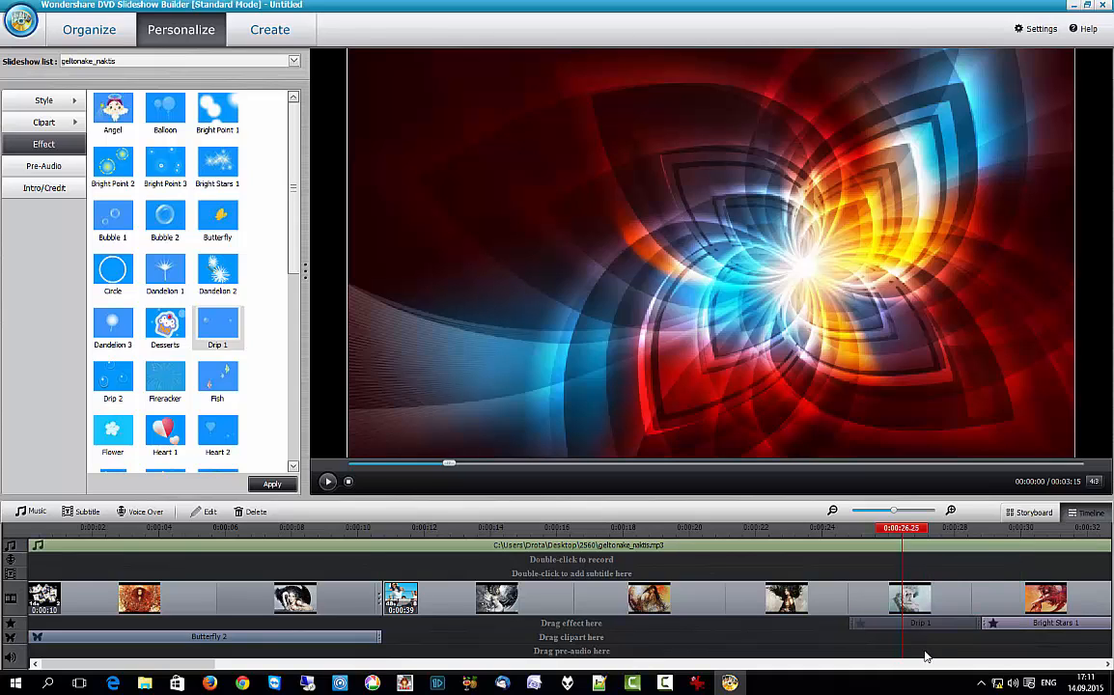
Add another Bright Stars 1 effect at the start of the slideshow and extend it to about 24.46 seconds, where Drip 1 begins
{"action": "left_click", "coordinate": [1000, 624]}
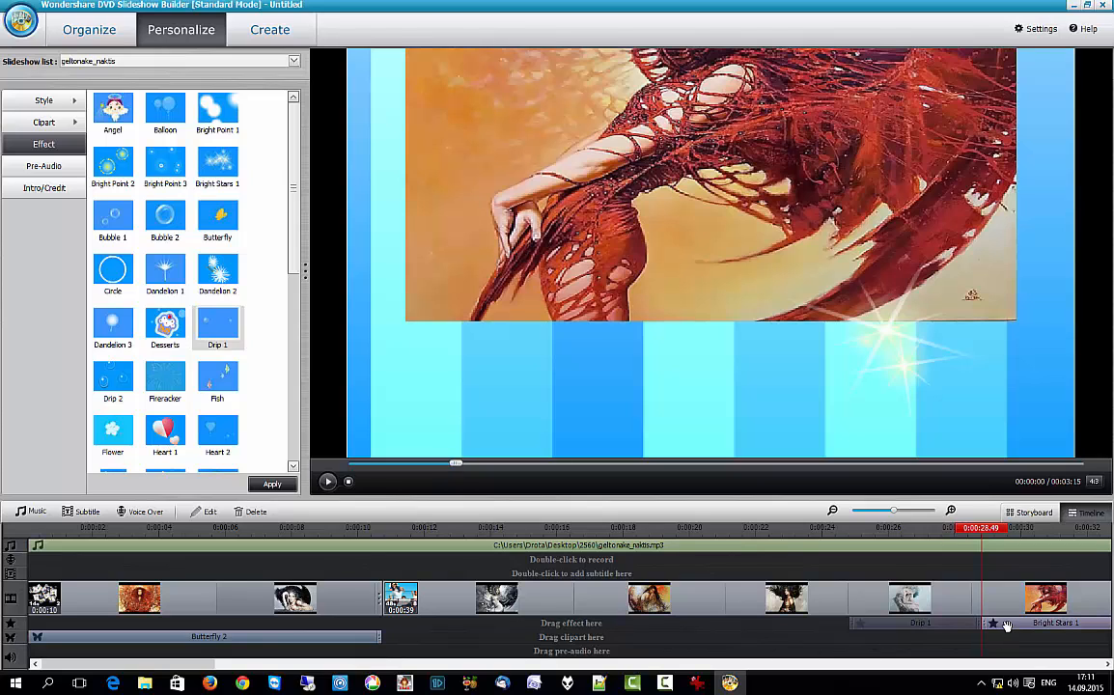
{"action": "left_click", "coordinate": [39, 626]}
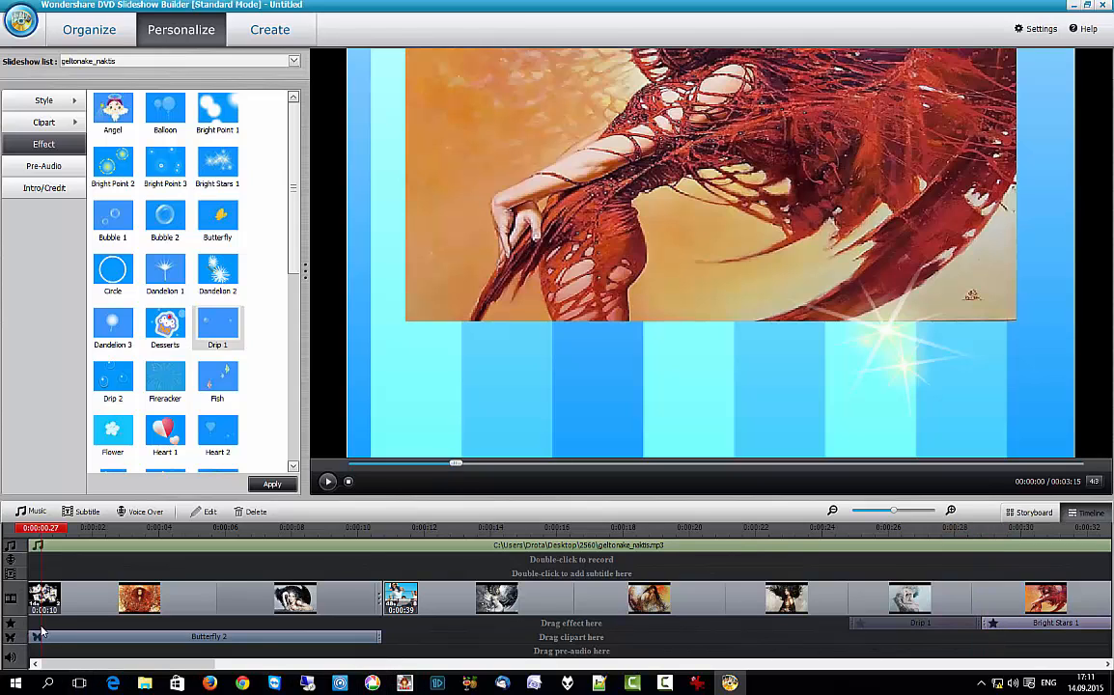
{"action": "left_click", "coordinate": [36, 602]}
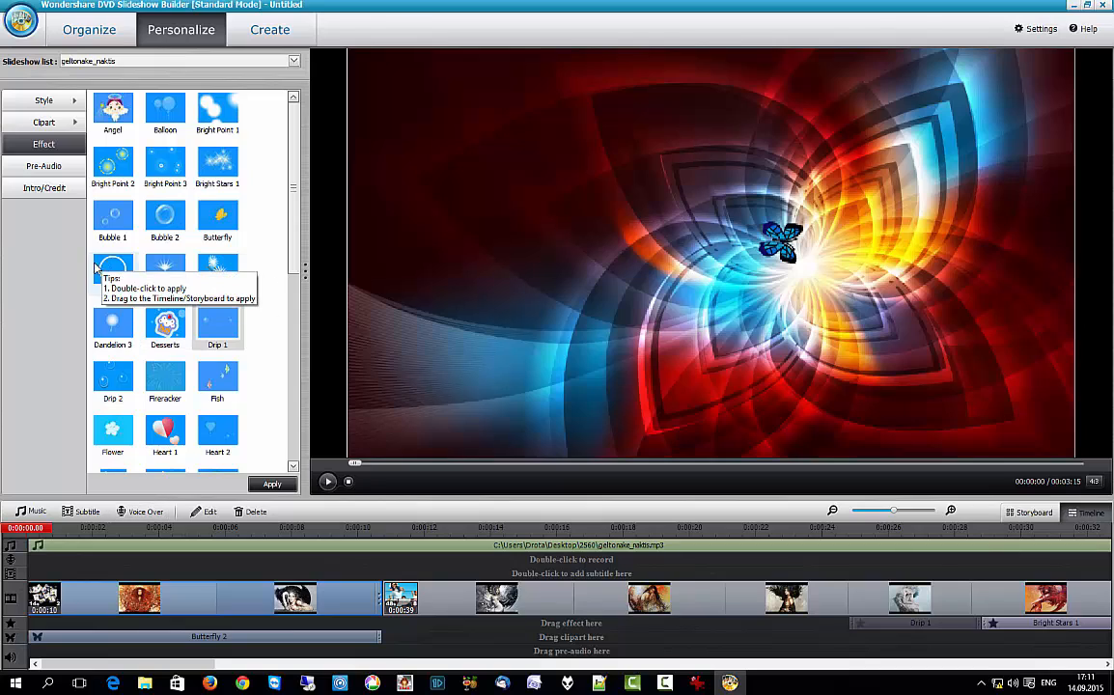
{"action": "left_click", "coordinate": [220, 167]}
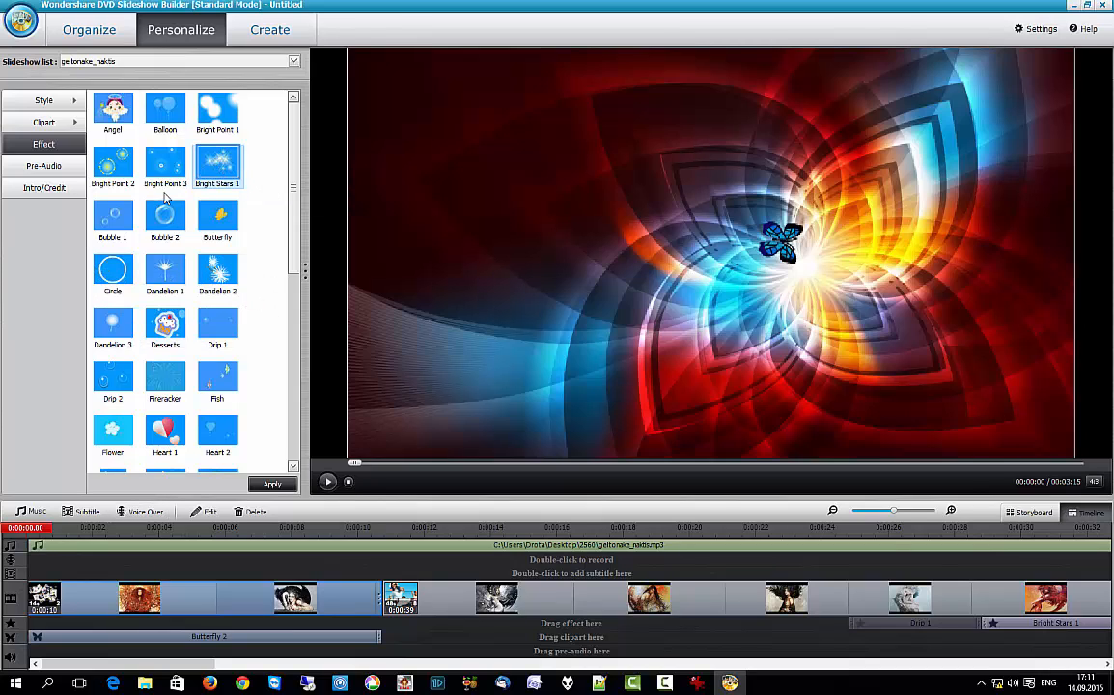
{"action": "left_click", "coordinate": [270, 484]}
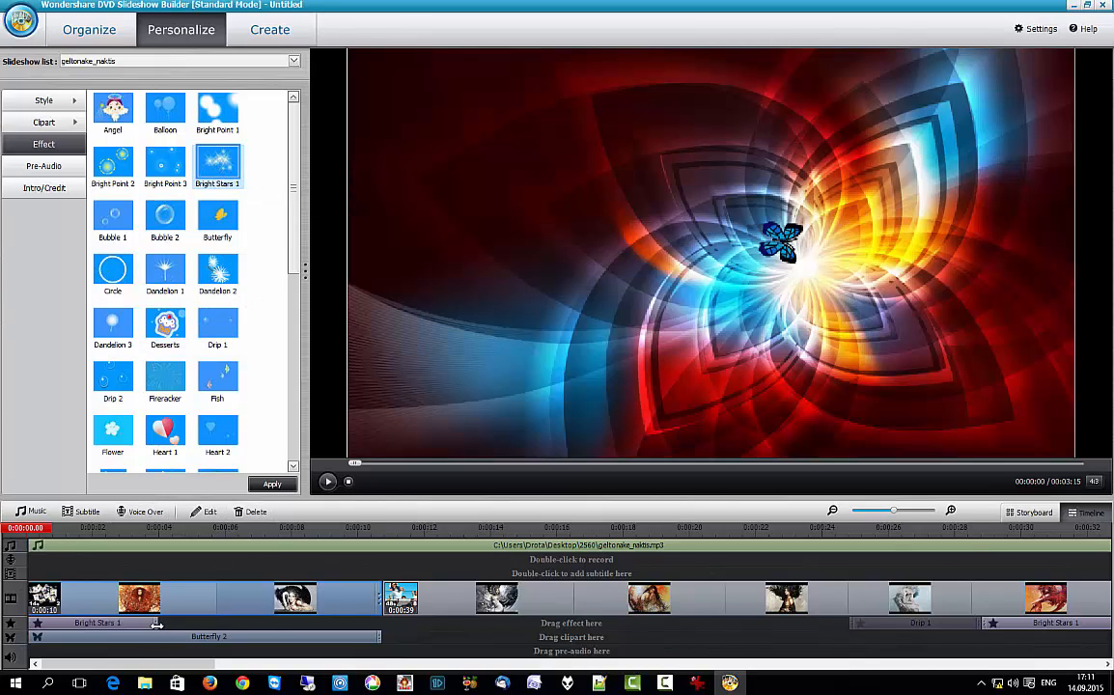
{"action": "left_click_drag", "start_coordinate": [157, 625], "coordinate": [846, 626]}
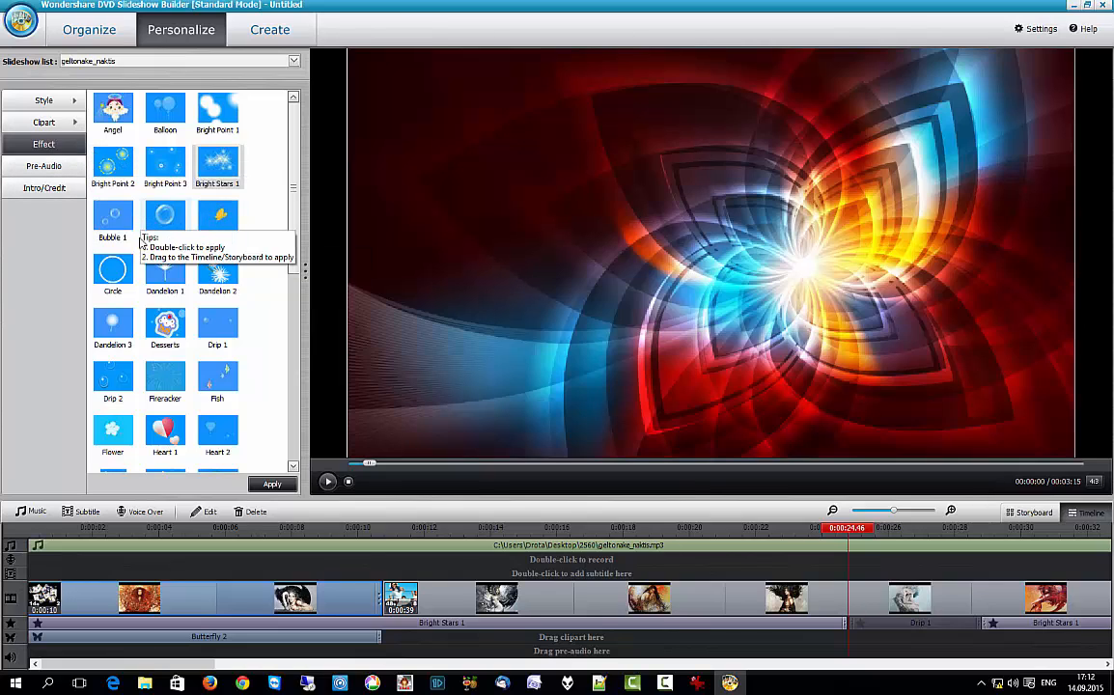
Browse the ready-made sound effects and preview the Tiger and Laugh1 sounds
{"action": "left_click", "coordinate": [34, 168]}
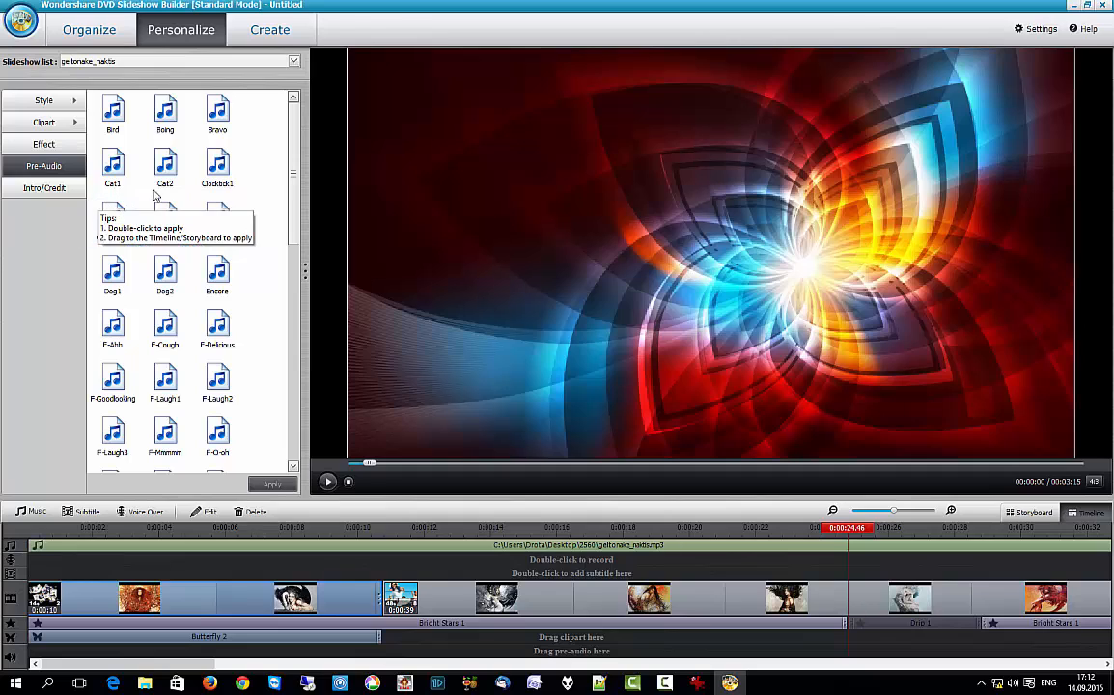
{"action": "left_click_drag", "start_coordinate": [301, 161], "coordinate": [295, 207]}
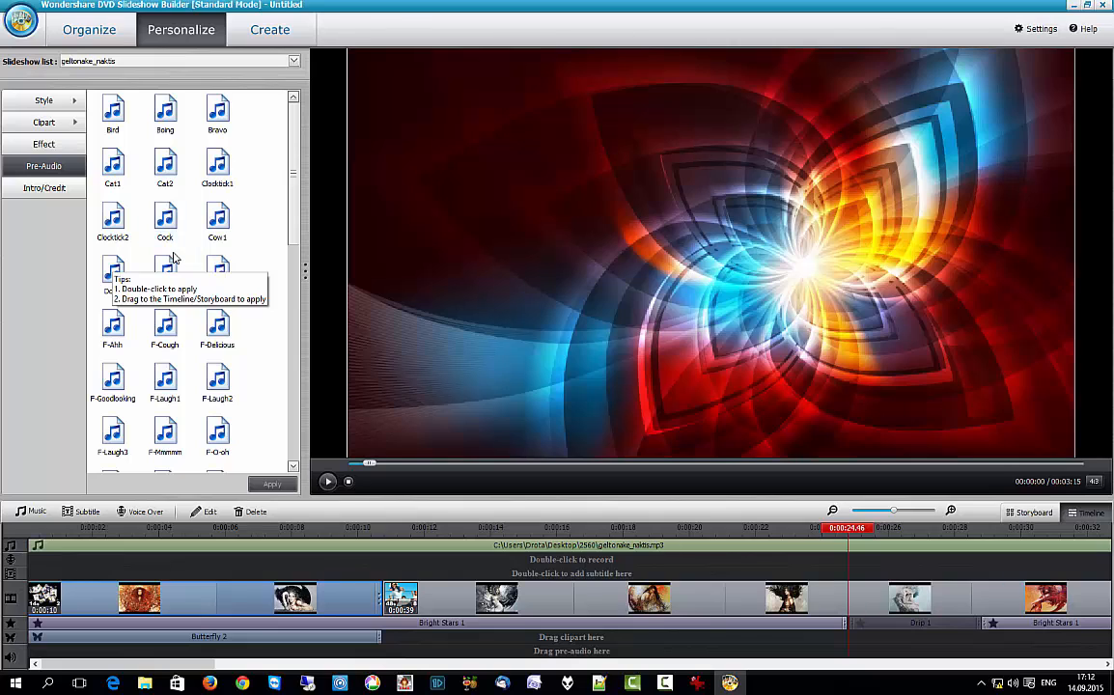
{"action": "scroll", "coordinate": [175, 249], "scroll_direction": "down", "scroll_amount": 6}
{"action": "scroll", "coordinate": [175, 253], "scroll_direction": "down", "scroll_amount": 1}
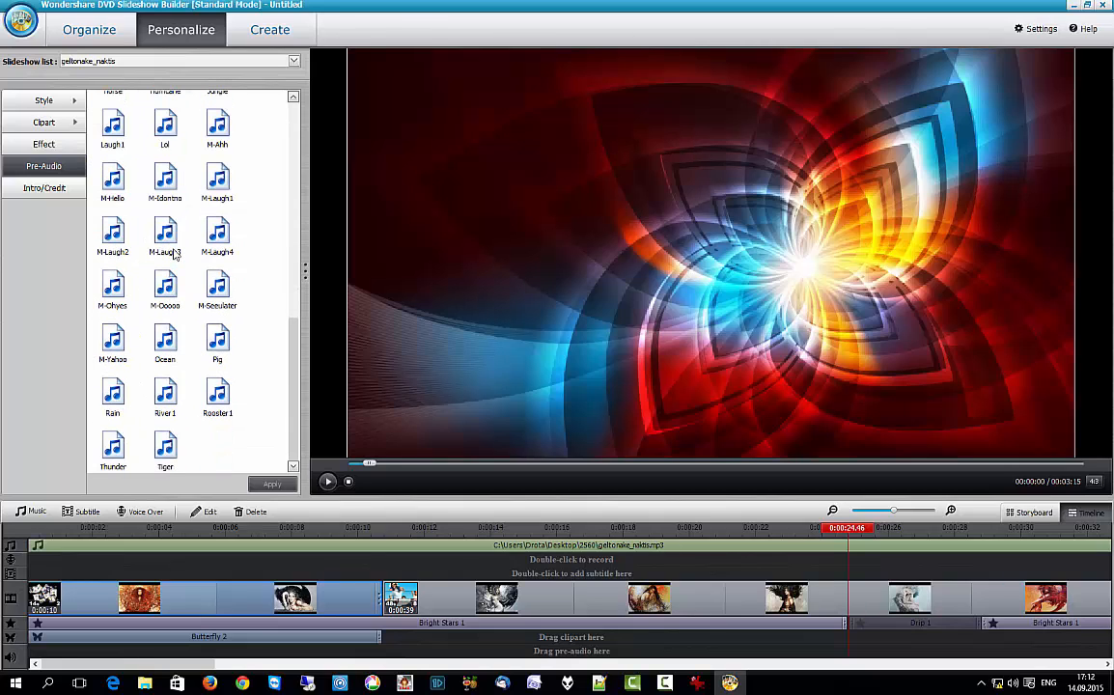
{"action": "left_click", "coordinate": [164, 446]}
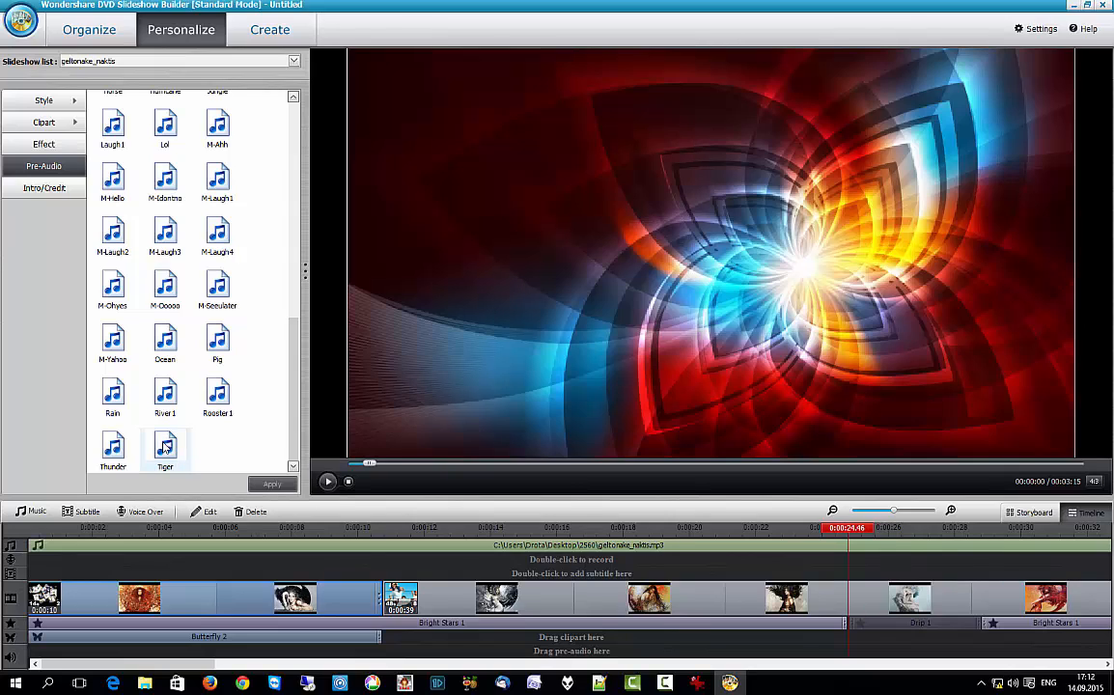
{"action": "left_click", "coordinate": [166, 446]}
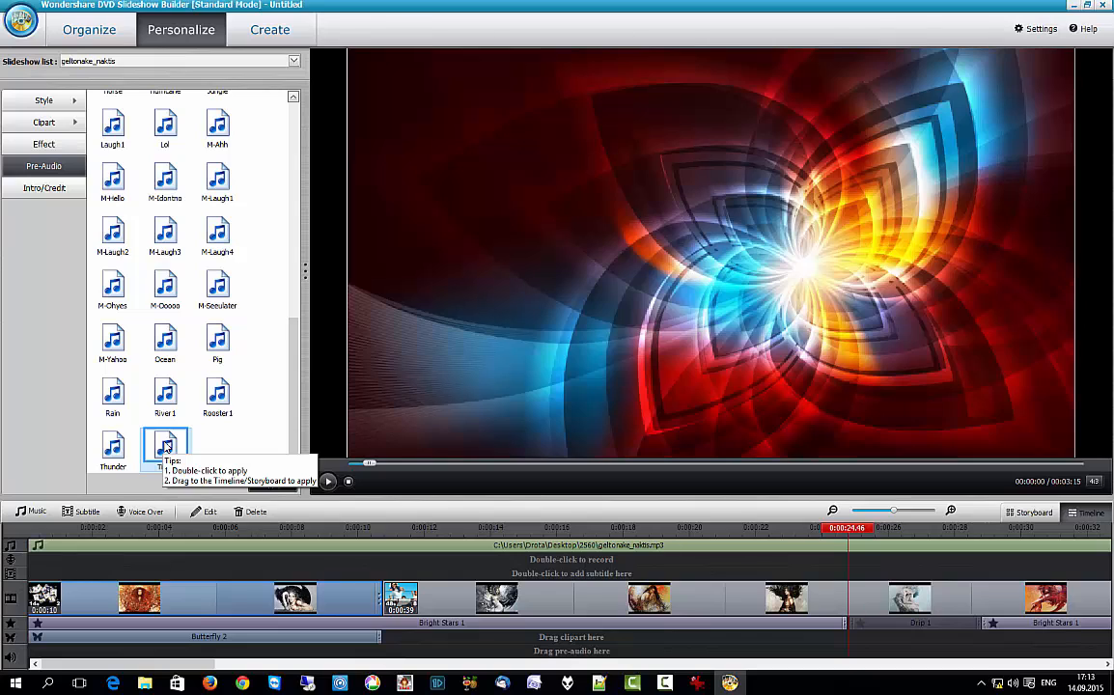
{"action": "left_click", "coordinate": [122, 133]}
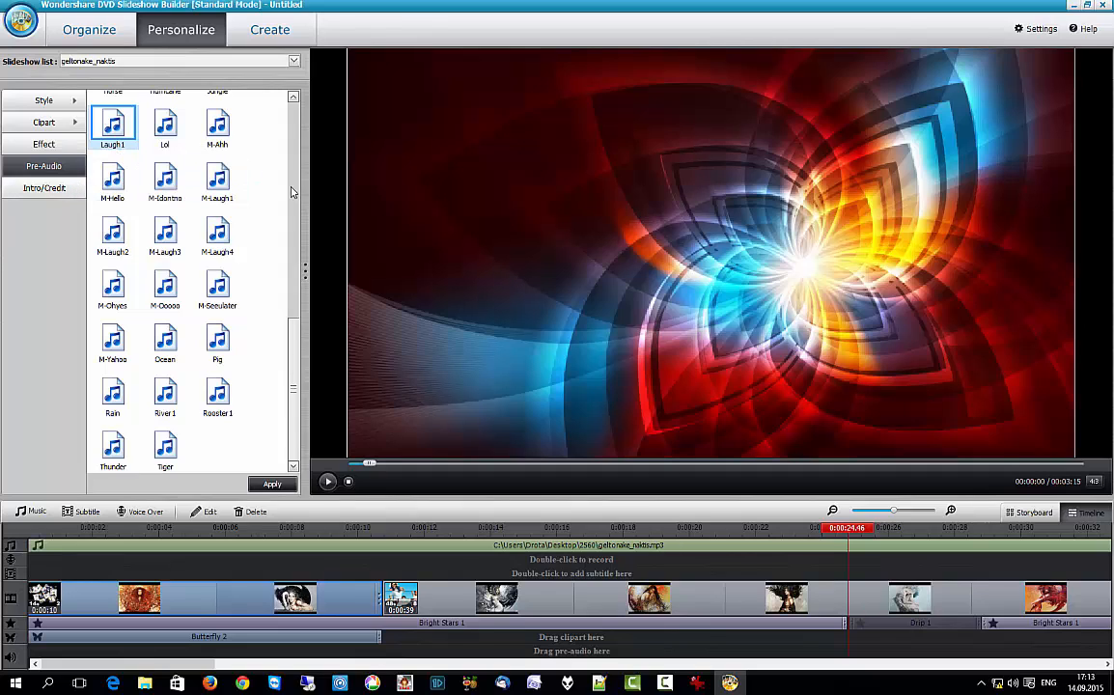
Browse the intro and credit templates, preview Camera and Discover, and open the Discover template for editing
{"action": "left_click", "coordinate": [31, 192]}
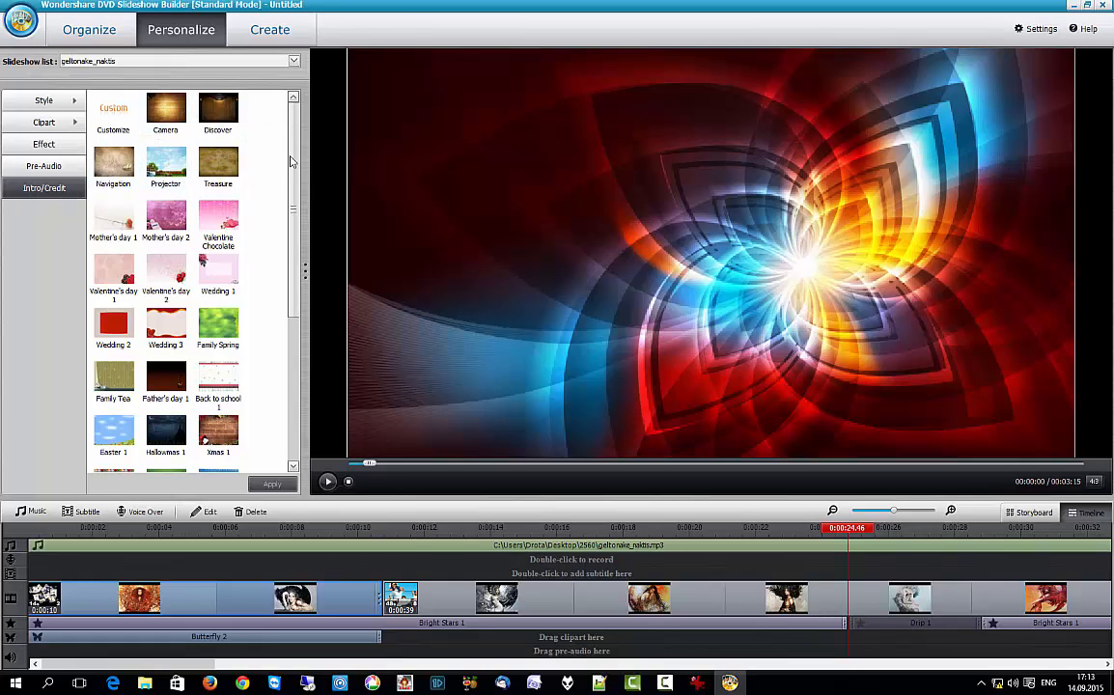
{"action": "scroll", "coordinate": [207, 280], "scroll_direction": "down", "scroll_amount": 5}
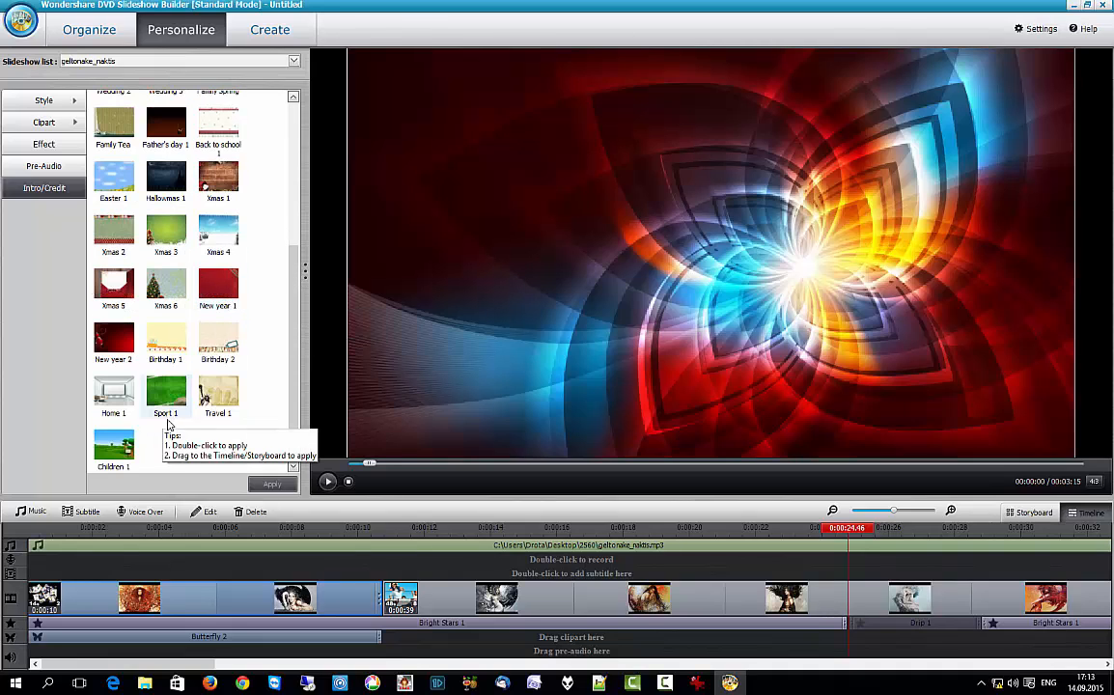
{"action": "scroll", "coordinate": [169, 424], "scroll_direction": "up", "scroll_amount": 3}
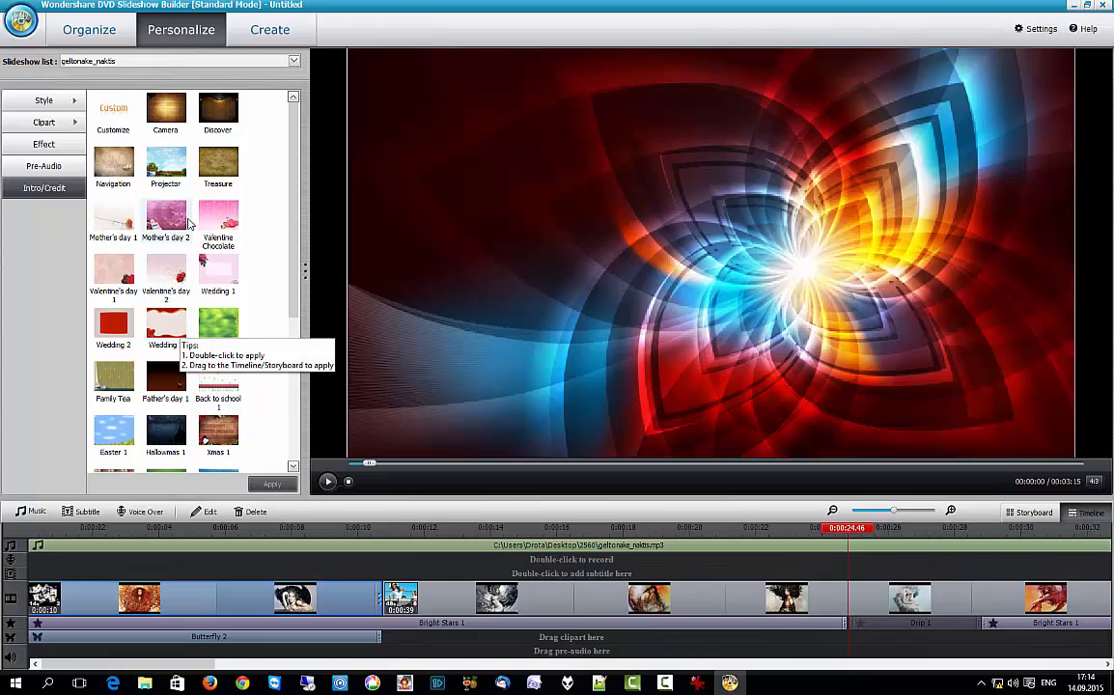
{"action": "left_click", "coordinate": [161, 113]}
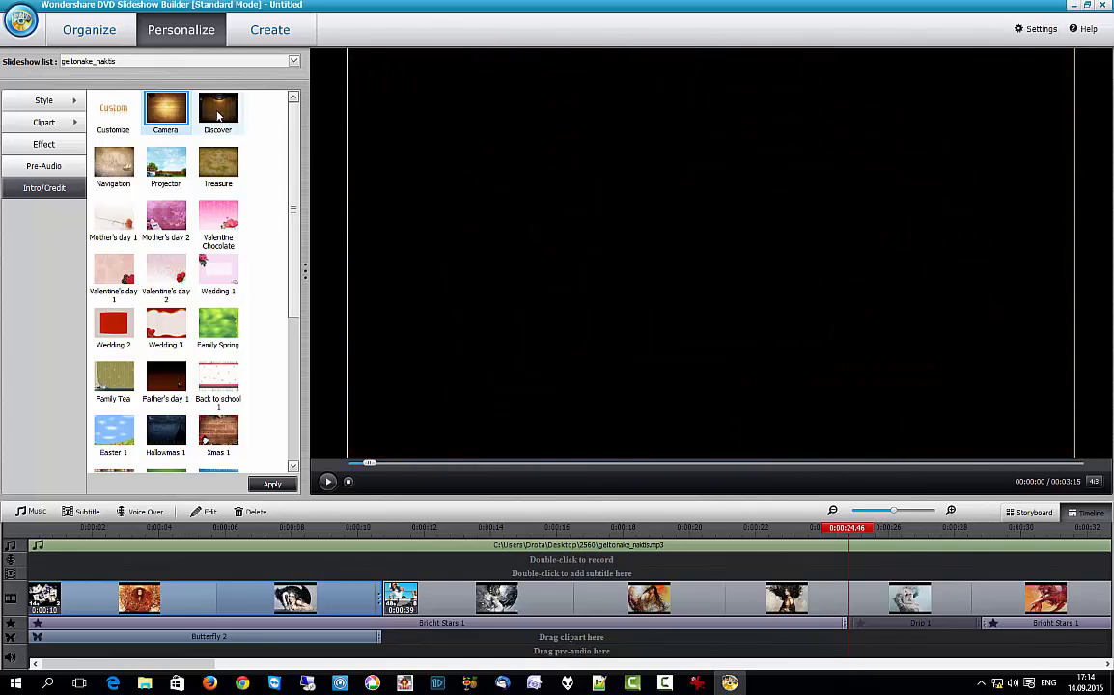
{"action": "left_click", "coordinate": [218, 114]}
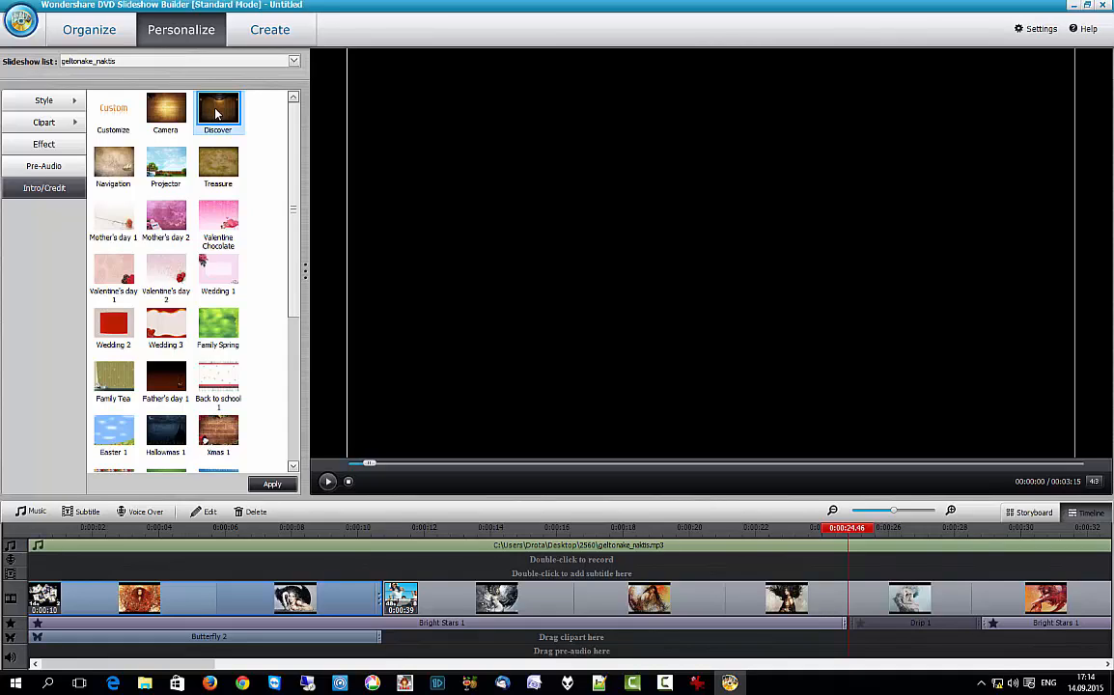
{"action": "double_click", "coordinate": [216, 114]}
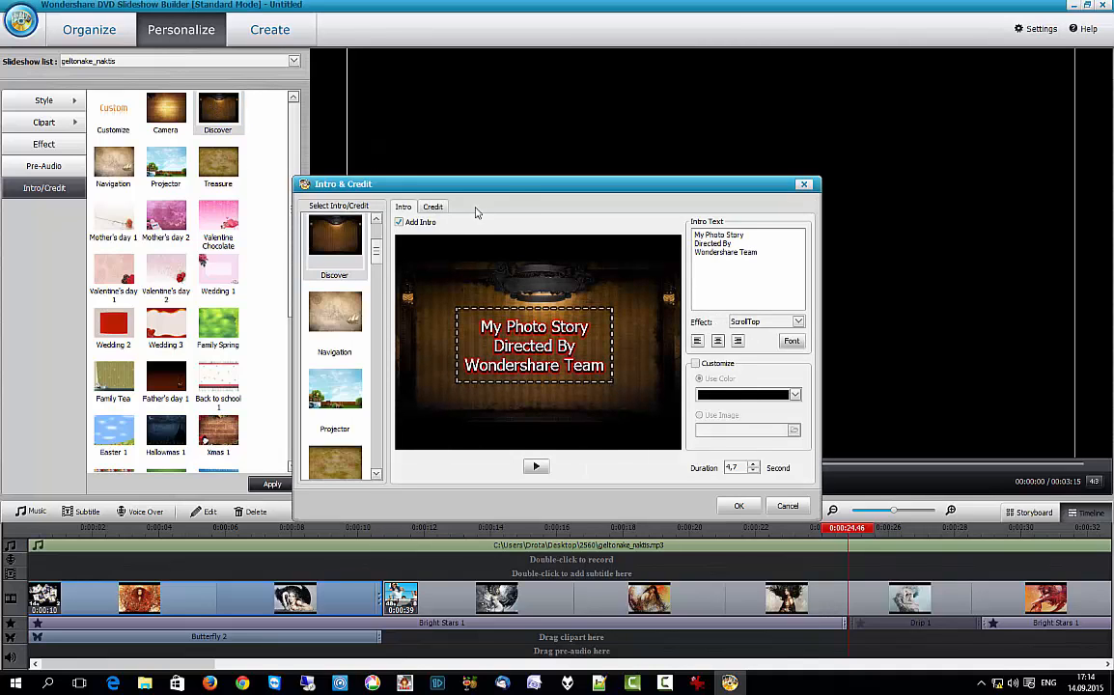
{"action": "left_click_drag", "start_coordinate": [518, 183], "coordinate": [527, 108]}
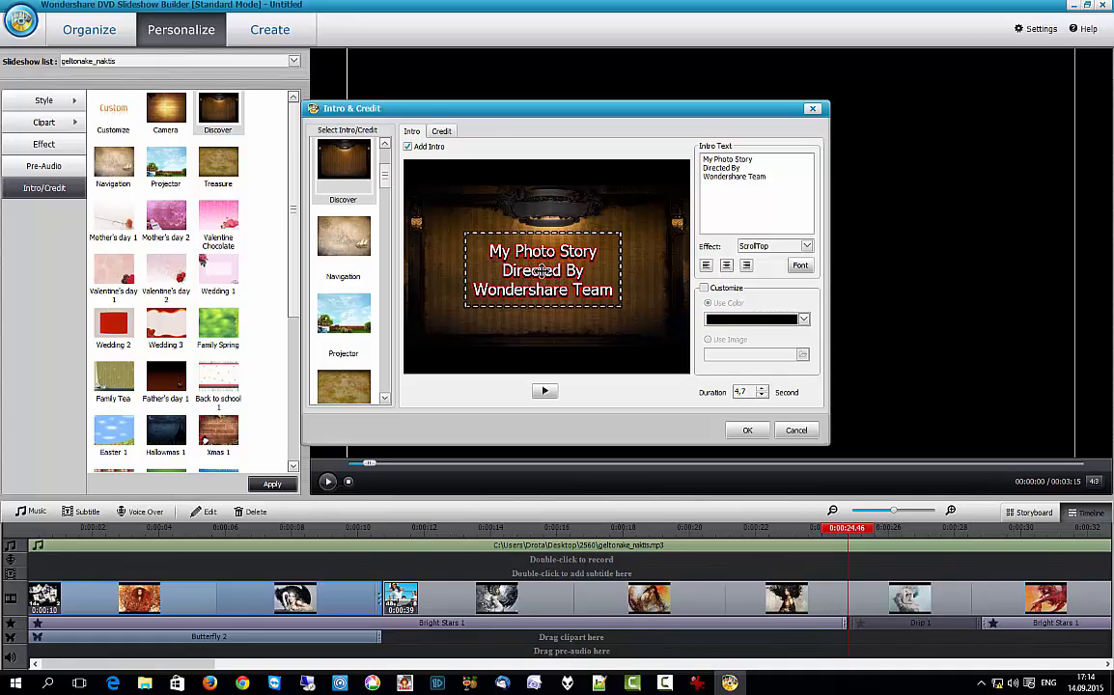
Replace the default intro text of the Discover template with "Tai musu"
{"action": "left_click", "coordinate": [777, 174]}
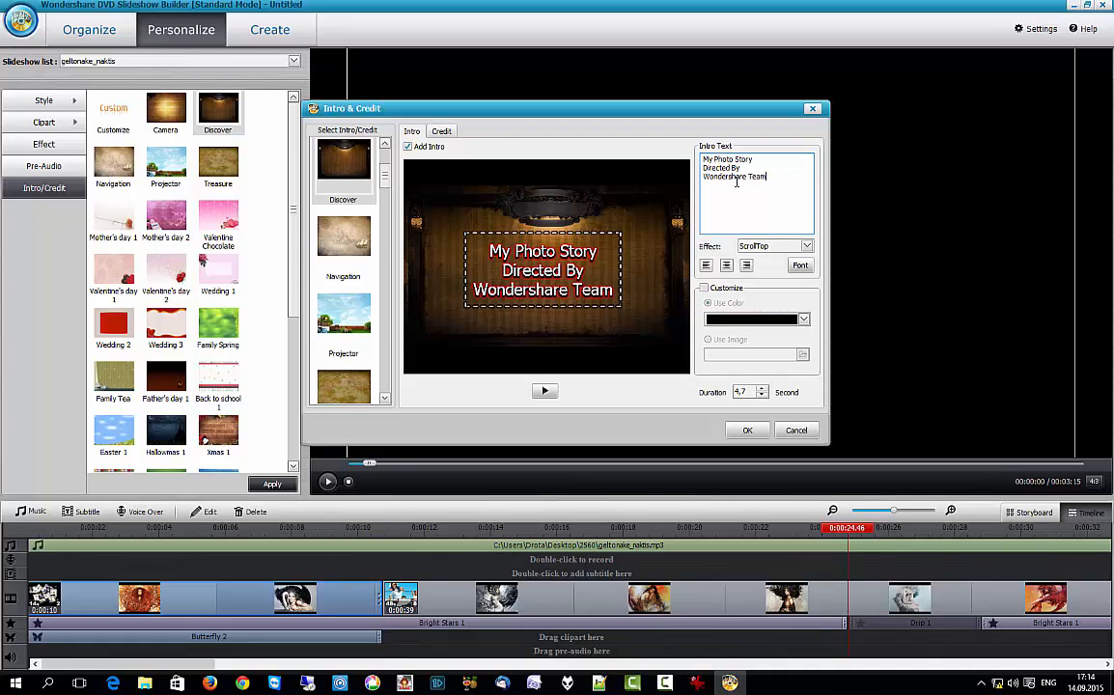
{"action": "key", "text": "BackSpace"}
{"action": "key", "text": "BackSpace"}
{"action": "key", "text": "BackSpace"}
{"action": "key", "text": "BackSpace"}
{"action": "key", "text": "BackSpace"}
{"action": "key", "text": "BackSpace"}
{"action": "key", "text": "BackSpace"}
{"action": "key", "text": "BackSpace"}
{"action": "key", "text": "BackSpace"}
{"action": "key", "text": "BackSpace"}
{"action": "key", "text": "BackSpace"}
{"action": "key", "text": "BackSpace"}
{"action": "key", "text": "BackSpace"}
{"action": "key", "text": "BackSpace"}
{"action": "key", "text": "BackSpace"}
{"action": "key", "text": "BackSpace"}
{"action": "key", "text": "BackSpace"}
{"action": "key", "text": "BackSpace"}
{"action": "key", "text": "BackSpace"}
{"action": "key", "text": "BackSpace"}
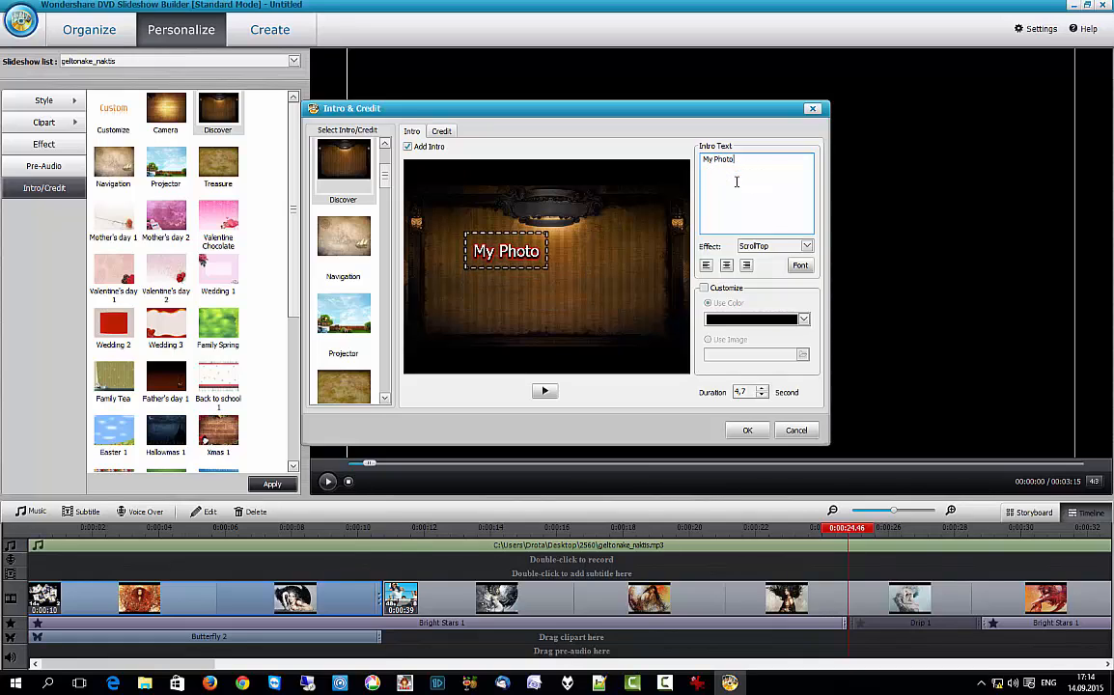
{"action": "key", "text": "BackSpace"}
{"action": "key", "text": "BackSpace"}
{"action": "key", "text": "BackSpace"}
{"action": "key", "text": "BackSpace"}
{"action": "key", "text": "BackSpace"}
{"action": "key", "text": "BackSpace"}
{"action": "key", "text": "BackSpace"}
{"action": "key", "text": "BackSpace"}
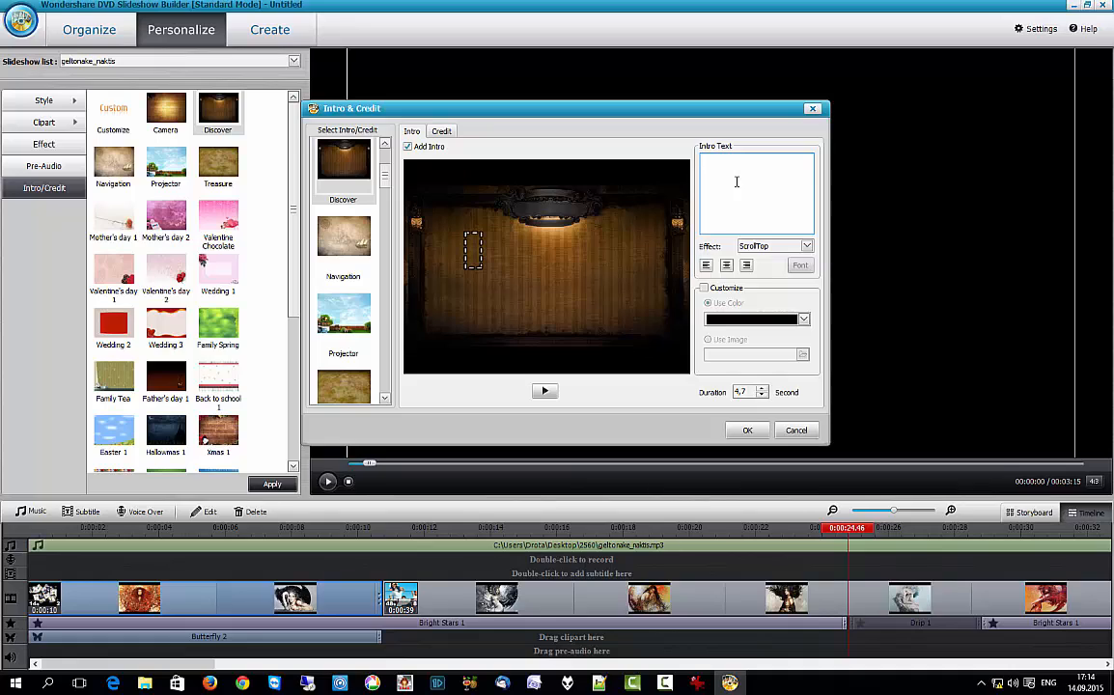
{"action": "type", "text": "Tai"}
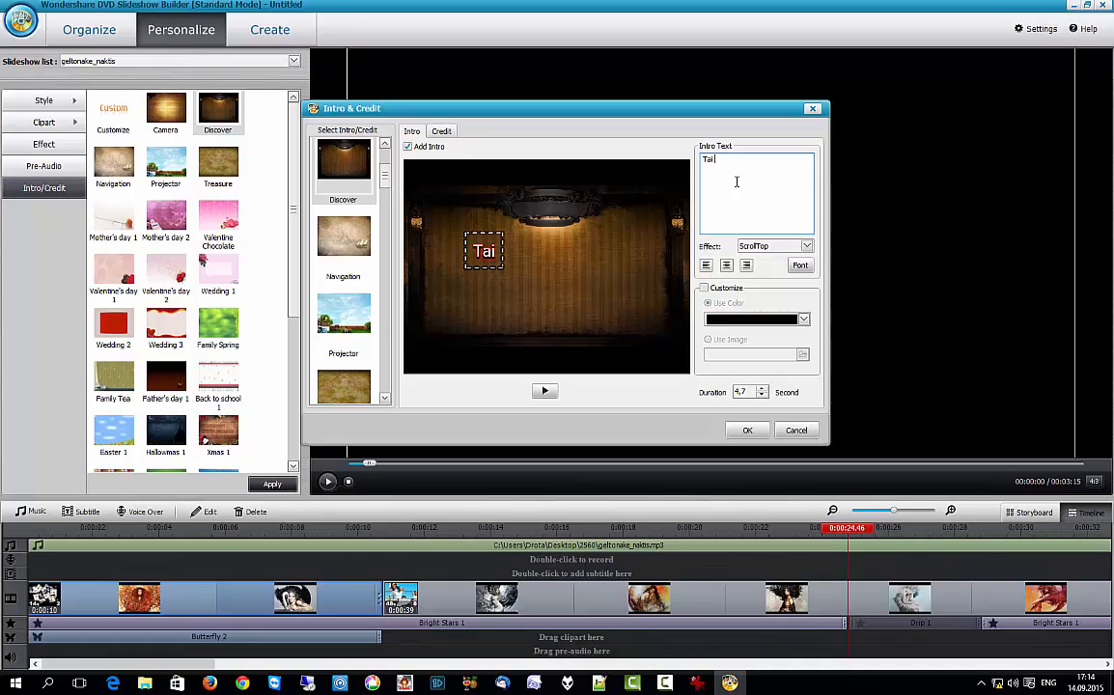
{"action": "type", "text": " musu"}
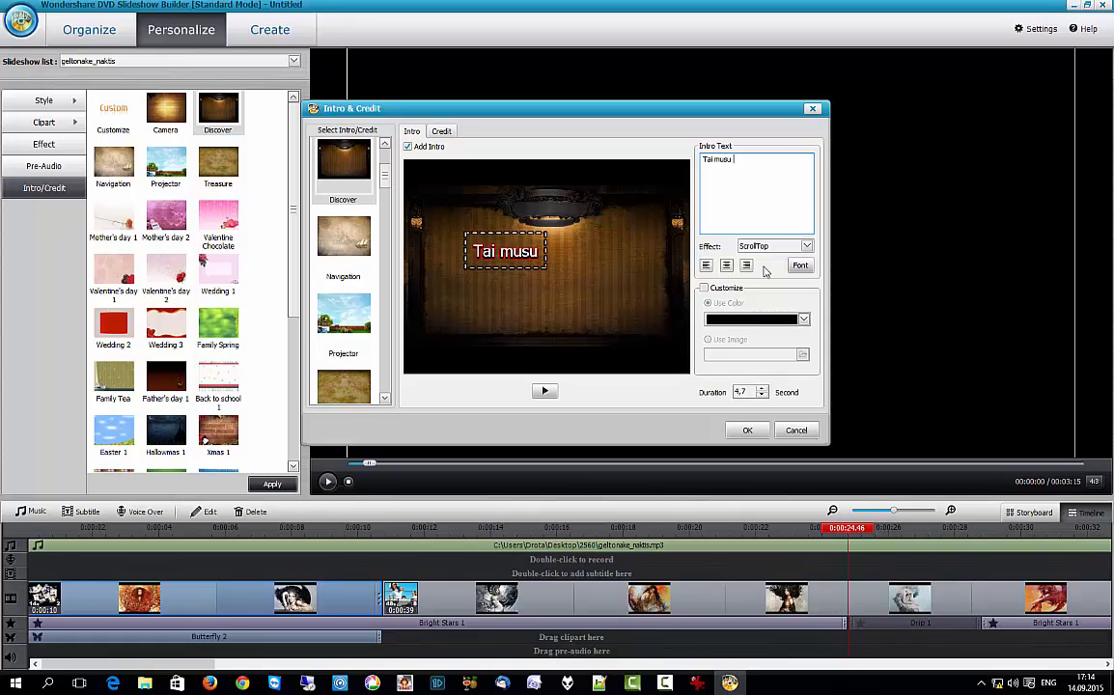
Switch the input language to Lithuanian and correct and complete the intro text as "Tai mūsų pirmasis šedevras"
{"action": "left_click", "coordinate": [1049, 683]}
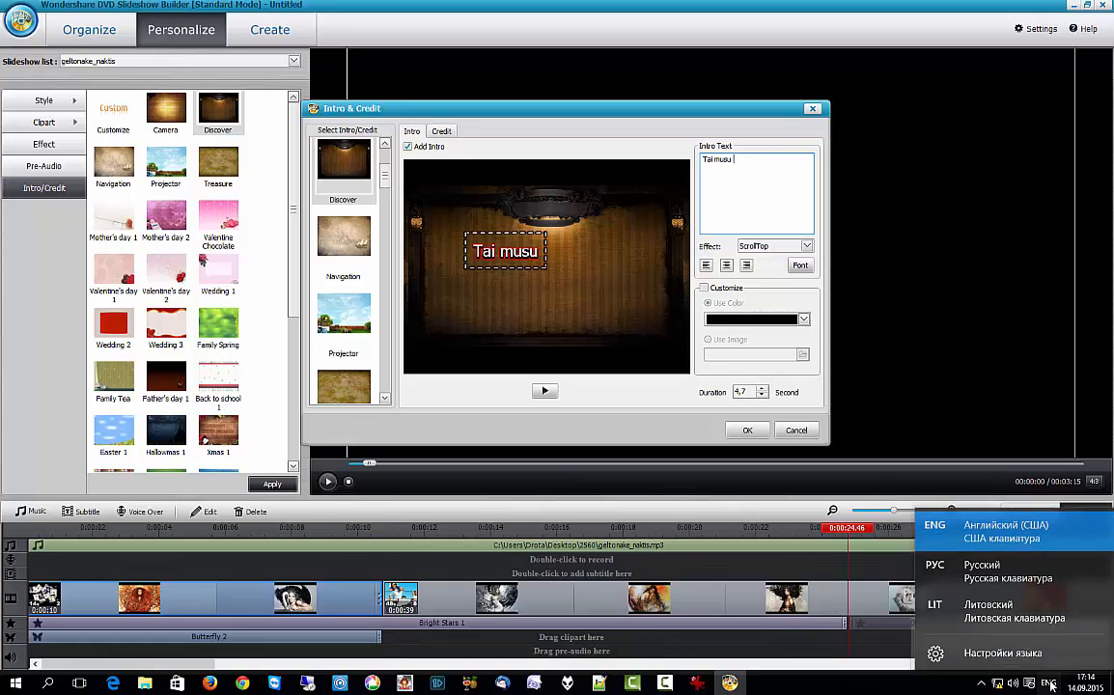
{"action": "left_click", "coordinate": [972, 614]}
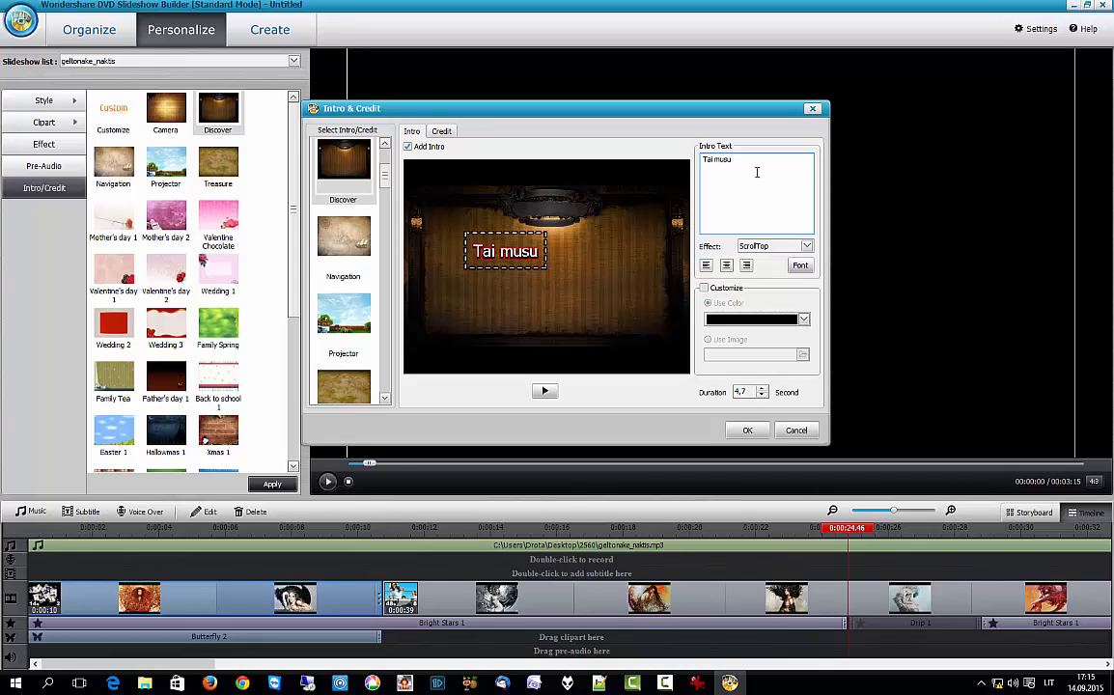
{"action": "key", "text": "BackSpace"}
{"action": "key", "text": "BackSpace"}
{"action": "key", "text": "BackSpace"}
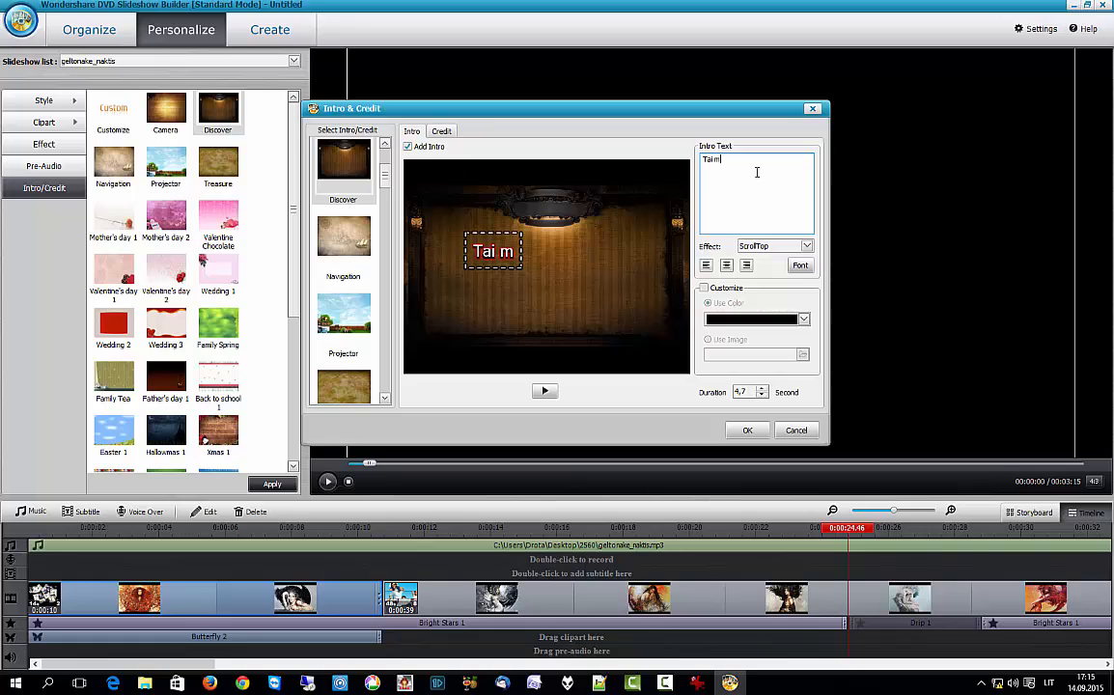
{"action": "type", "text": "ūsų"}
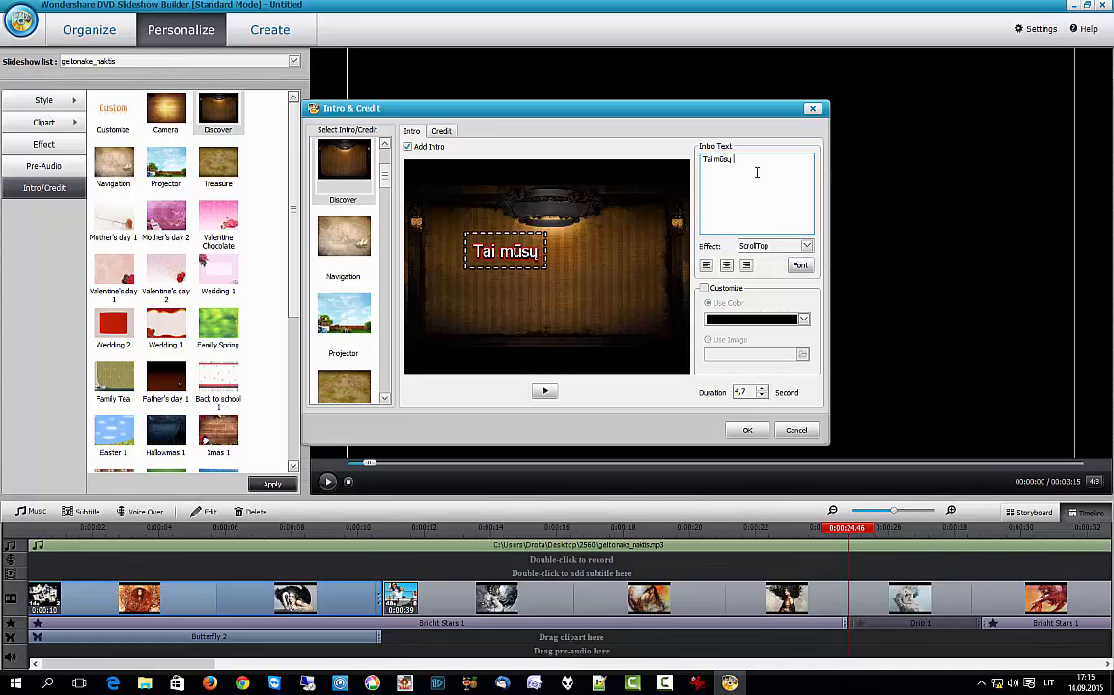
{"action": "type", "text": " pirmasis "}
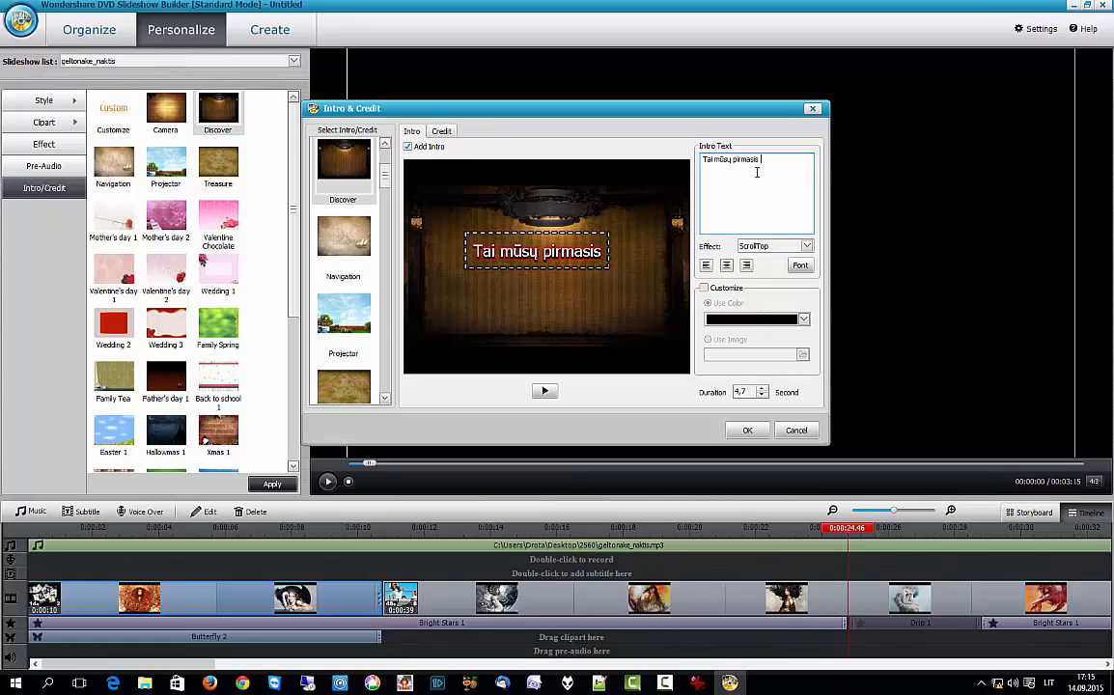
{"action": "type", "text": "š"}
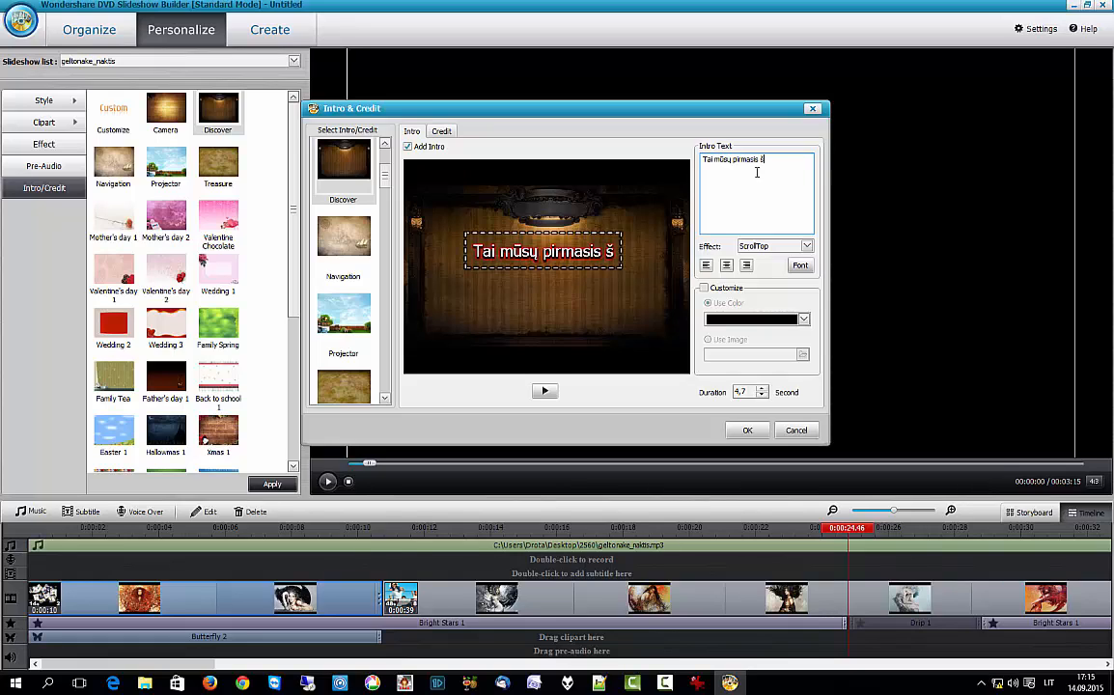
{"action": "type", "text": "edevras"}
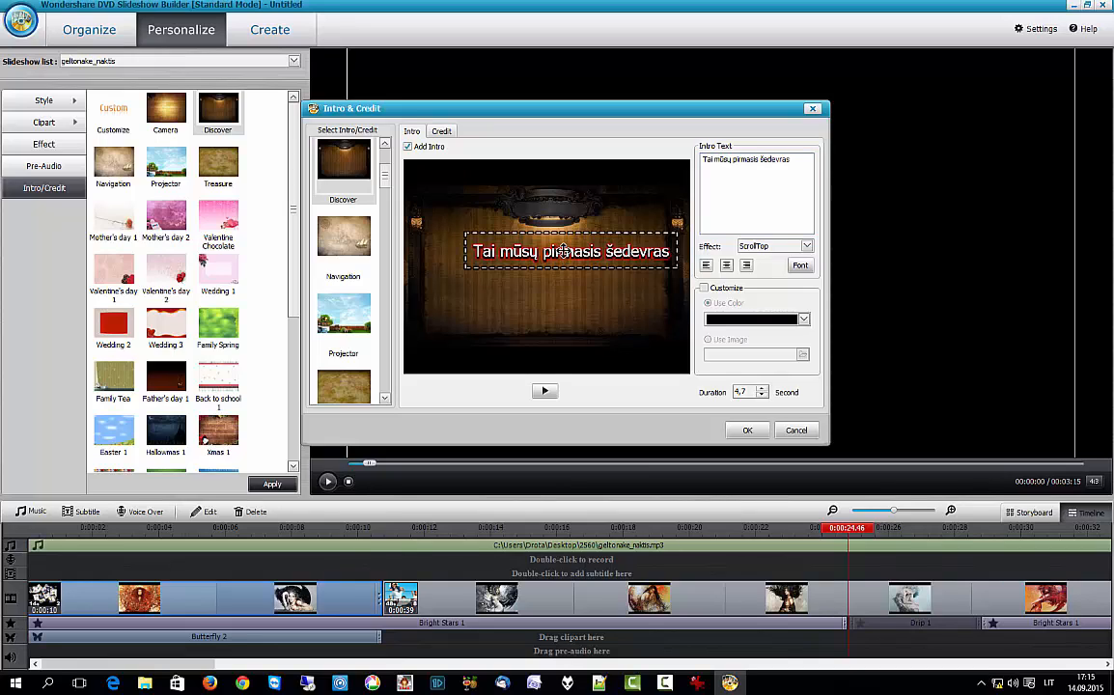
Reposition the intro title so it is centred horizontally on the Discover background, just below the lamp
{"action": "mouse_move", "coordinate": [563, 251]}
{"action": "left_mouse_down"}
{"action": "mouse_move", "coordinate": [554, 243]}
{"action": "mouse_move", "coordinate": [566, 255]}
{"action": "left_mouse_up"}
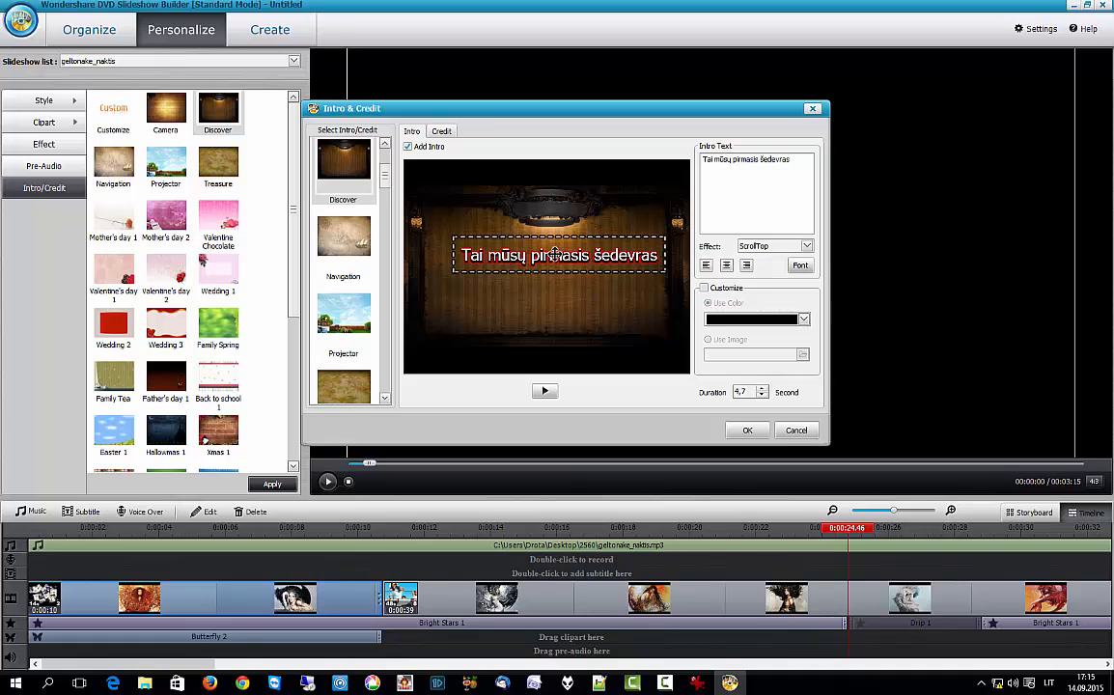
{"action": "left_click_drag", "start_coordinate": [555, 255], "coordinate": [541, 258]}
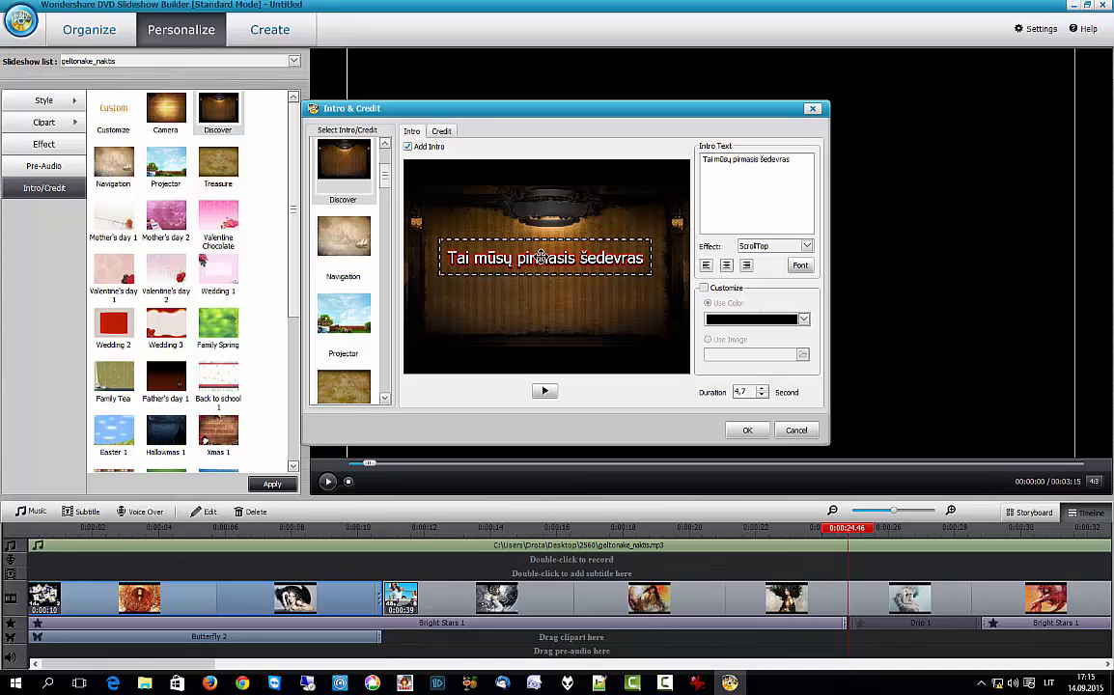
{"action": "mouse_move", "coordinate": [541, 258]}
{"action": "left_mouse_down"}
{"action": "mouse_move", "coordinate": [550, 266]}
{"action": "mouse_move", "coordinate": [544, 255]}
{"action": "left_mouse_up"}
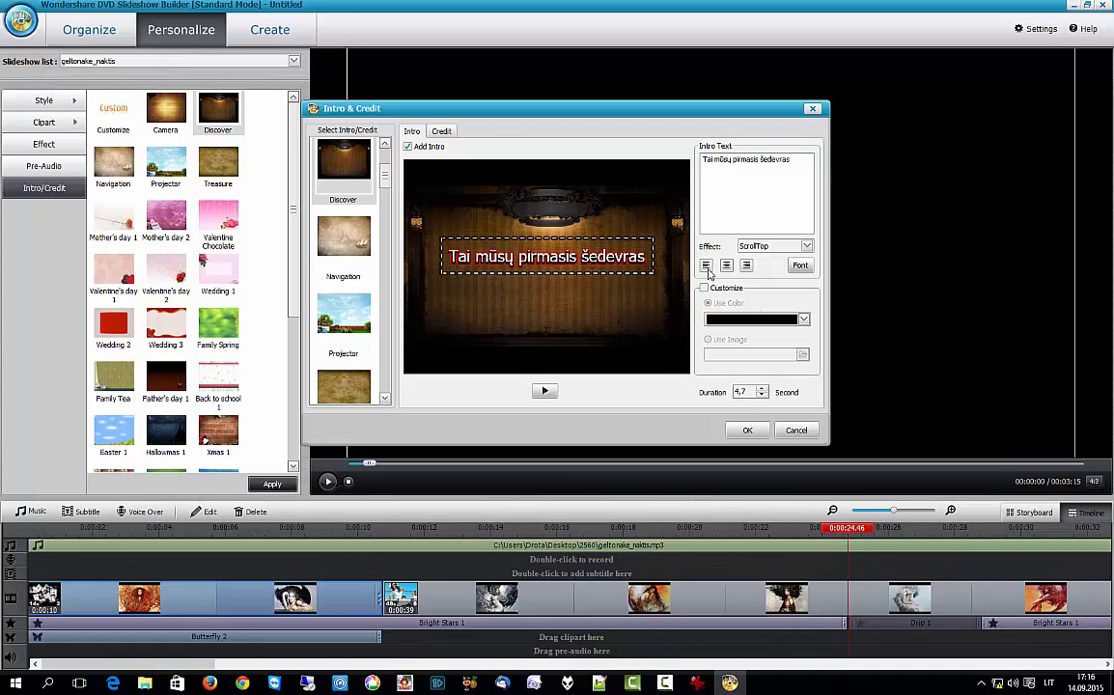
Try the ZoomOut and Wipe Top text effects on the intro title, and settle on RandomRightRotate
{"action": "left_click", "coordinate": [807, 248]}
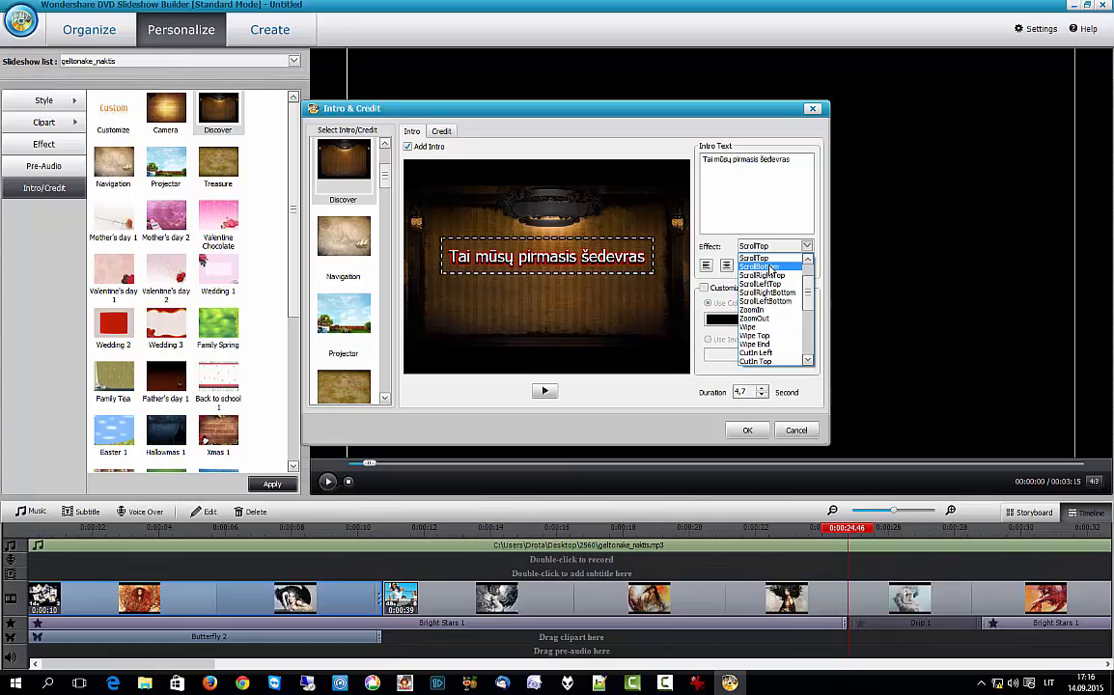
{"action": "left_click", "coordinate": [755, 318]}
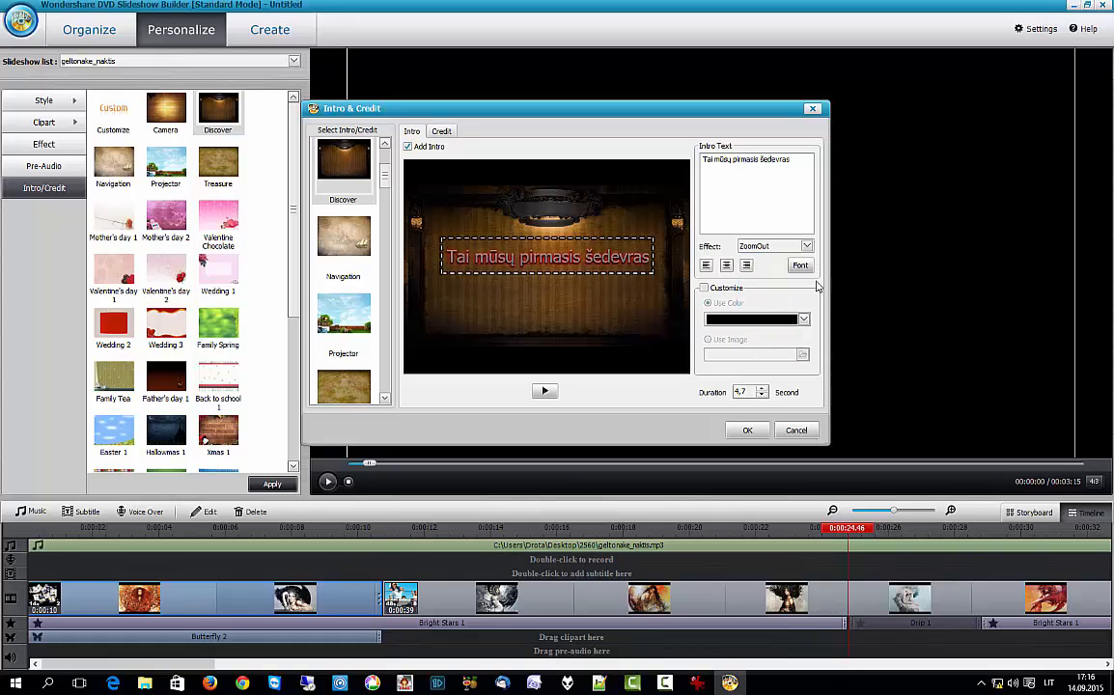
{"action": "left_click", "coordinate": [772, 246]}
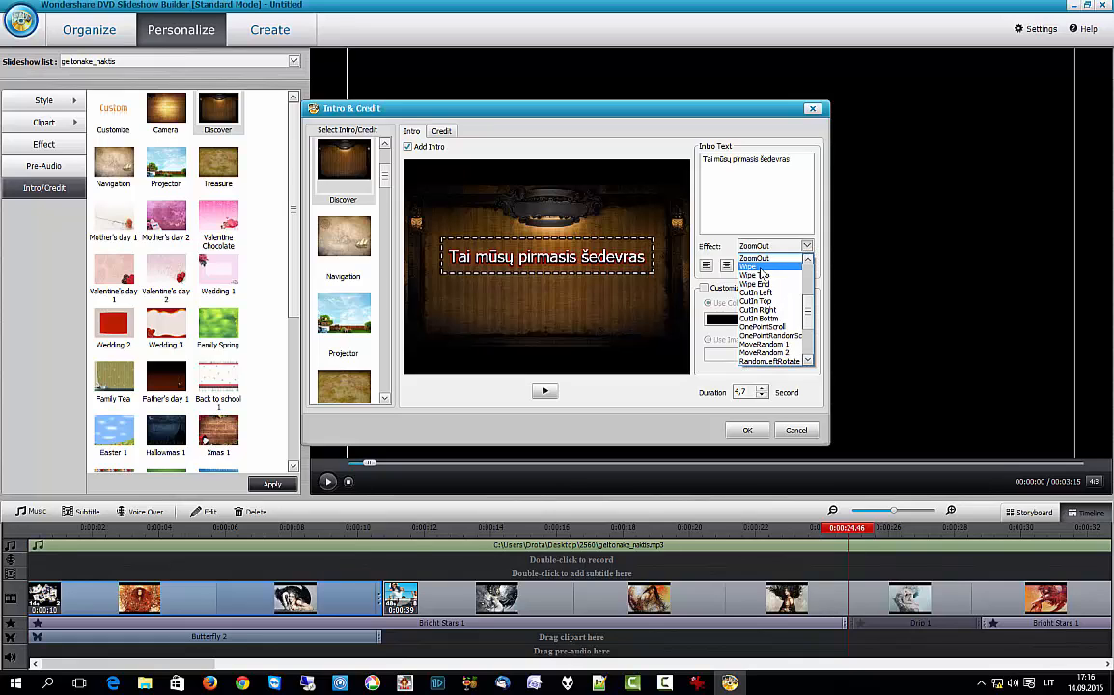
{"action": "left_click", "coordinate": [759, 276]}
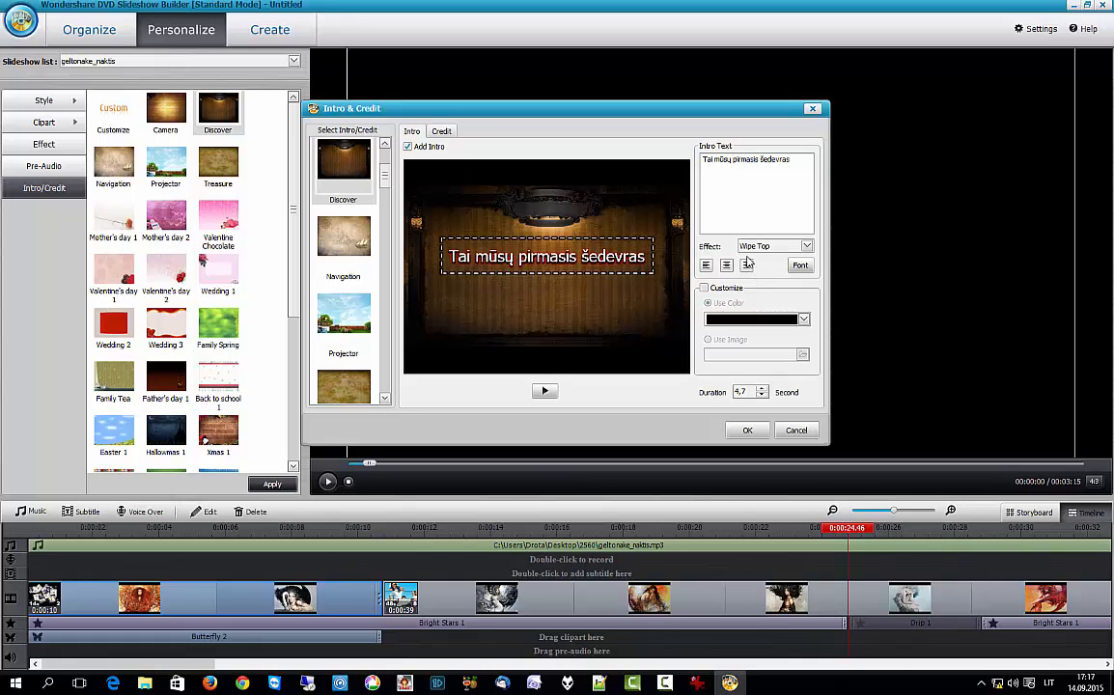
{"action": "left_click", "coordinate": [807, 247]}
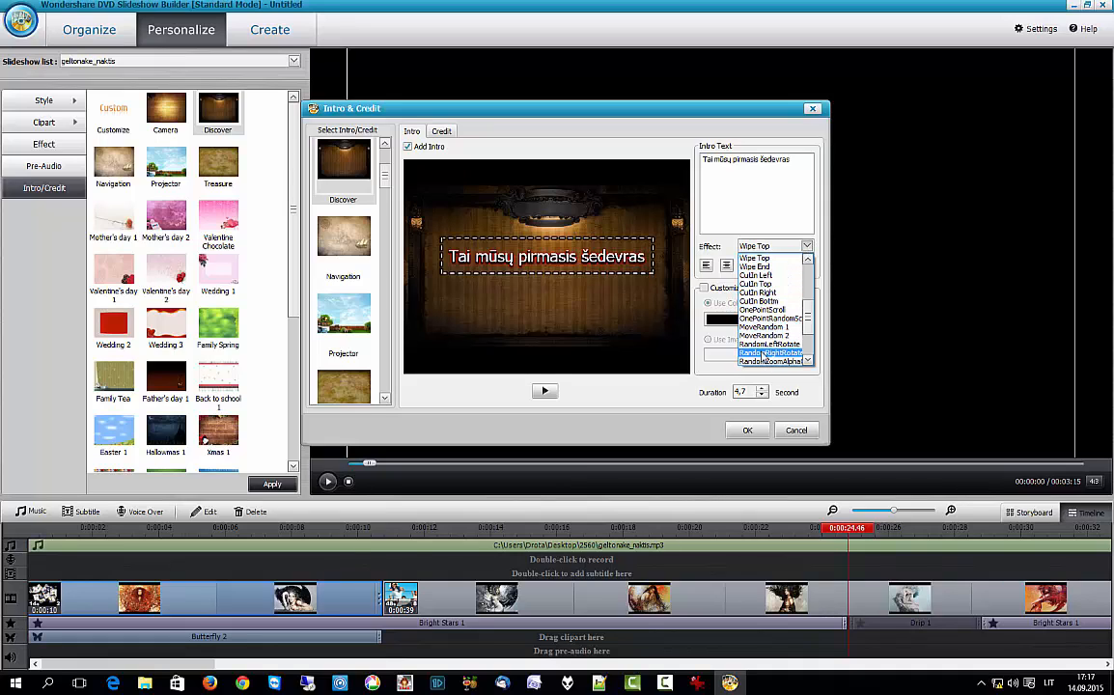
{"action": "left_click", "coordinate": [763, 355]}
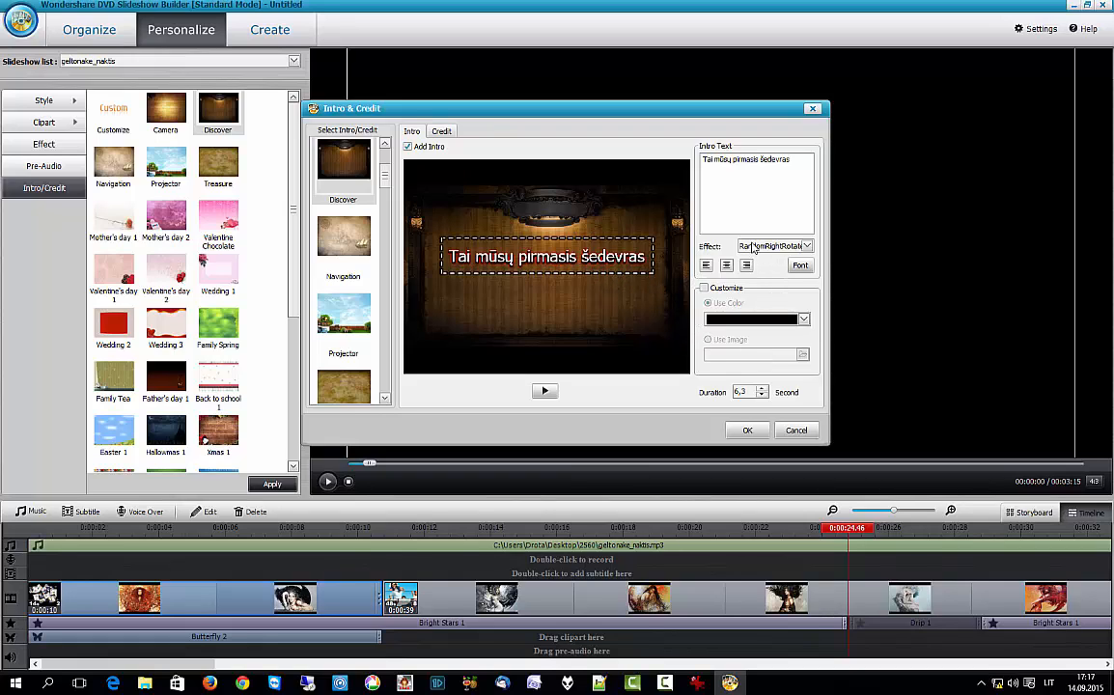
Keep the Discover background instead of a custom colour, preview the intro's text animation and apply the intro
{"action": "left_click", "coordinate": [704, 289]}
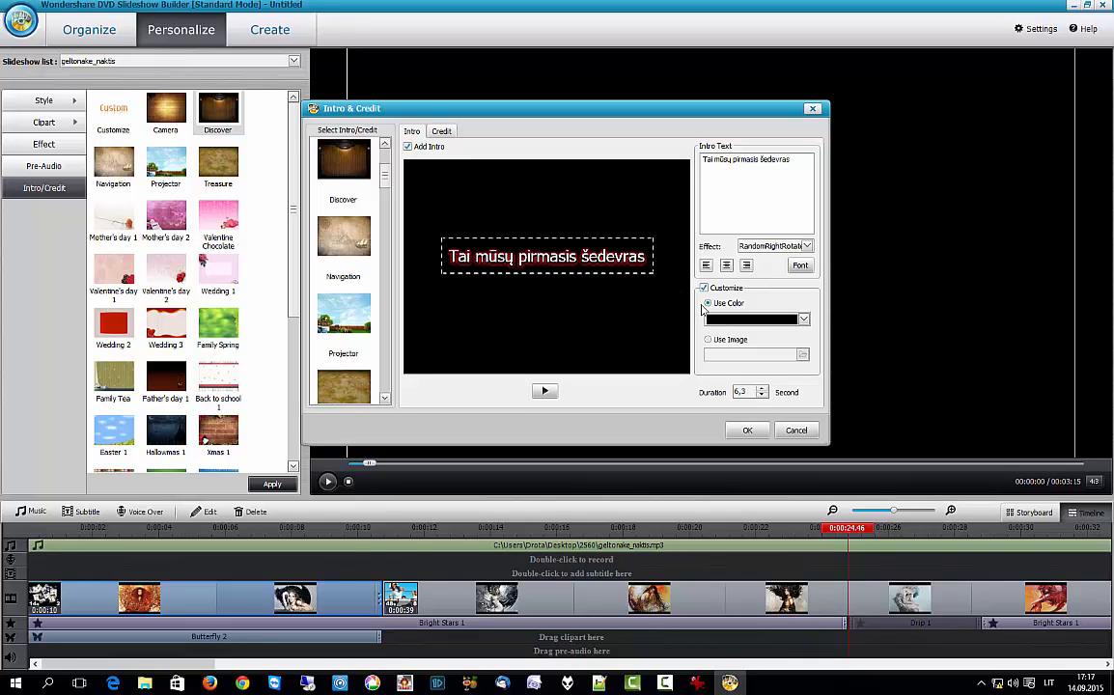
{"action": "left_click", "coordinate": [704, 289]}
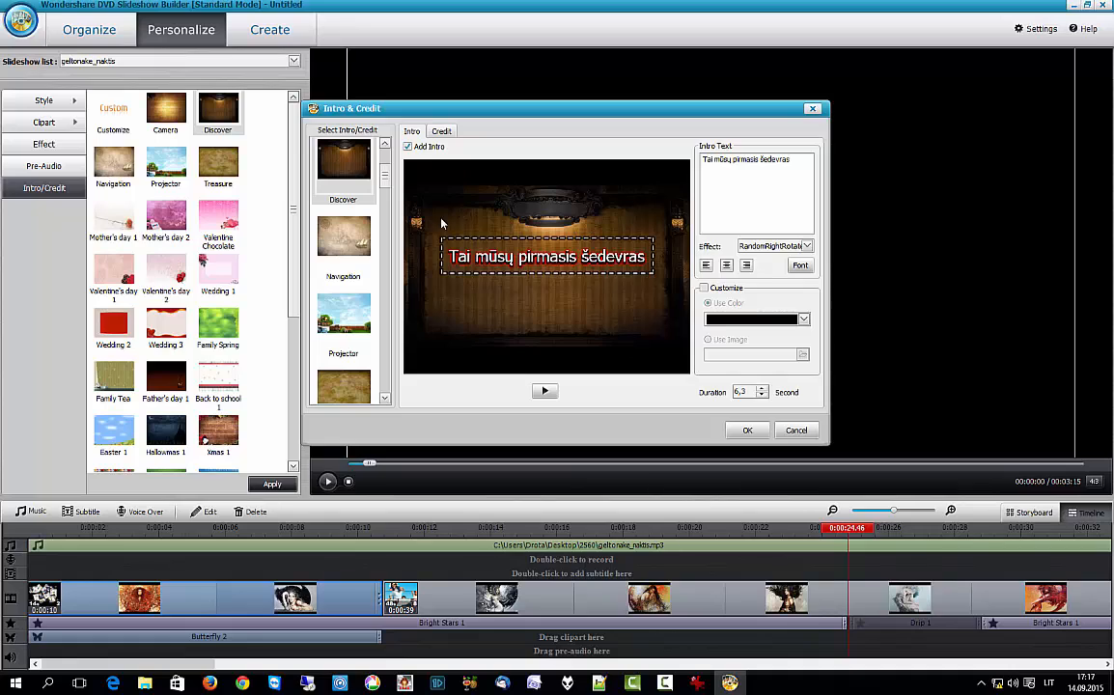
{"action": "left_click", "coordinate": [545, 392]}
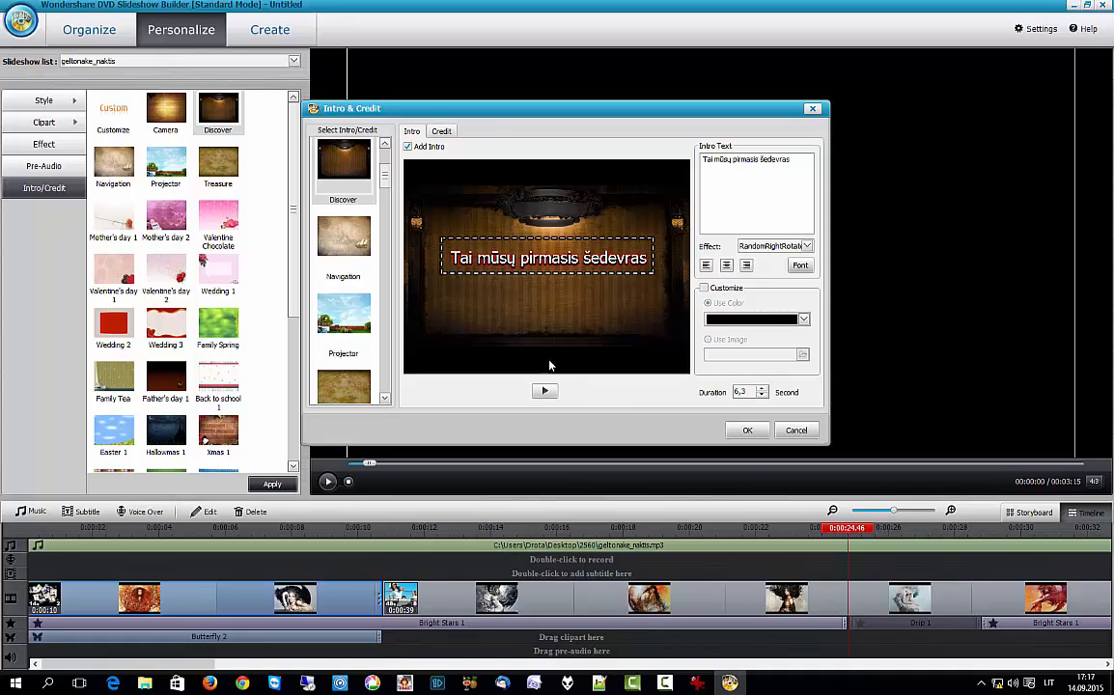
{"action": "left_click", "coordinate": [757, 433]}
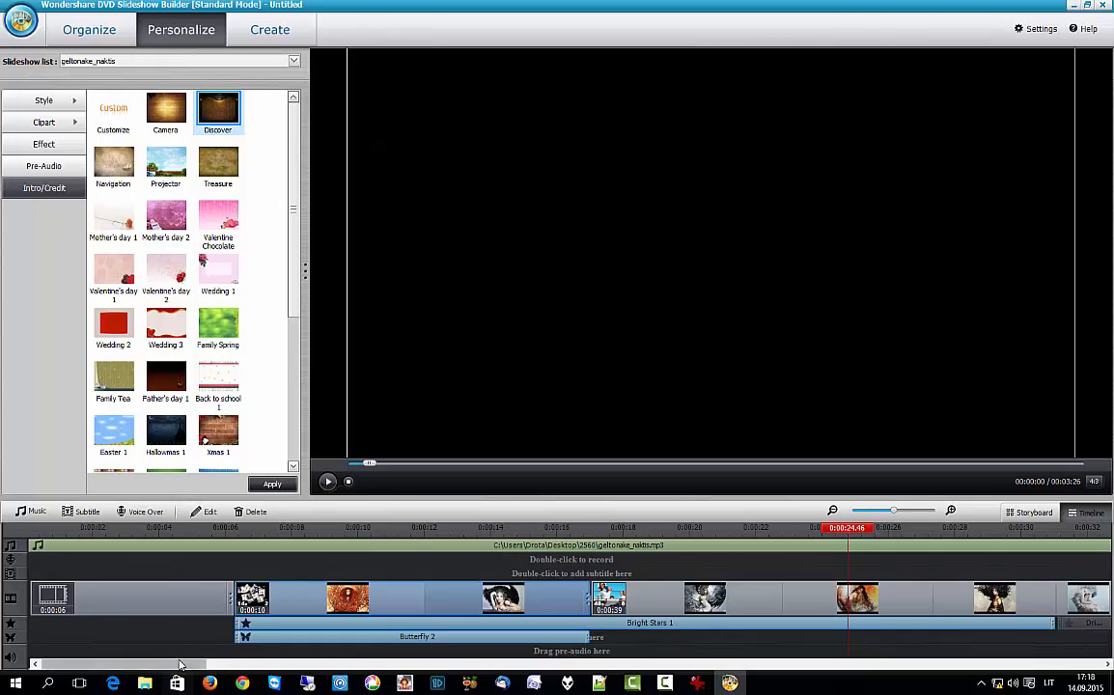
Shorten the slide group just before the 15-second style group so that it ends at about 0:01:13
{"action": "left_click_drag", "start_coordinate": [177, 666], "coordinate": [1076, 666]}
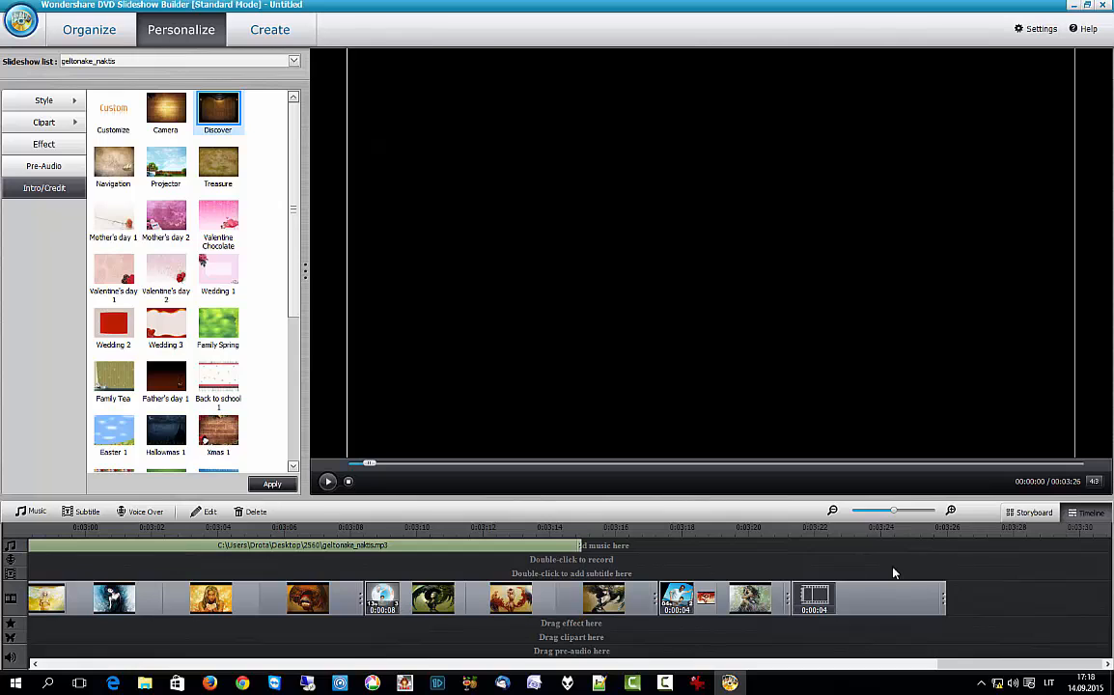
{"action": "left_click_drag", "start_coordinate": [984, 668], "coordinate": [346, 688]}
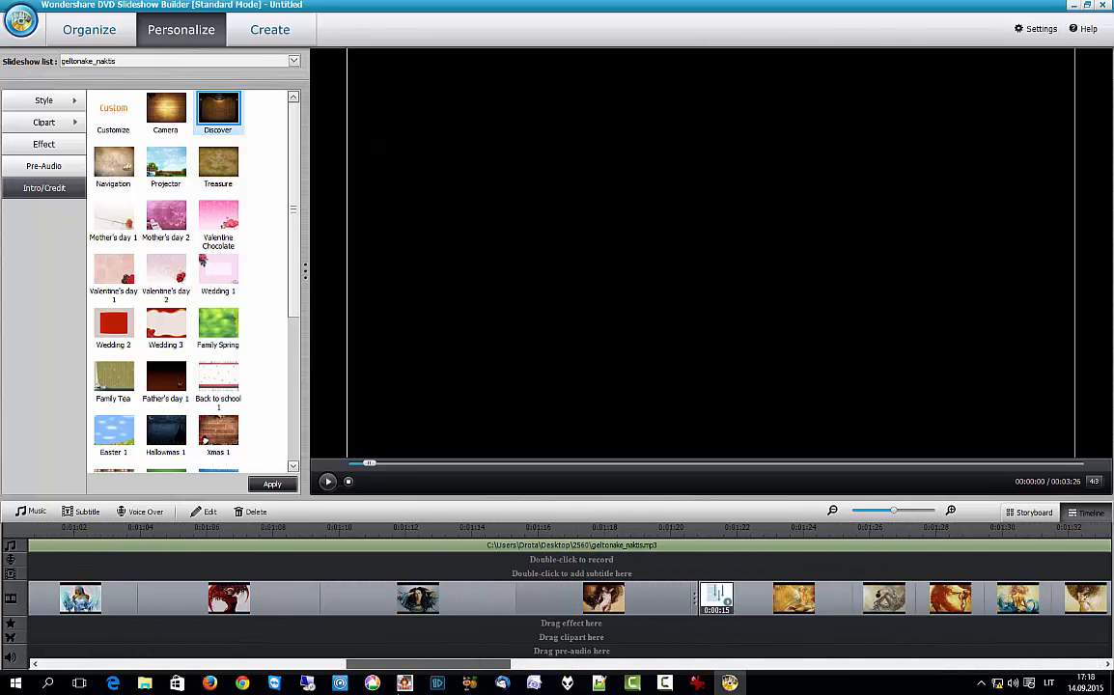
{"action": "left_click", "coordinate": [683, 600]}
{"action": "left_click_drag", "start_coordinate": [682, 599], "coordinate": [439, 611]}
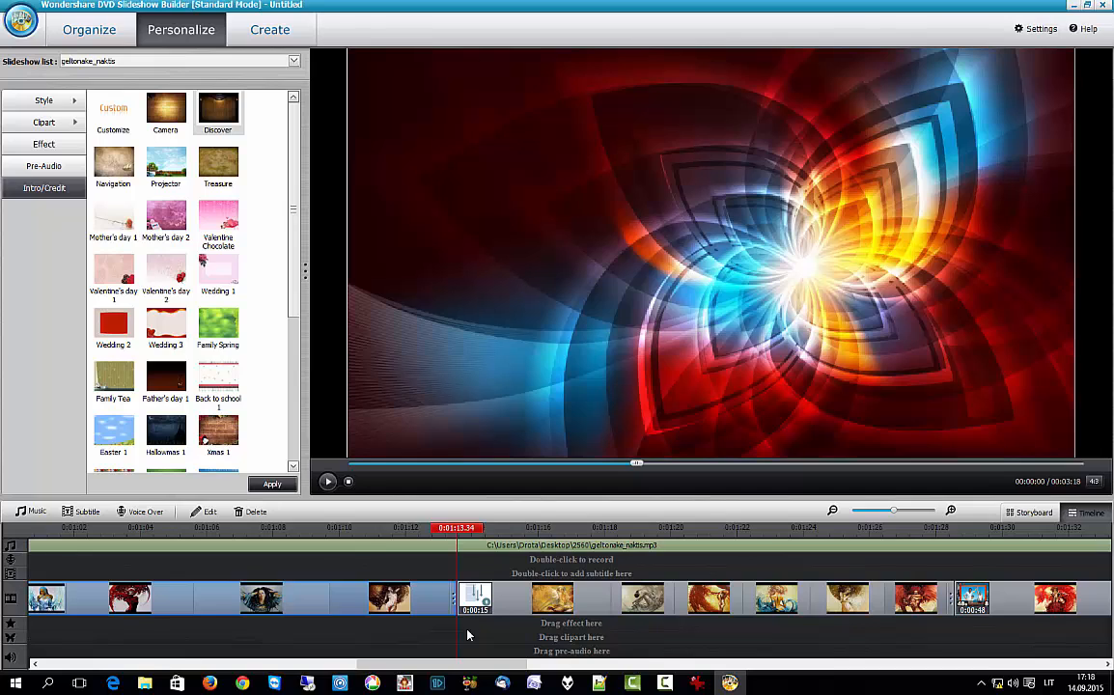
Open the closing credit for editing and replace its default text with "2015 metai" and "Mūsų šedevro pabaiga" on two lines
{"action": "left_click_drag", "start_coordinate": [484, 668], "coordinate": [1107, 666]}
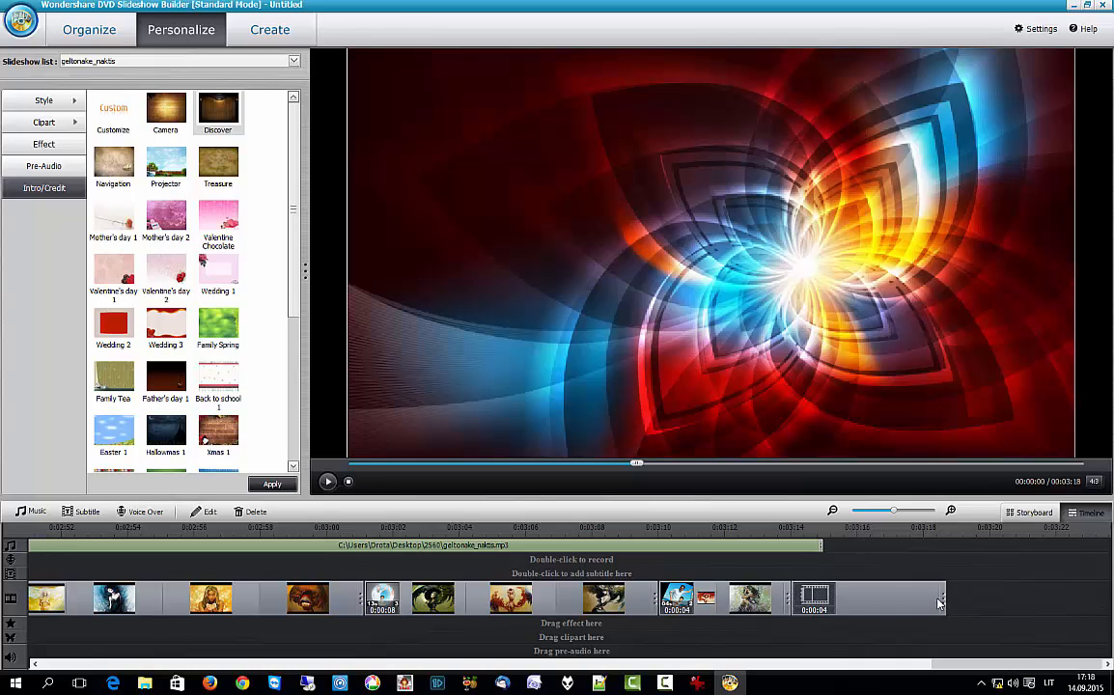
{"action": "right_click", "coordinate": [831, 601]}
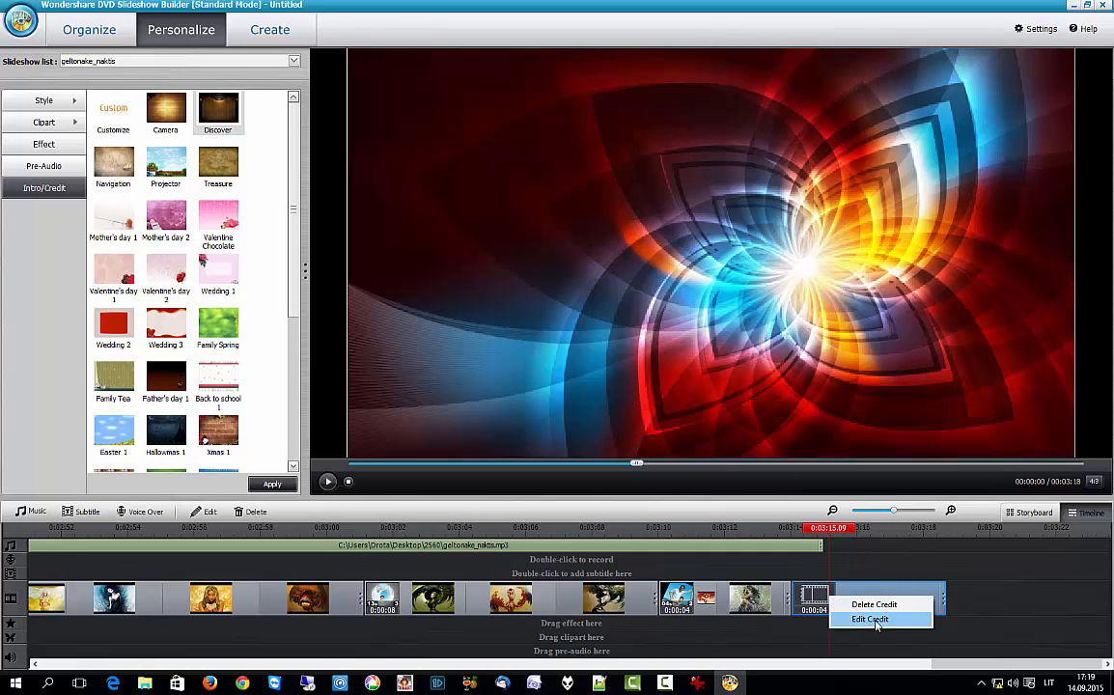
{"action": "left_click", "coordinate": [872, 619]}
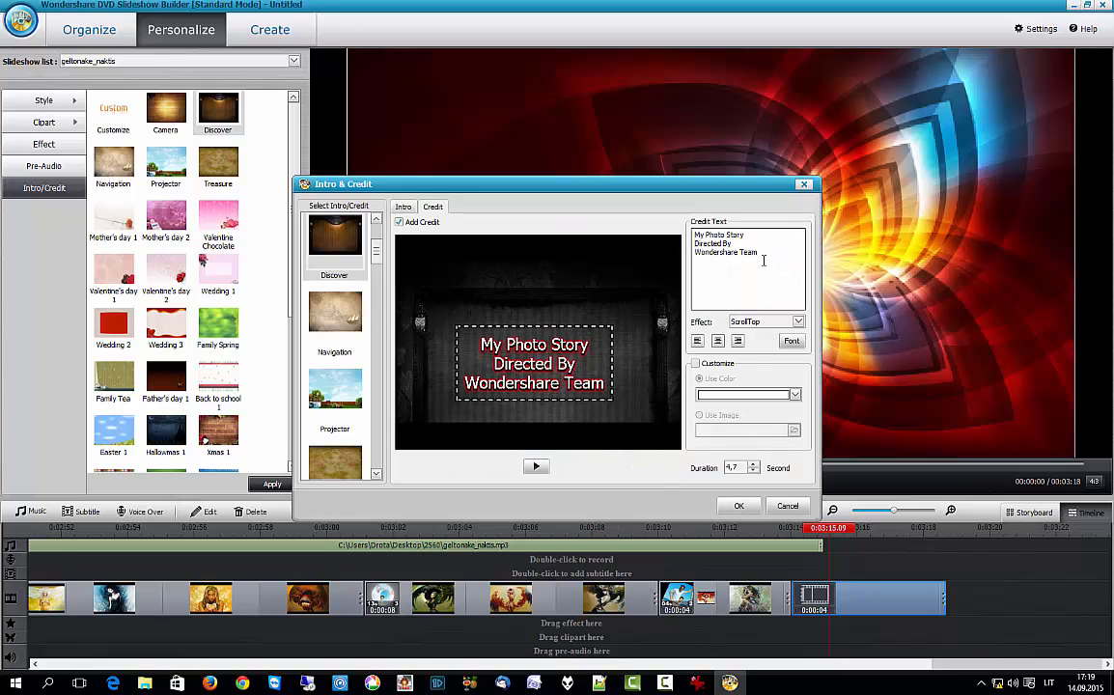
{"action": "left_click_drag", "start_coordinate": [765, 252], "coordinate": [693, 235]}
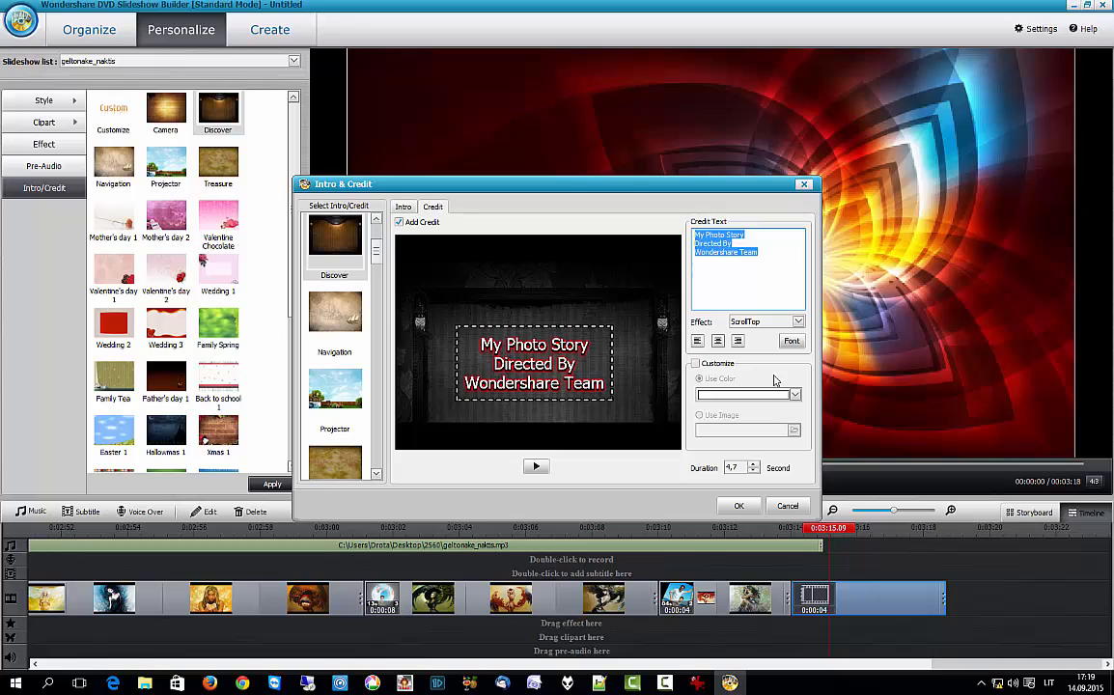
{"action": "type", "text": "2015"}
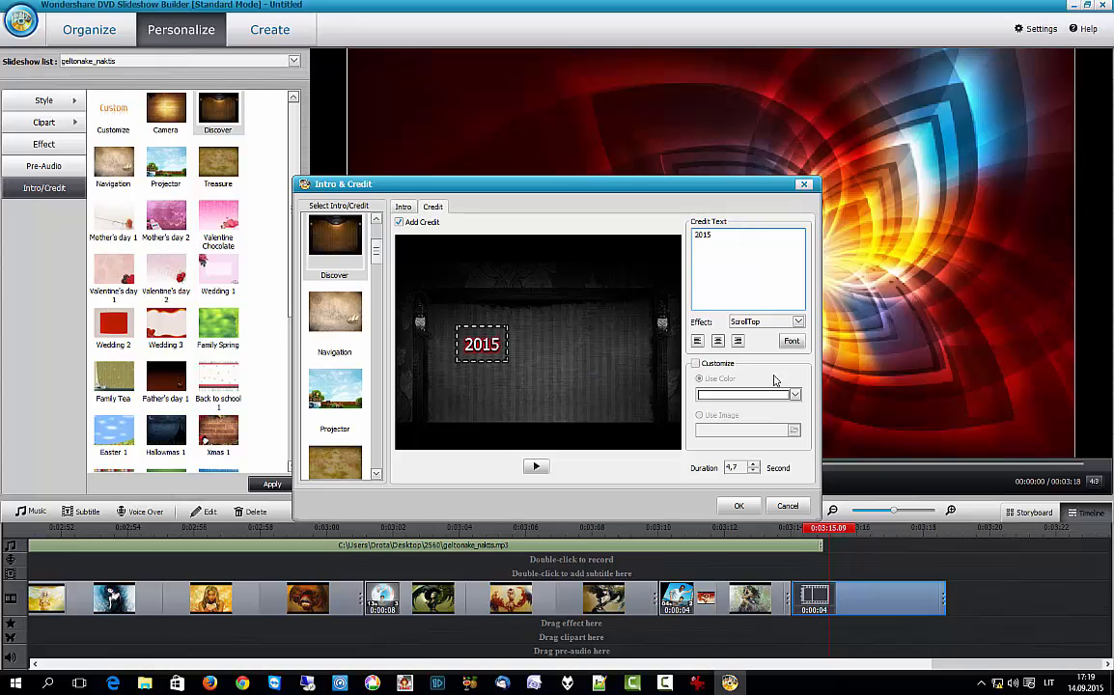
{"action": "type", "text": " metai"}
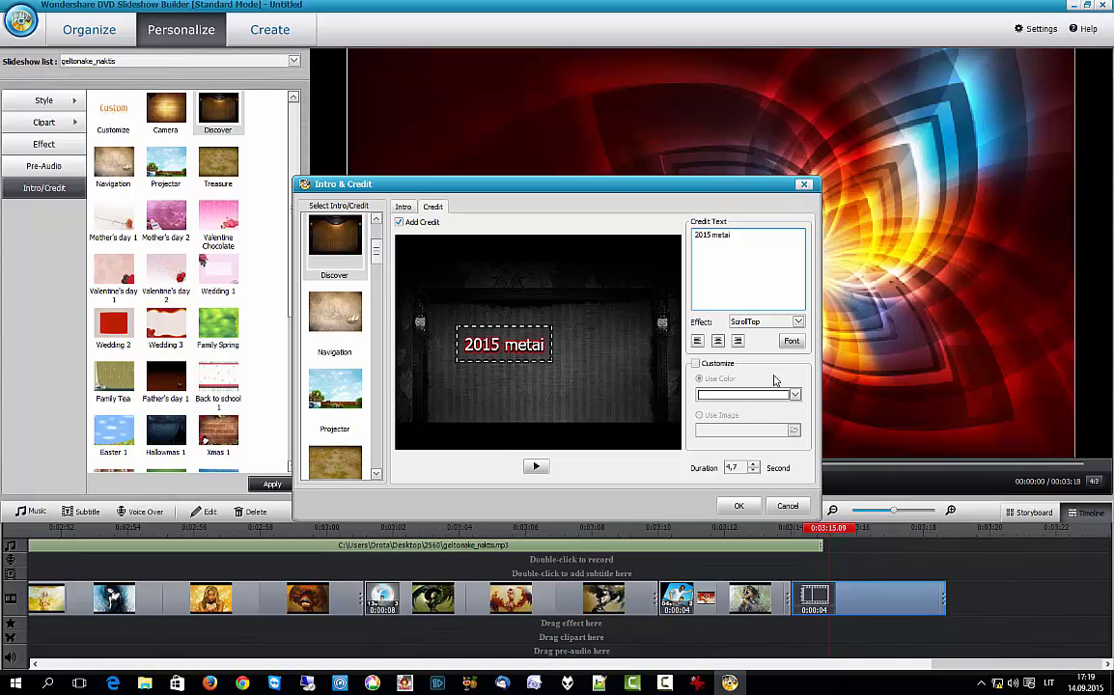
{"action": "key", "text": "Return"}
{"action": "type", "text": "M"}
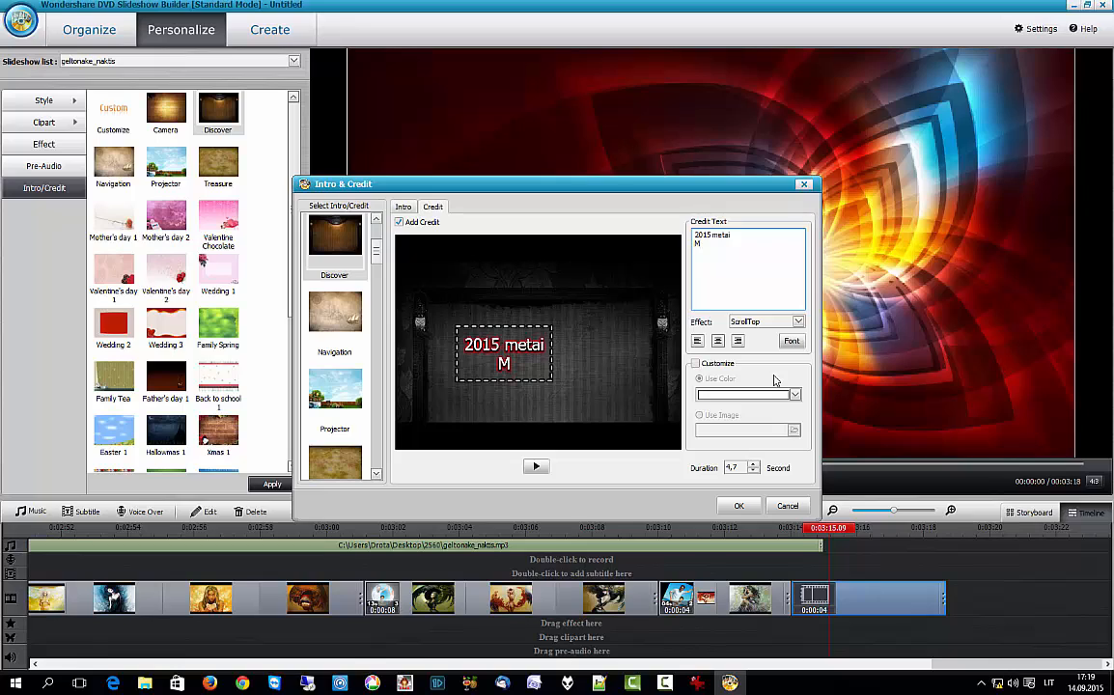
{"action": "type", "text": "ūsų šedevr"}
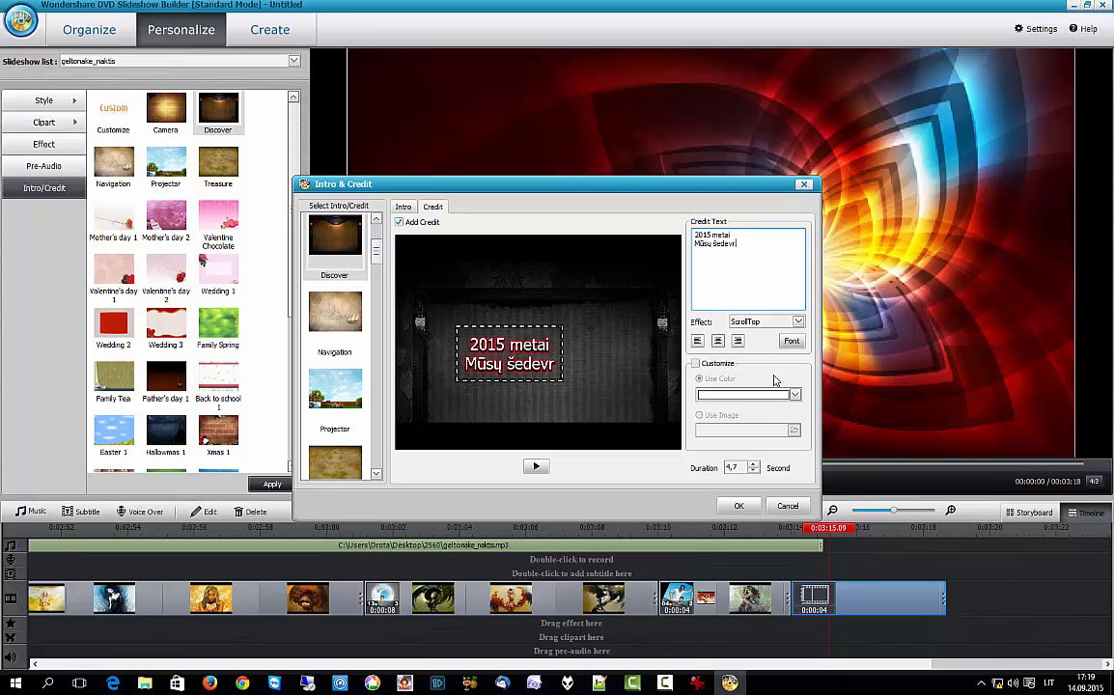
{"action": "type", "text": "o pa"}
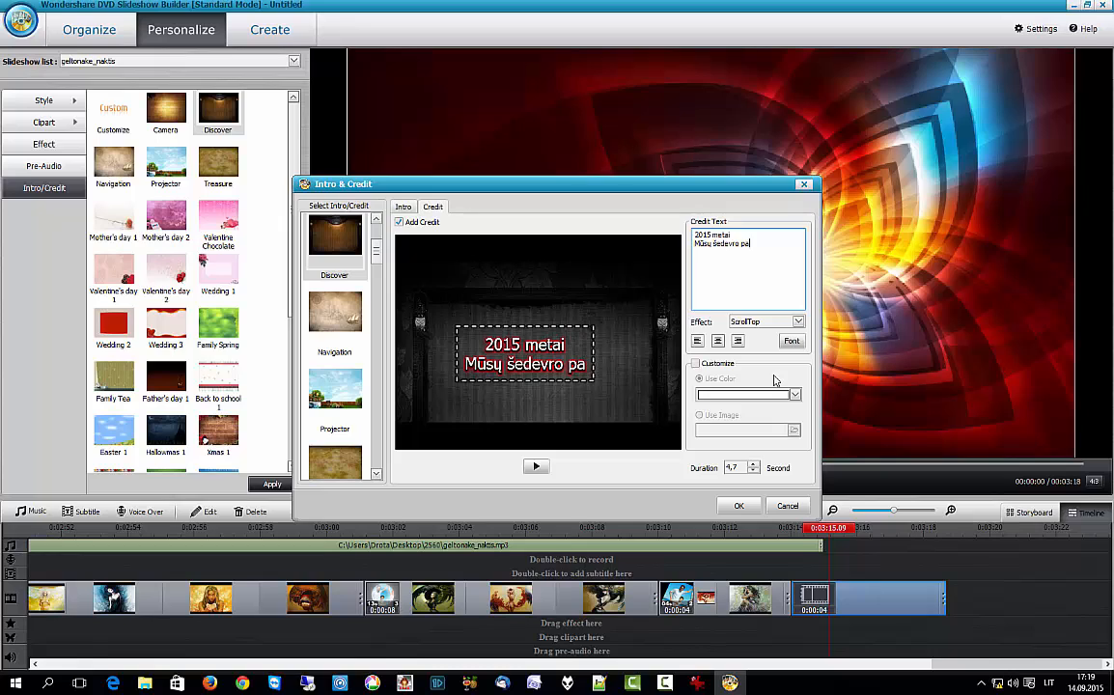
{"action": "type", "text": "baiga"}
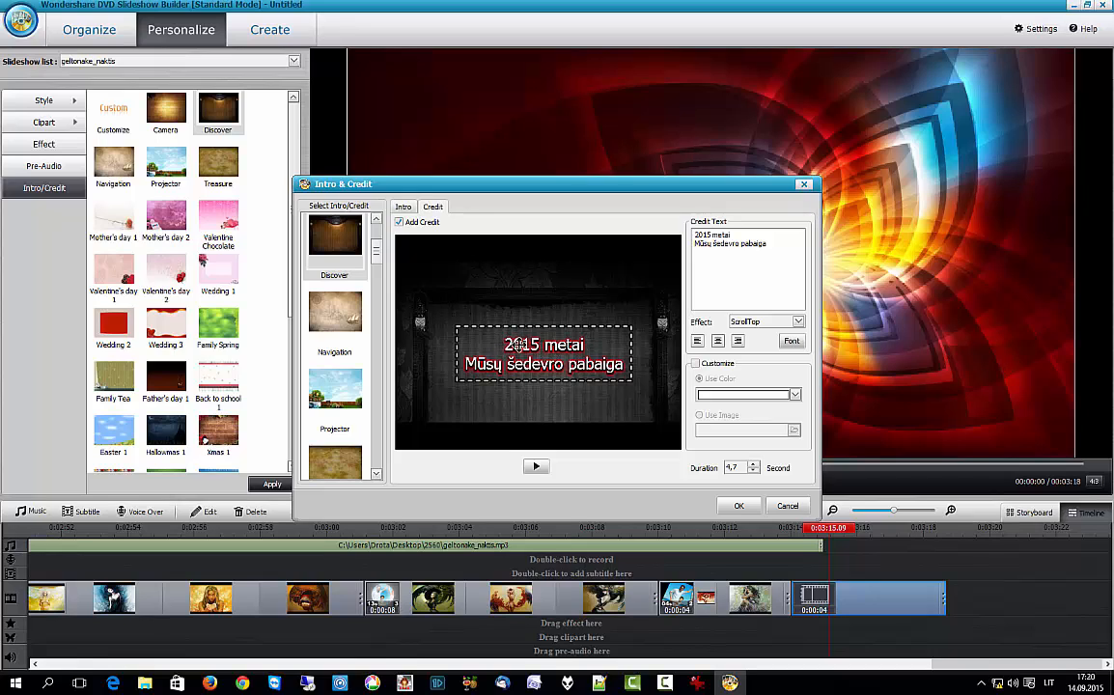
Try left and right alignment on the credit text and restore the centred alignment
{"action": "left_click", "coordinate": [697, 340]}
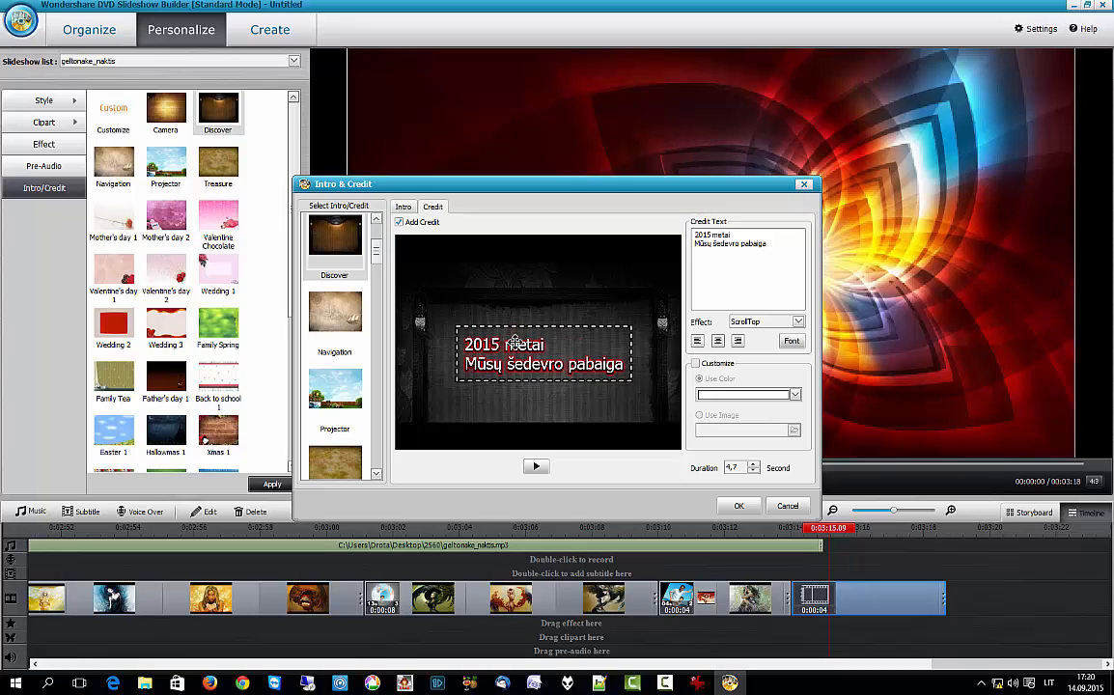
{"action": "left_click", "coordinate": [737, 341]}
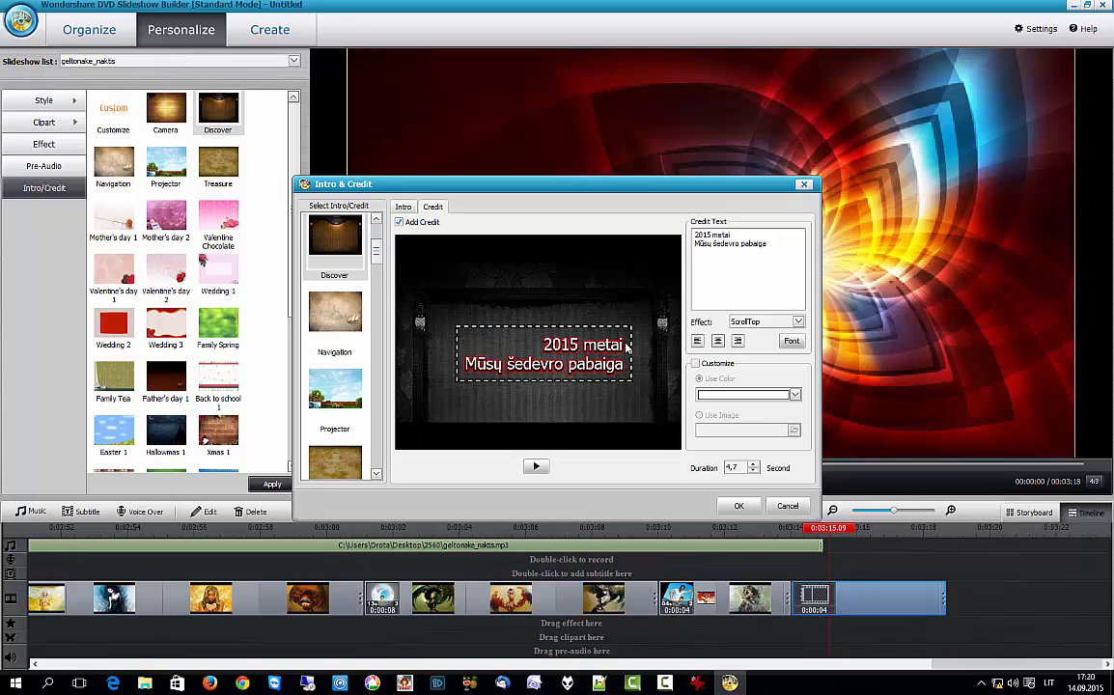
{"action": "left_click", "coordinate": [717, 342]}
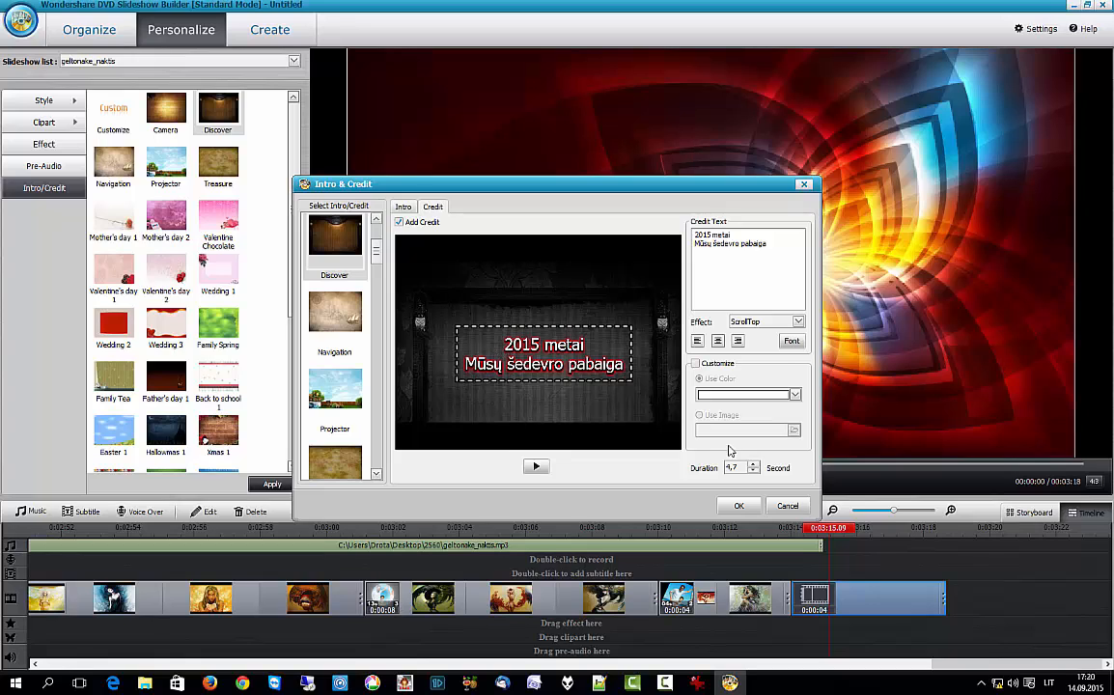
Set the credit text effect to CutIn Left and apply the credit settings
{"action": "left_click", "coordinate": [798, 322]}
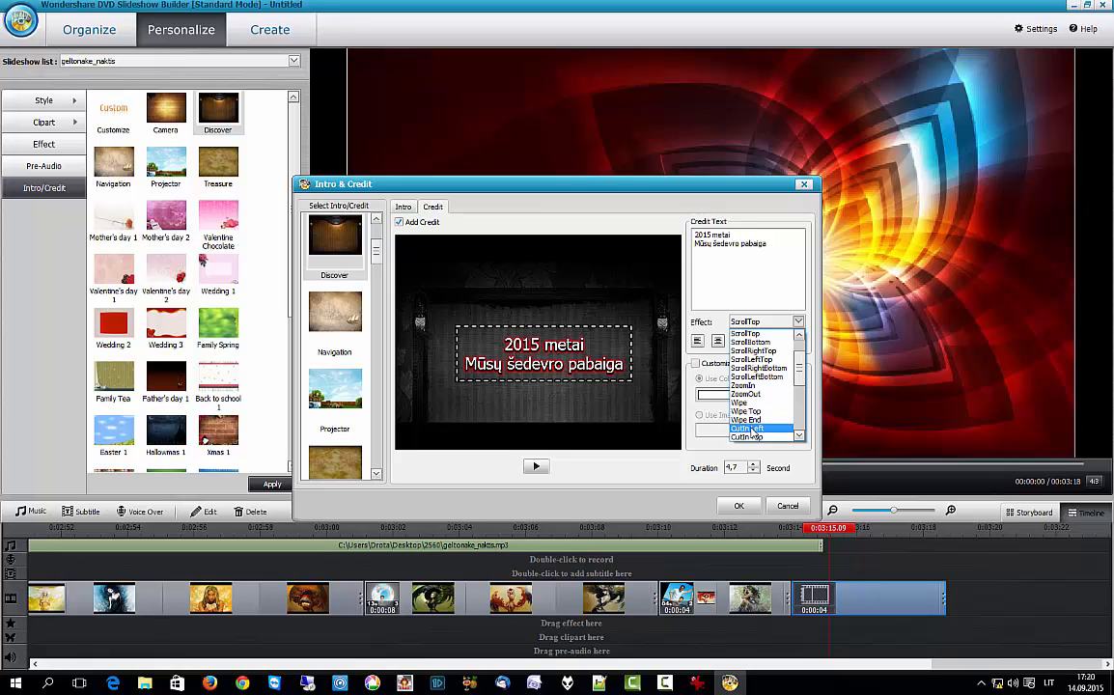
{"action": "left_click", "coordinate": [752, 429]}
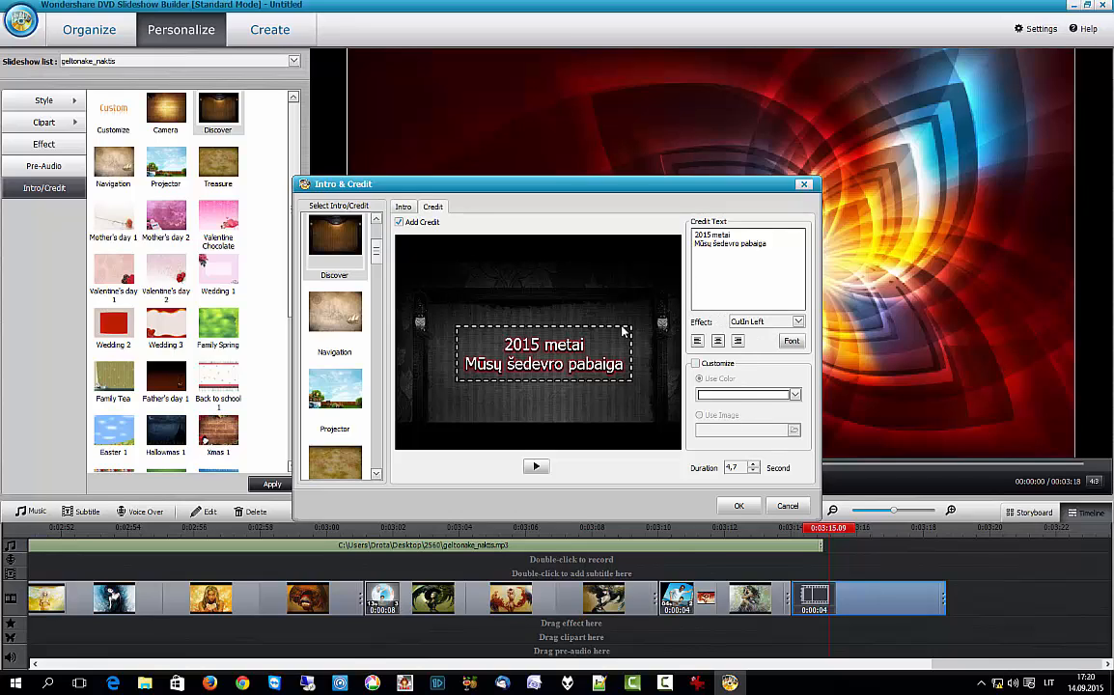
{"action": "left_click", "coordinate": [739, 507]}
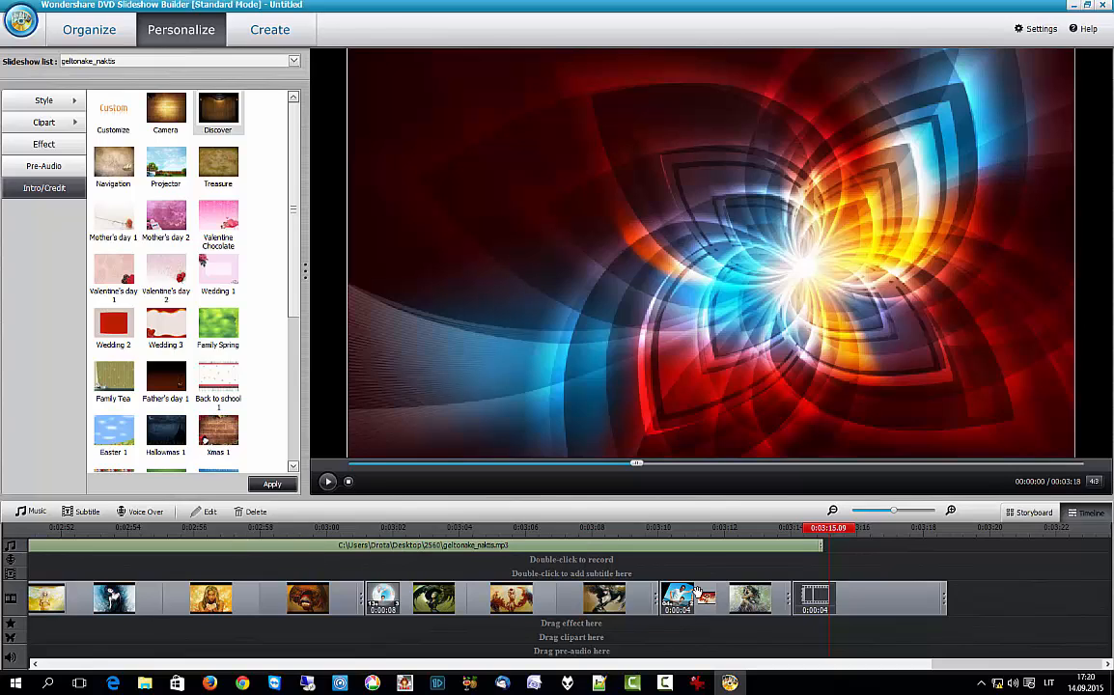
Preview the end of the slideshow with its credit, starting from about 0:03:09
{"action": "left_click_drag", "start_coordinate": [824, 532], "coordinate": [655, 558]}
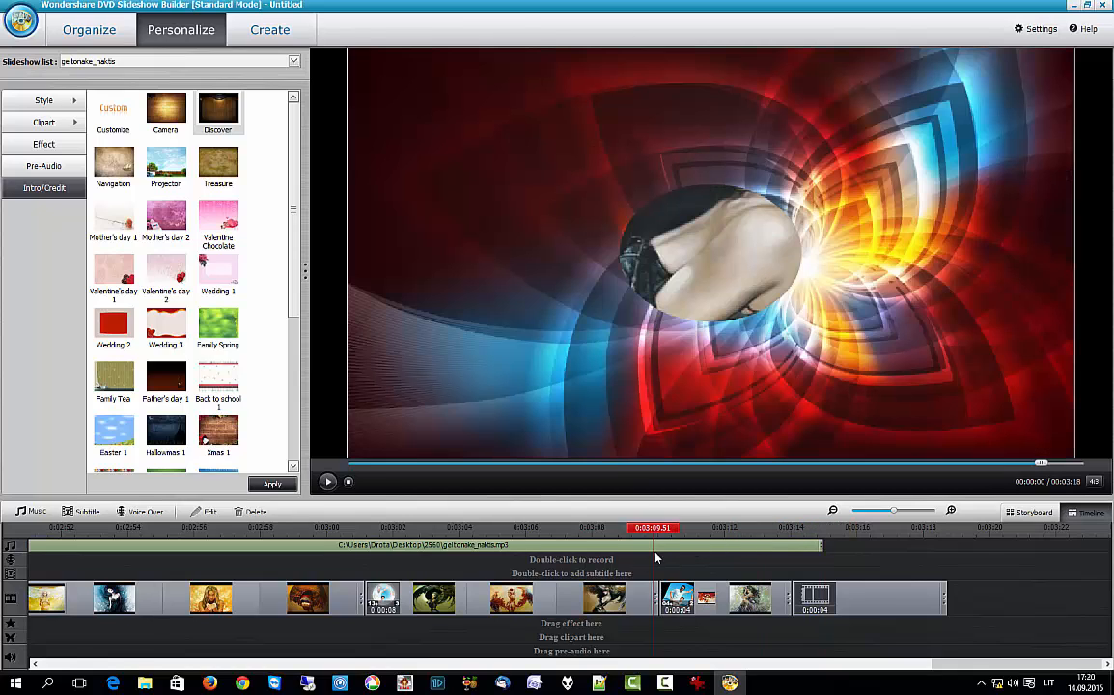
{"action": "left_click", "coordinate": [328, 482]}
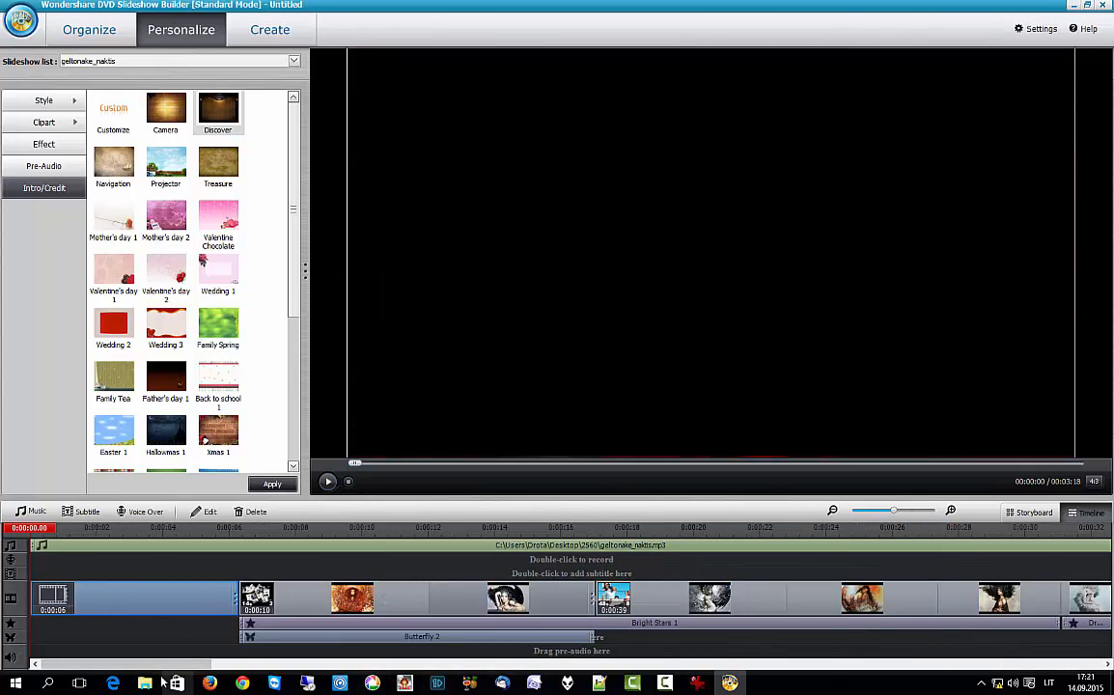
Shorten the slide group before the final 8-second group slightly, and shorten an earlier group so that it ends at about 0:02:11
{"action": "left_click_drag", "start_coordinate": [159, 668], "coordinate": [1092, 681]}
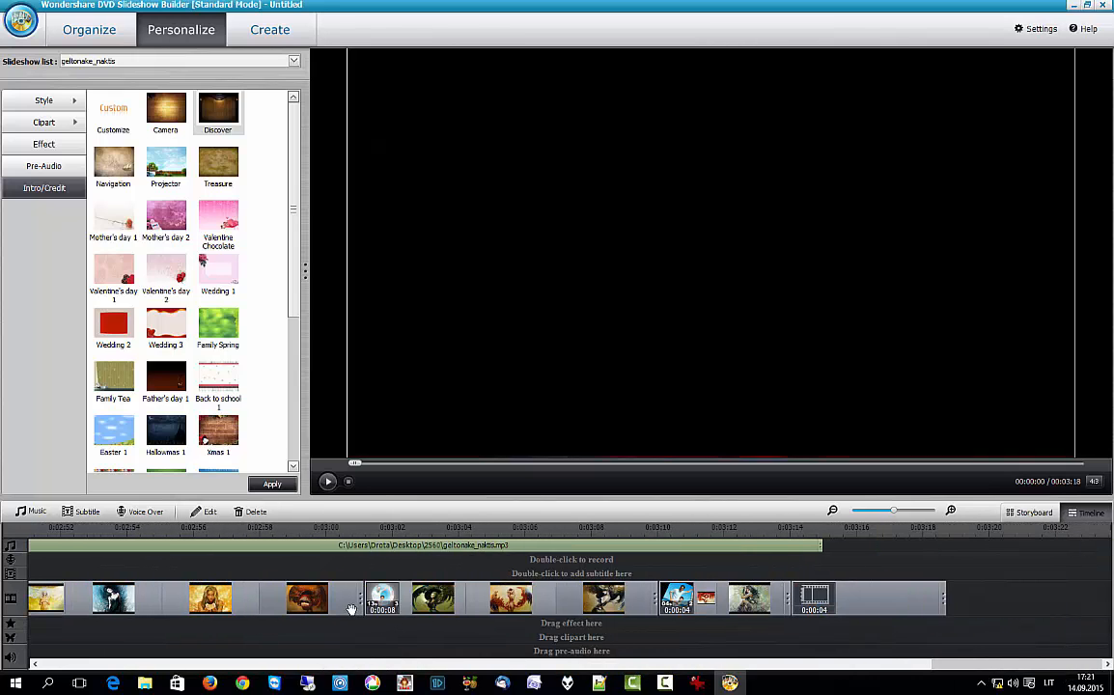
{"action": "left_click_drag", "start_coordinate": [360, 600], "coordinate": [318, 600]}
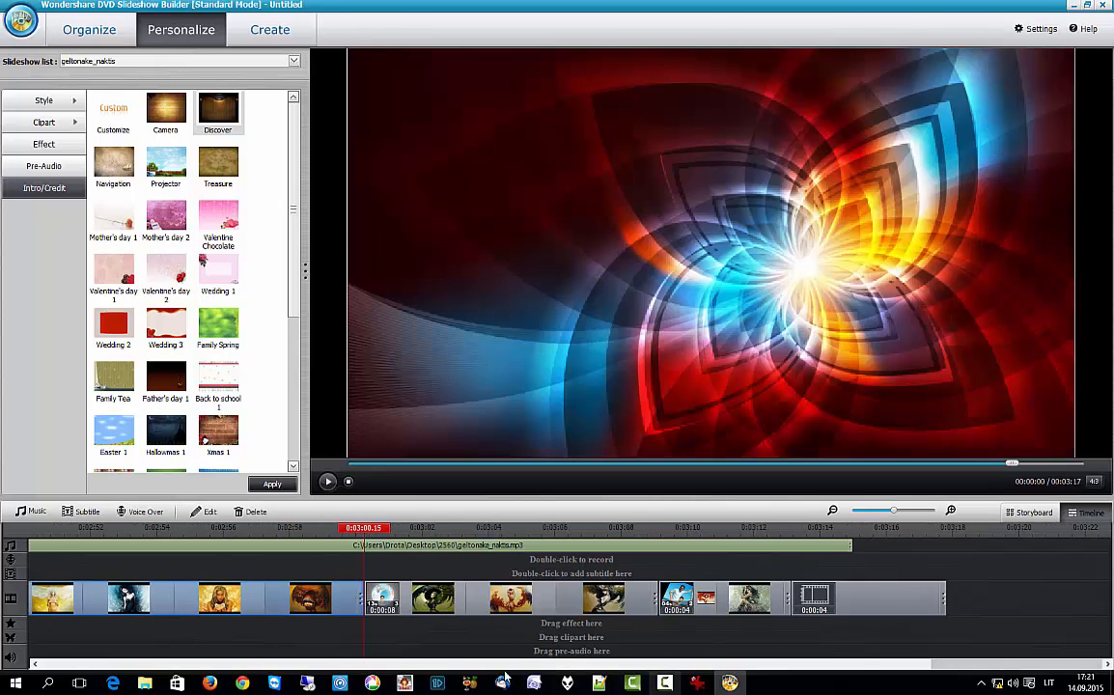
{"action": "left_click_drag", "start_coordinate": [989, 666], "coordinate": [707, 675]}
{"action": "left_click_drag", "start_coordinate": [616, 601], "coordinate": [461, 603]}
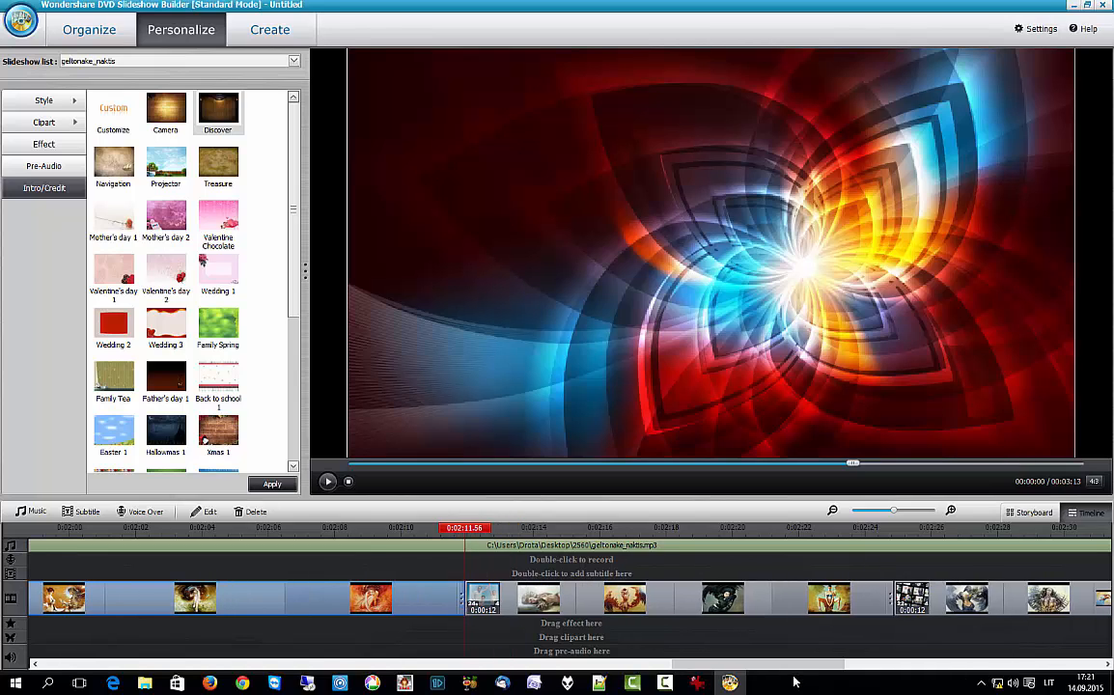
{"action": "left_click_drag", "start_coordinate": [786, 666], "coordinate": [1071, 651]}
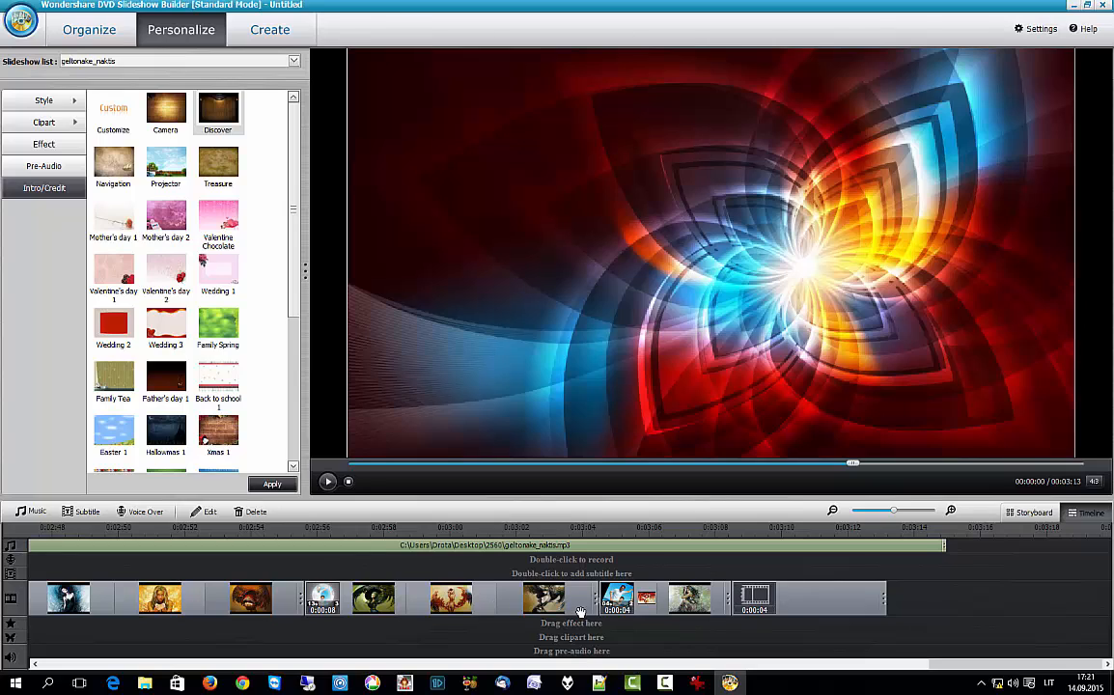
Lengthen the slide group before the 8-second group to end at about 0:02:56, and the last slide group to about 0:03:10
{"action": "left_click_drag", "start_coordinate": [299, 602], "coordinate": [334, 601]}
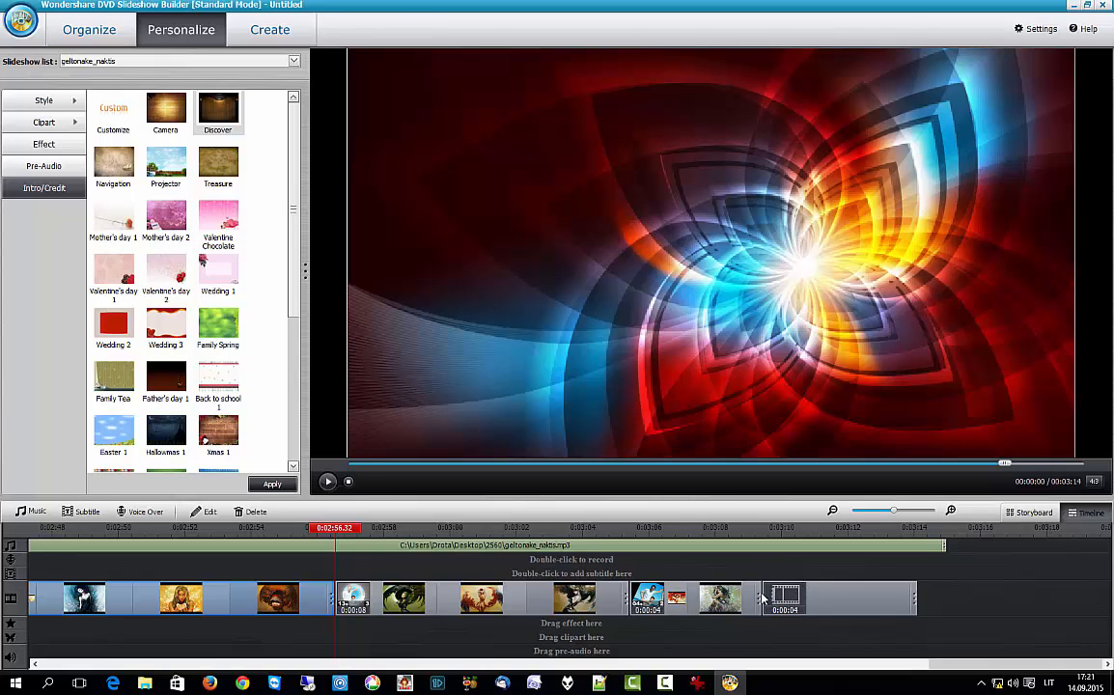
{"action": "left_click_drag", "start_coordinate": [762, 595], "coordinate": [789, 587]}
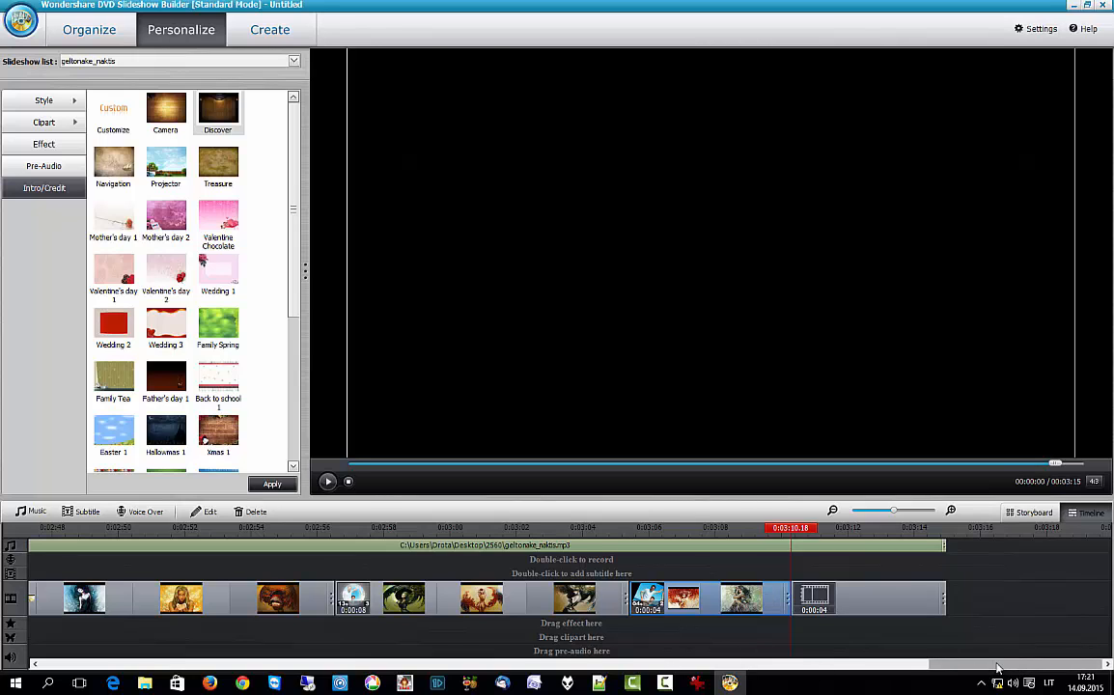
Preview the beginning of the slideshow from 0:00:00, through the intro and into the first slides, and stop playback
{"action": "left_click_drag", "start_coordinate": [998, 668], "coordinate": [81, 670]}
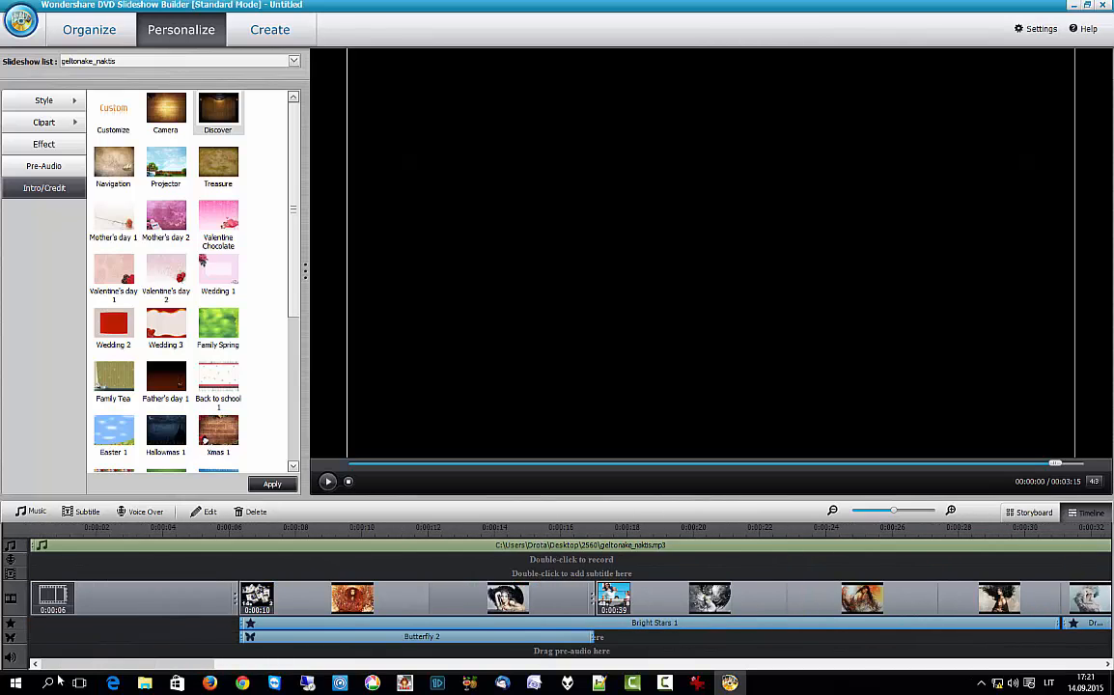
{"action": "left_click", "coordinate": [32, 575]}
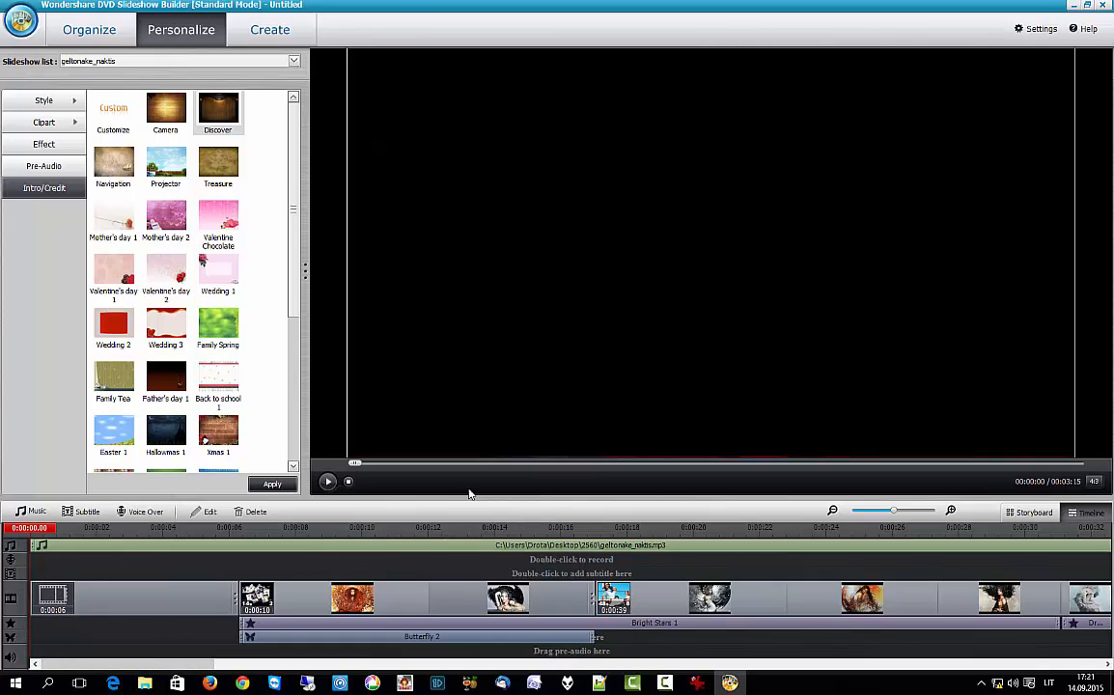
{"action": "left_click", "coordinate": [328, 484]}
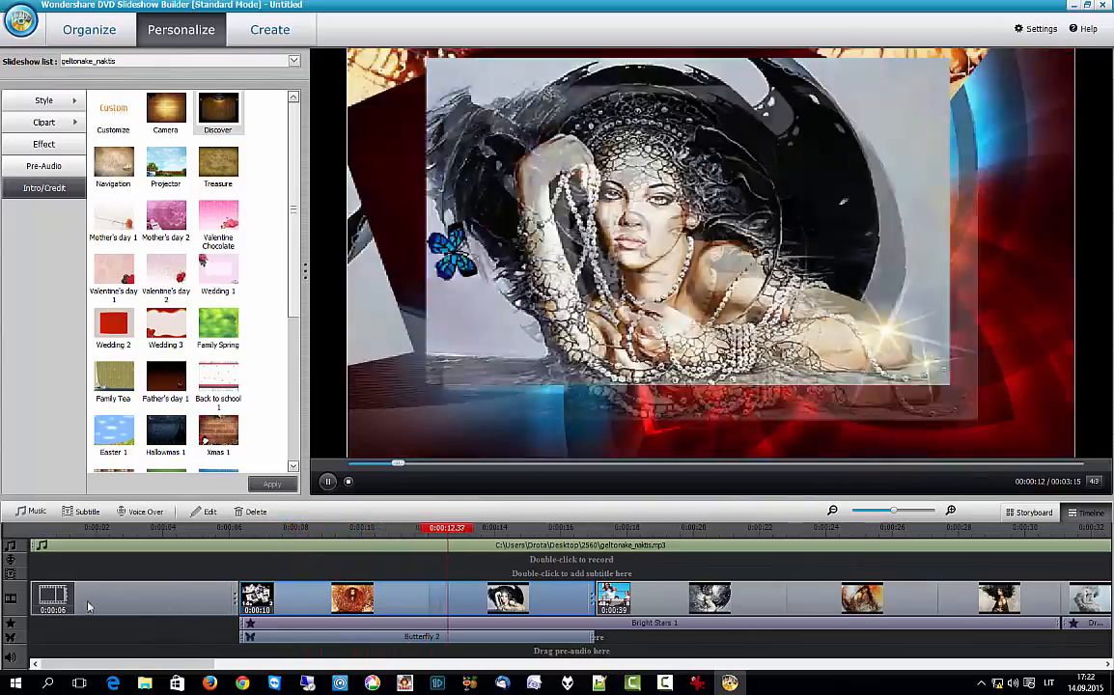
{"action": "left_click", "coordinate": [347, 481]}
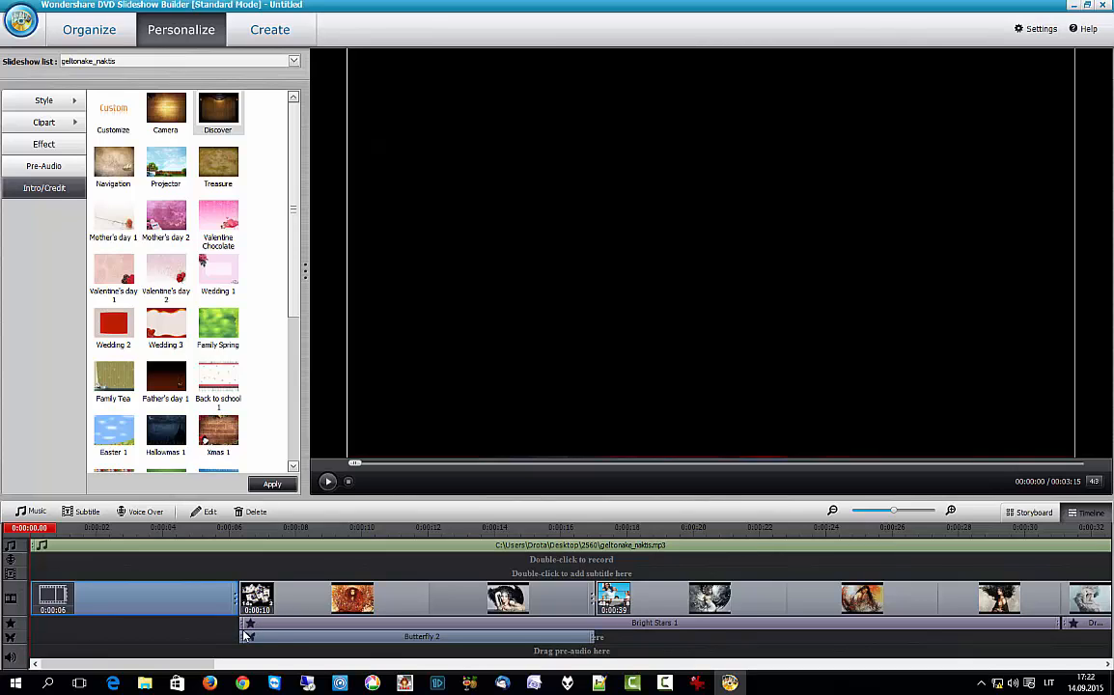
Extend the Bright Stars 1 effect back to the start of the slideshow so it also covers the intro
{"action": "left_click_drag", "start_coordinate": [241, 623], "coordinate": [27, 626]}
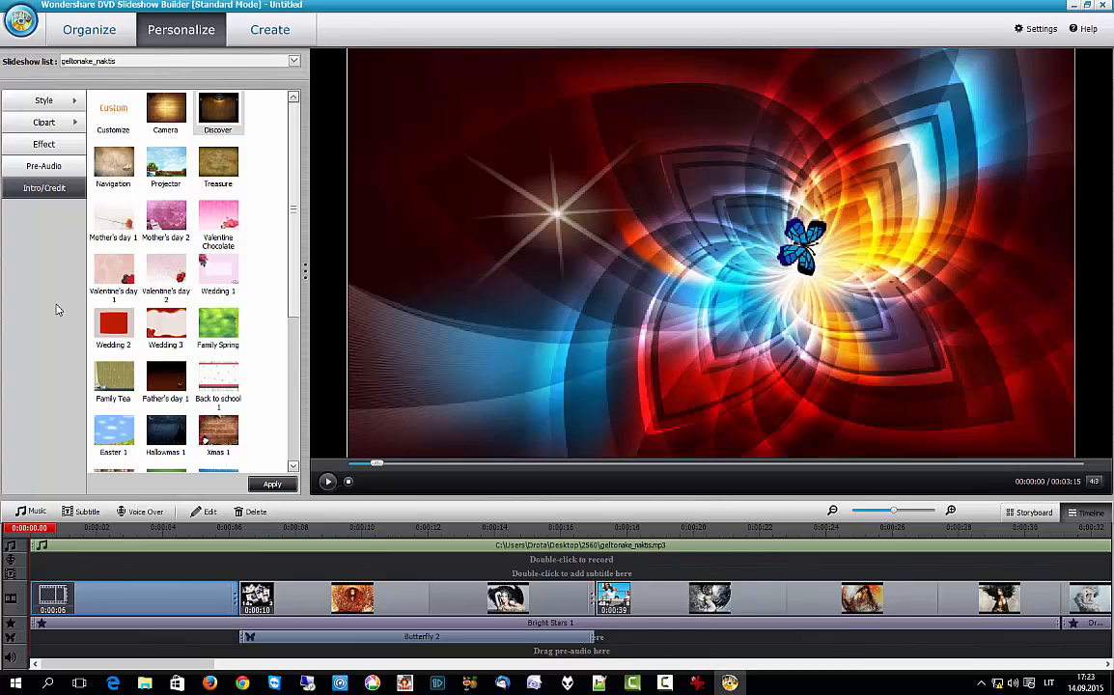
{"action": "left_click", "coordinate": [45, 123]}
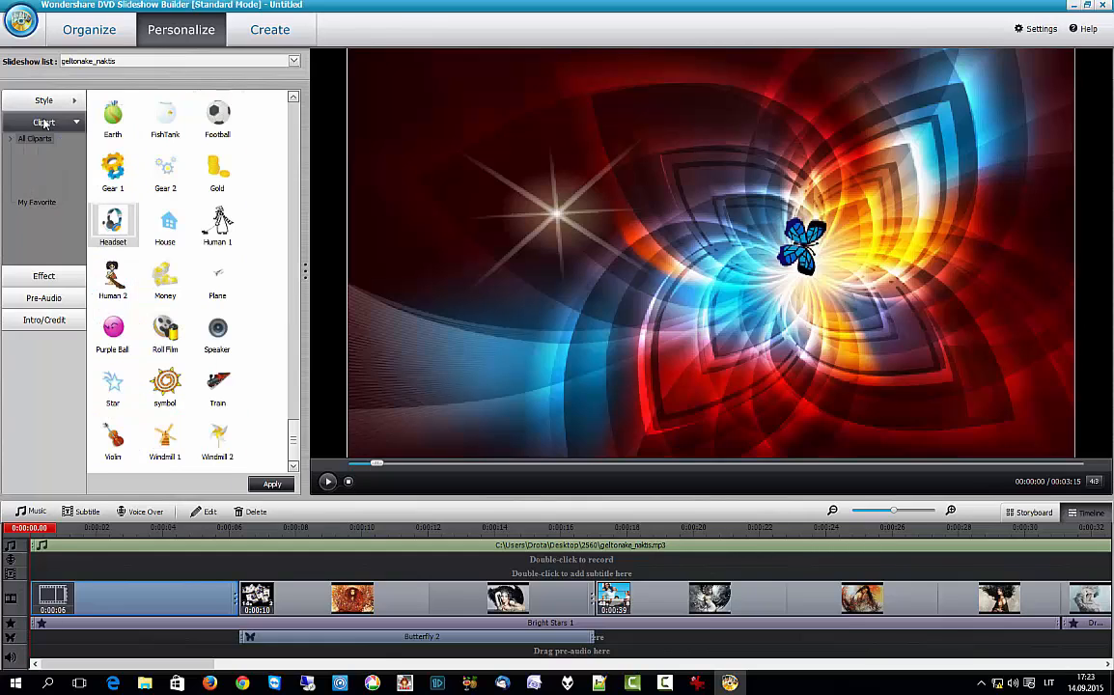
{"action": "left_click", "coordinate": [43, 276]}
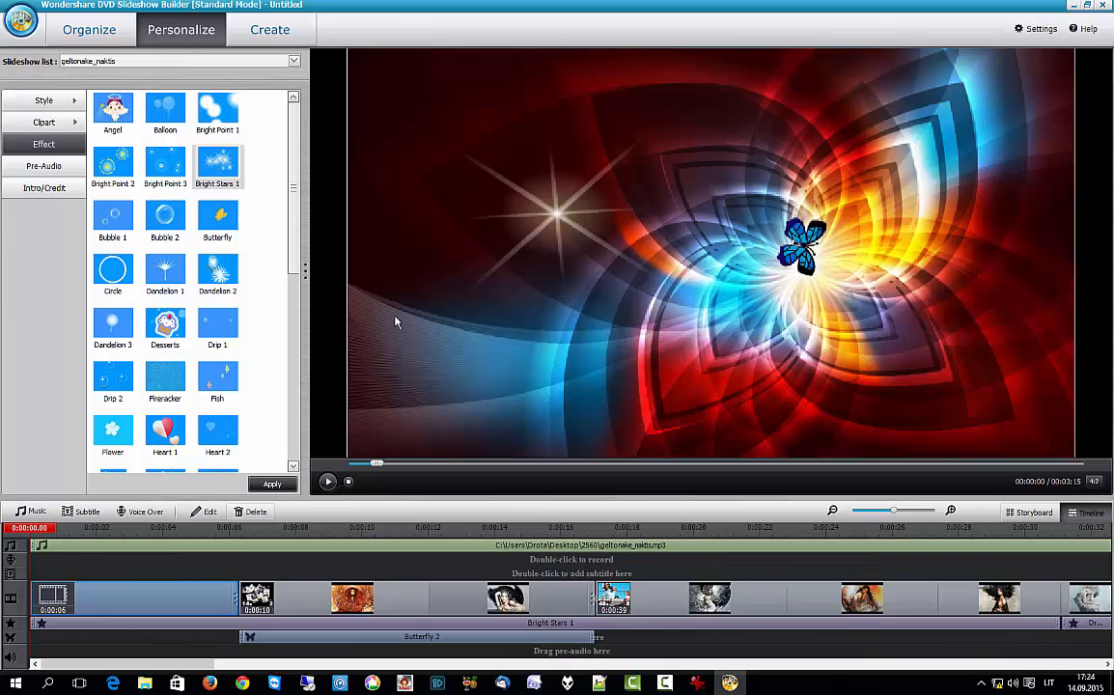
Go to the slideshow's output stage and view the video formats offered for saving to the computer
{"action": "left_click", "coordinate": [270, 34]}
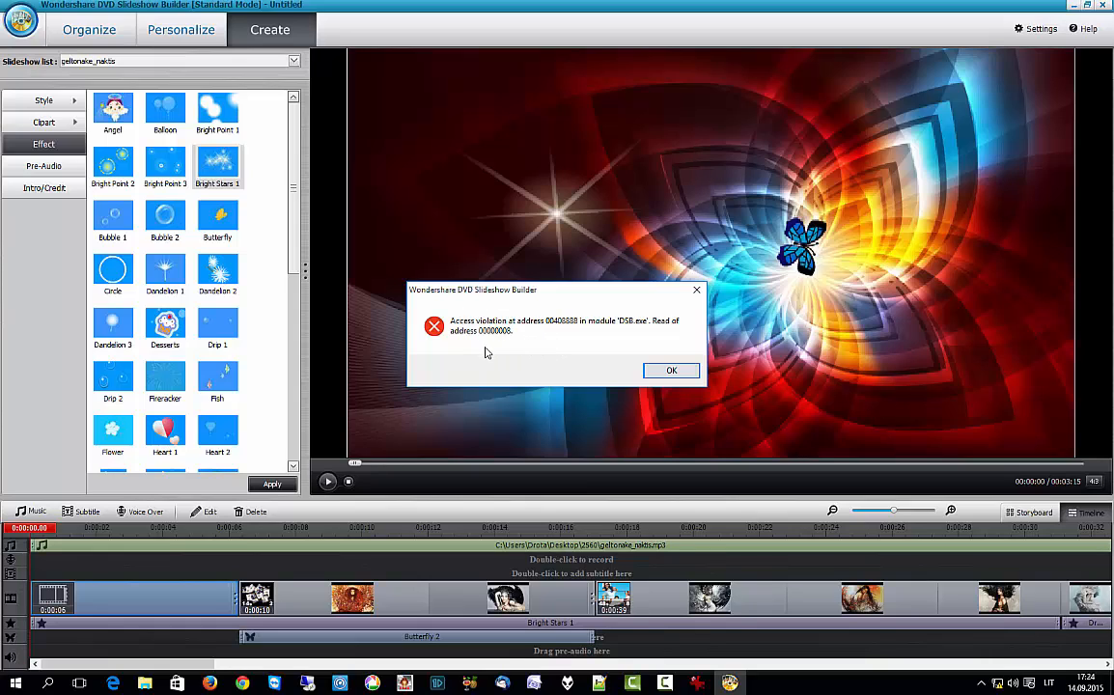
{"action": "left_click", "coordinate": [669, 372]}
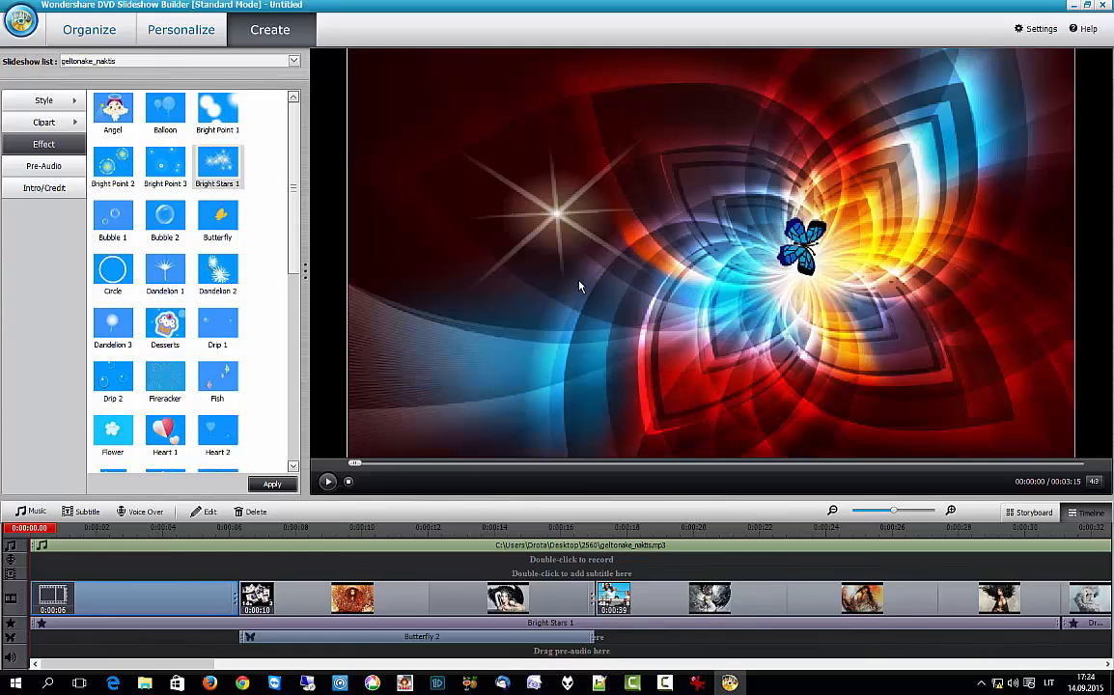
{"action": "left_click", "coordinate": [266, 34]}
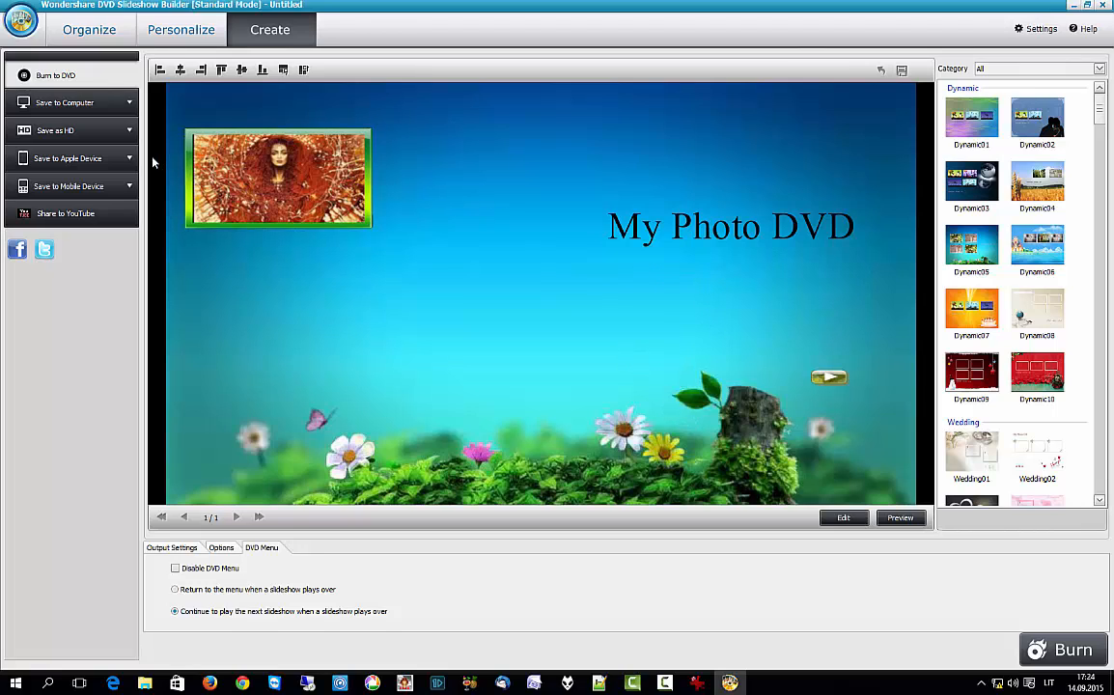
{"action": "left_click", "coordinate": [43, 92]}
{"action": "left_click", "coordinate": [36, 83]}
{"action": "left_click", "coordinate": [63, 102]}
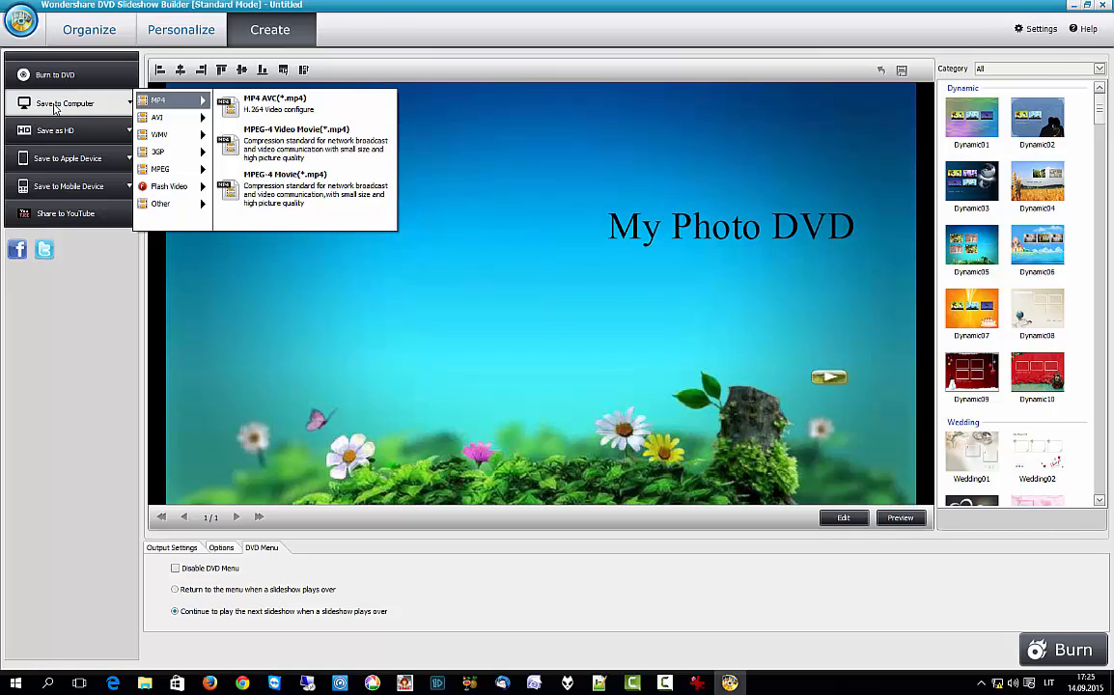
Choose HD MPEG-4 Video (*.mp4) from the HD video formats as the output format
{"action": "left_click", "coordinate": [55, 133]}
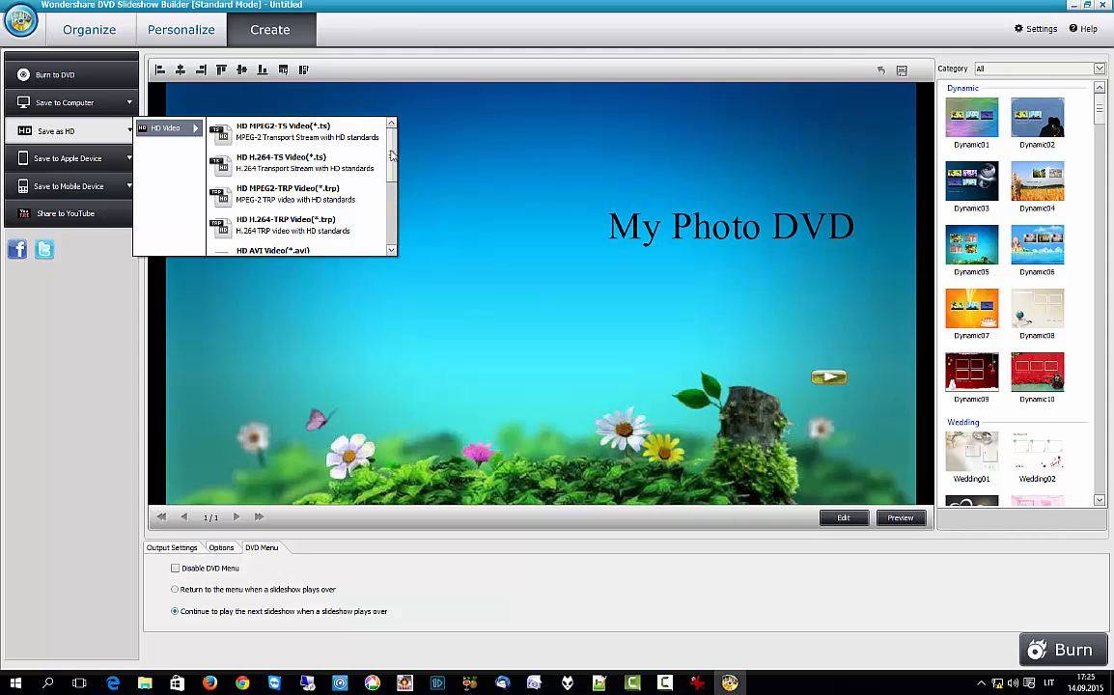
{"action": "left_click_drag", "start_coordinate": [391, 154], "coordinate": [390, 205]}
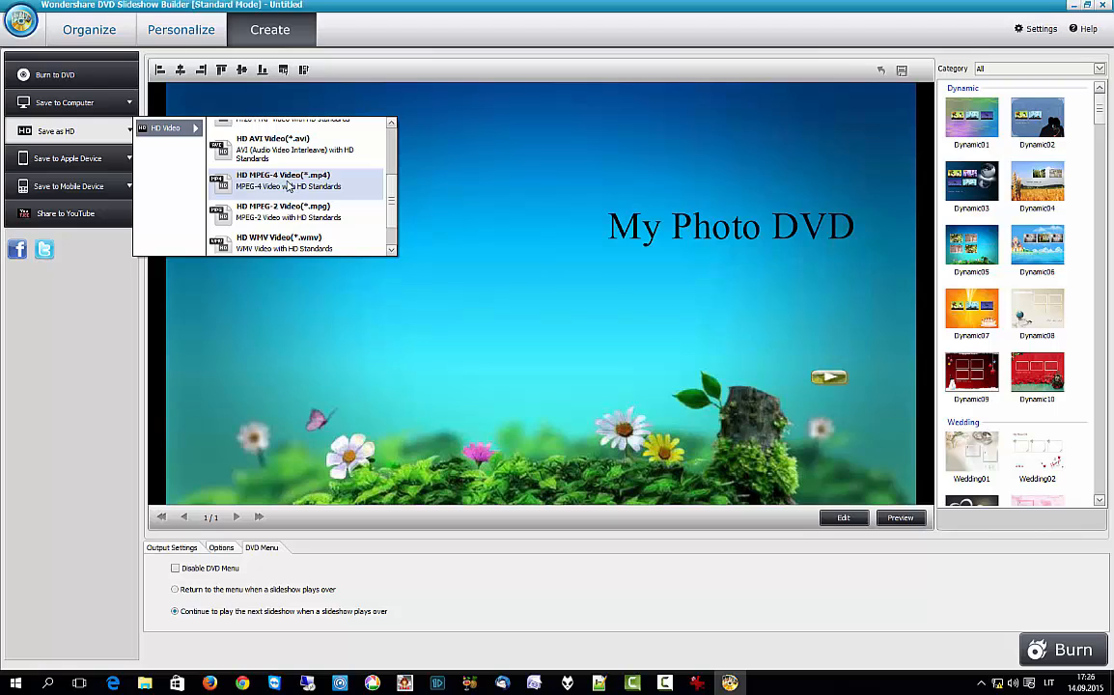
{"action": "left_click", "coordinate": [288, 185]}
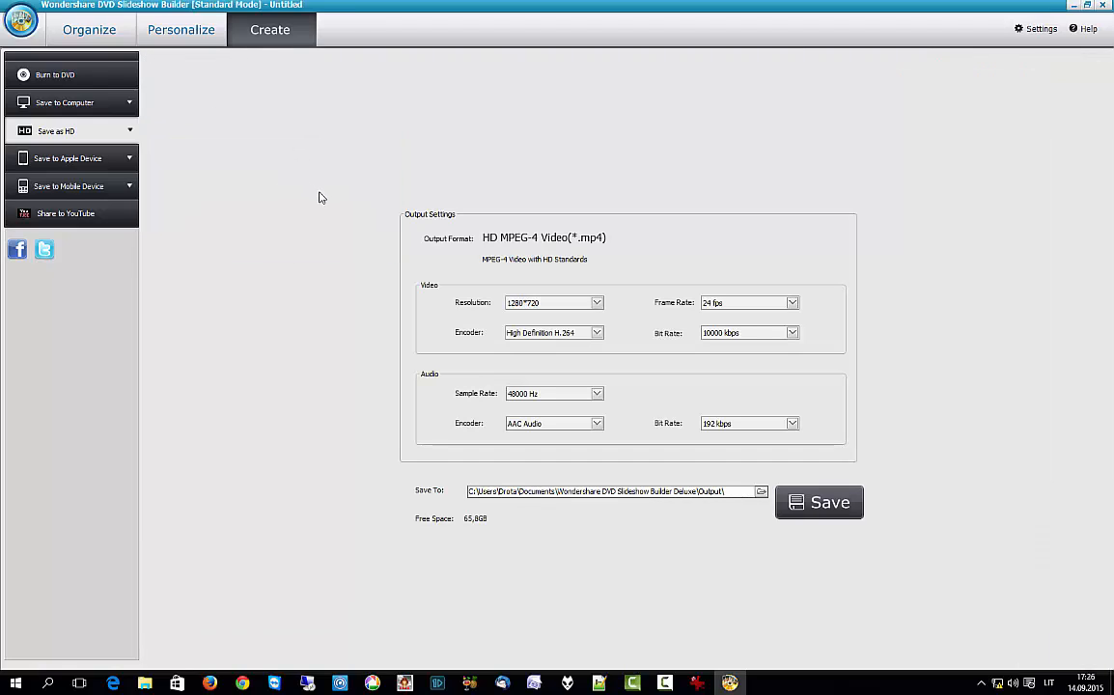
Start creating the HD video in the default Output folder and save the project as DSBStandard1
{"action": "left_click", "coordinate": [132, 127]}
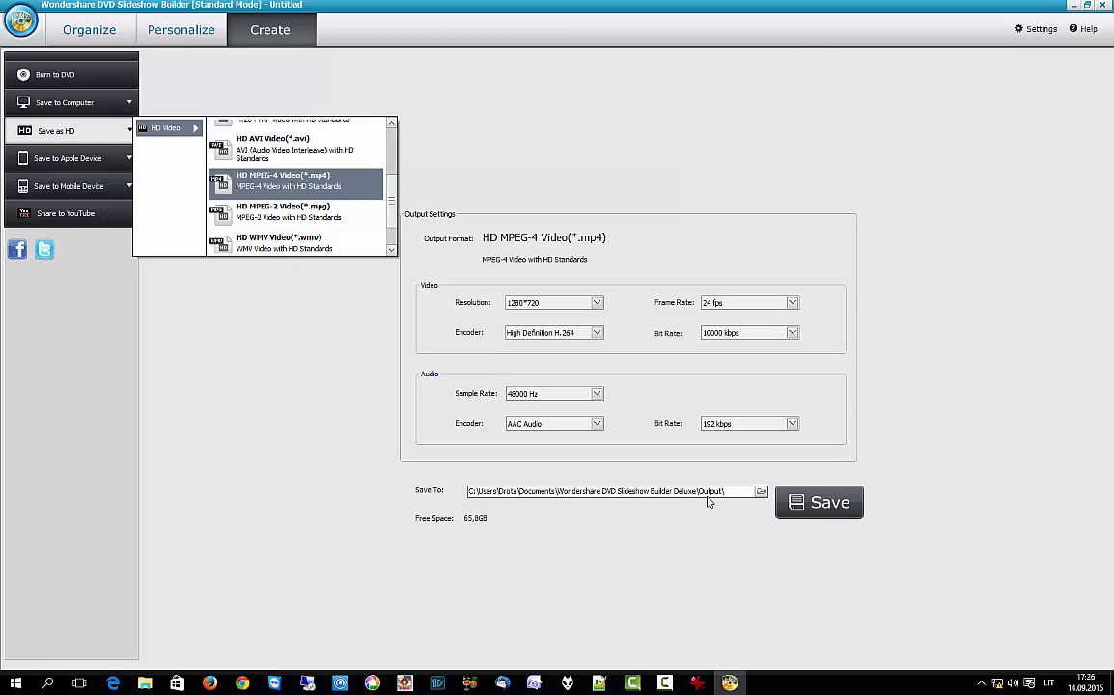
{"action": "left_click", "coordinate": [826, 506]}
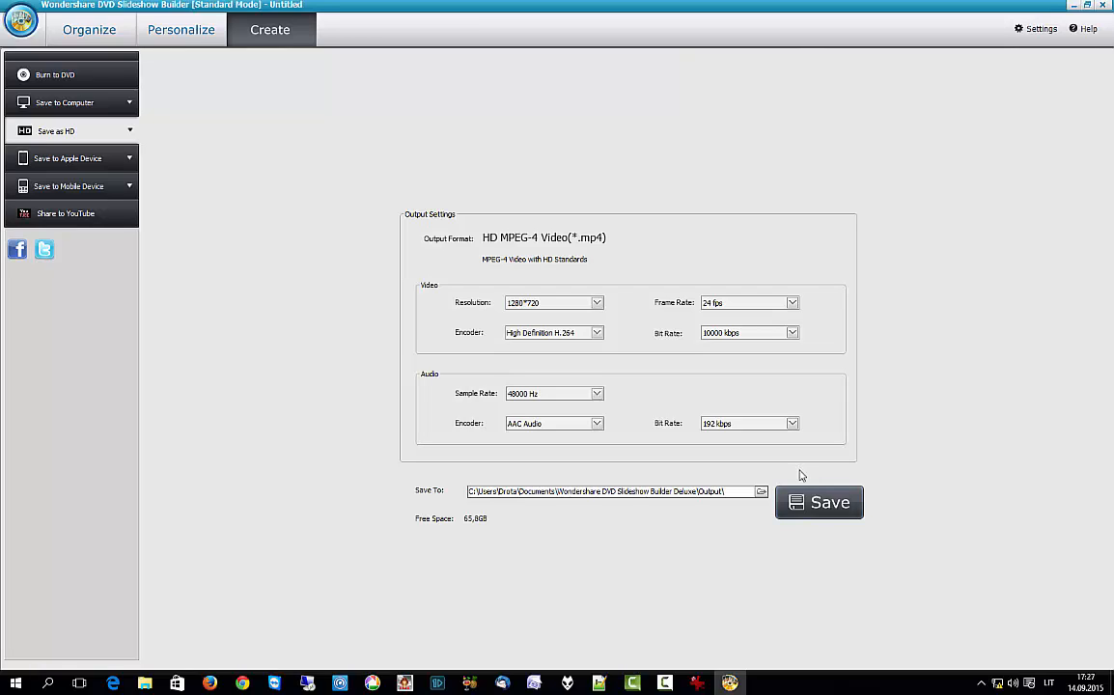
{"action": "left_click", "coordinate": [827, 505]}
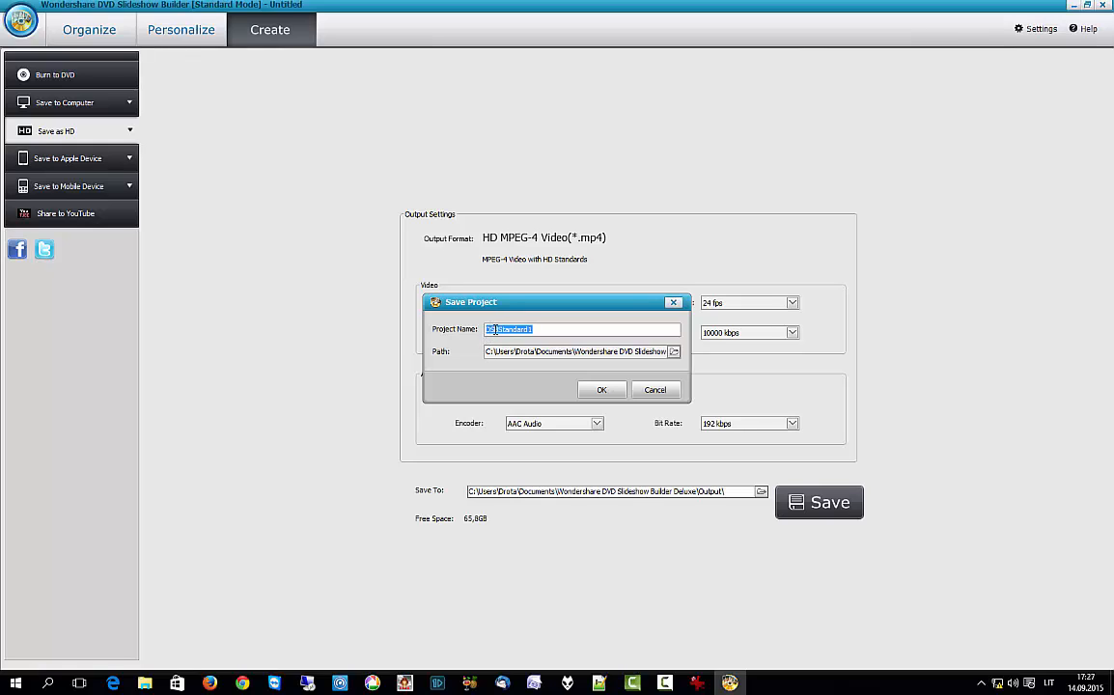
{"action": "left_click", "coordinate": [602, 390]}
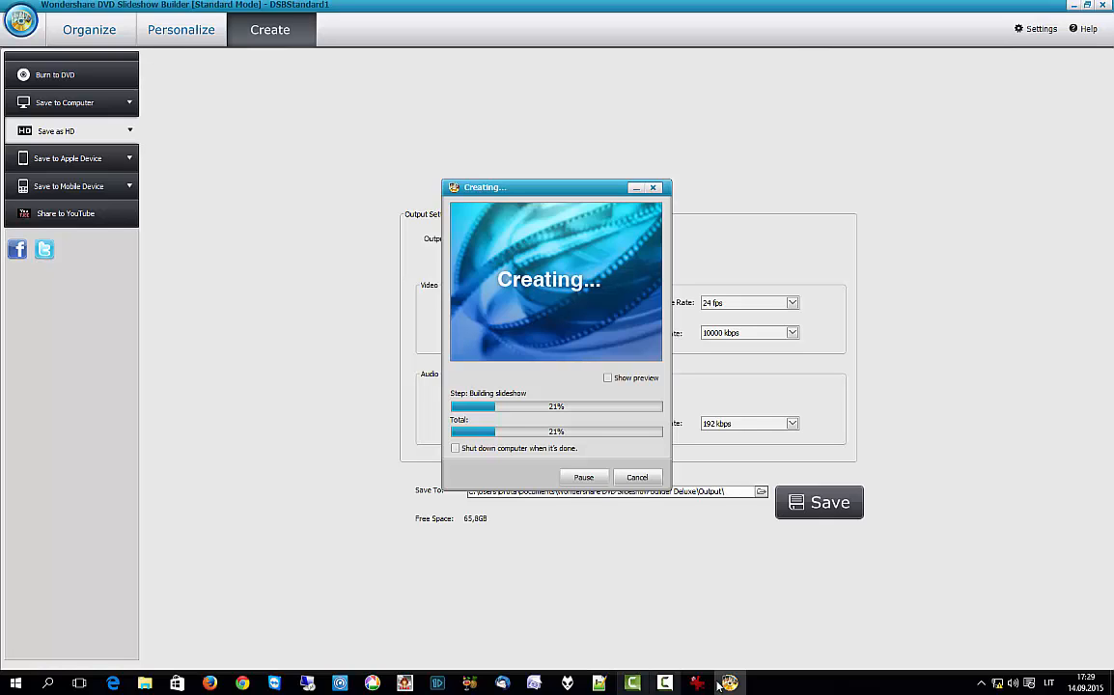
Switch to IrfanView to view 03.jpg and 05.jpg during rendering, minimizing each image window after viewing
{"action": "mouse_move", "coordinate": [702, 687]}
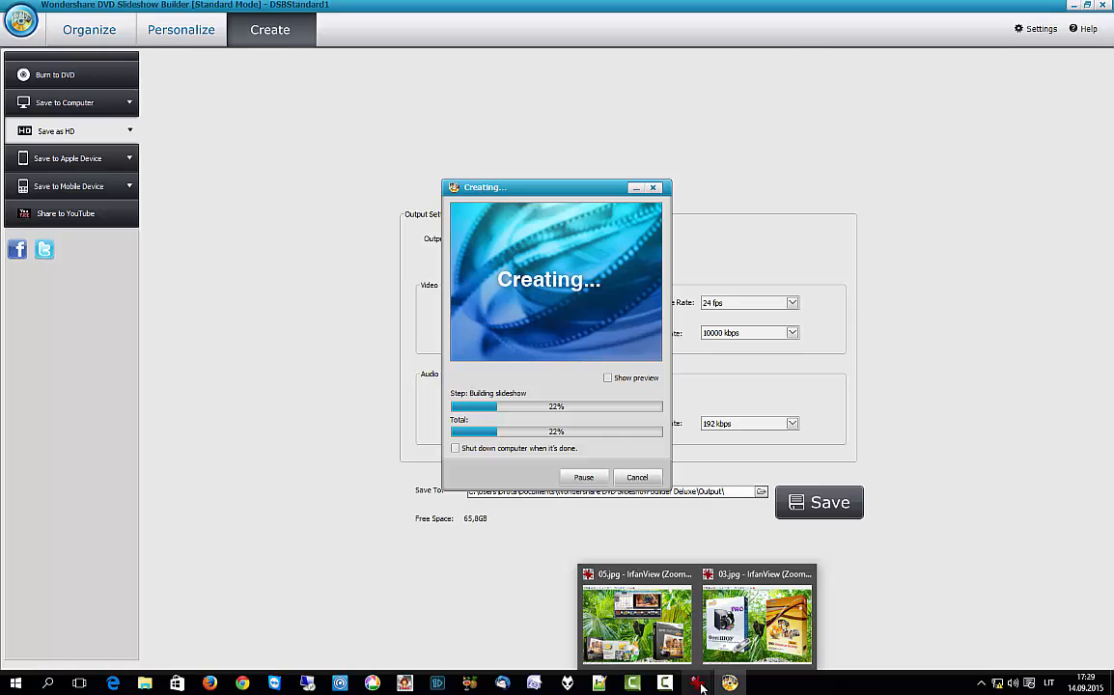
{"action": "left_click", "coordinate": [756, 630]}
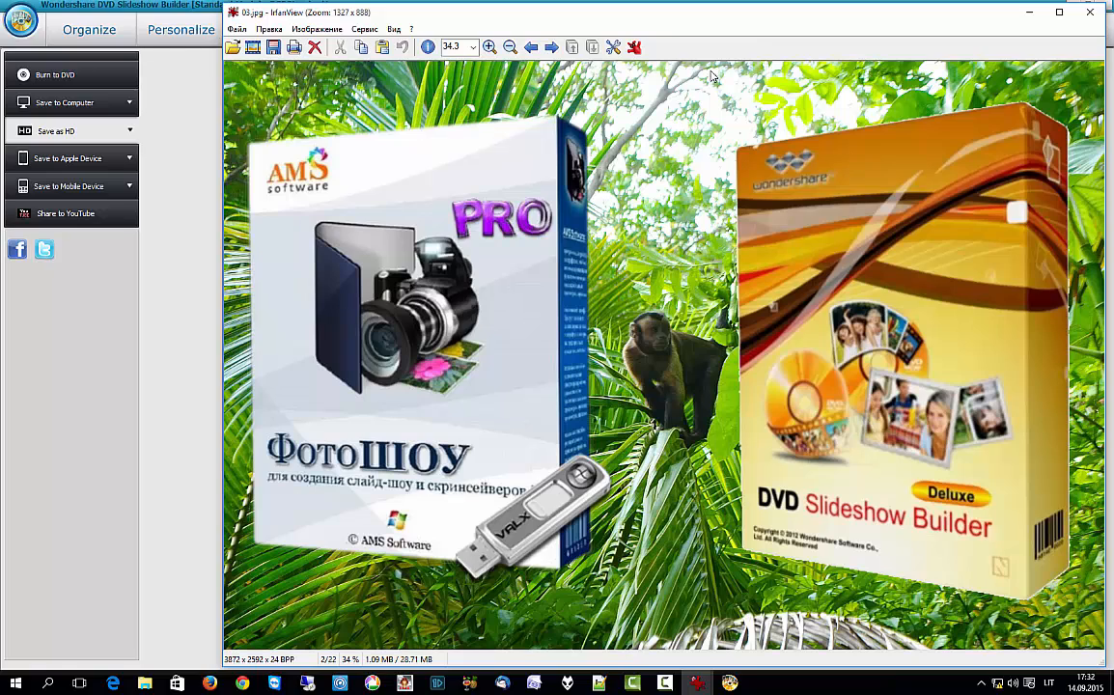
{"action": "left_click", "coordinate": [1029, 13]}
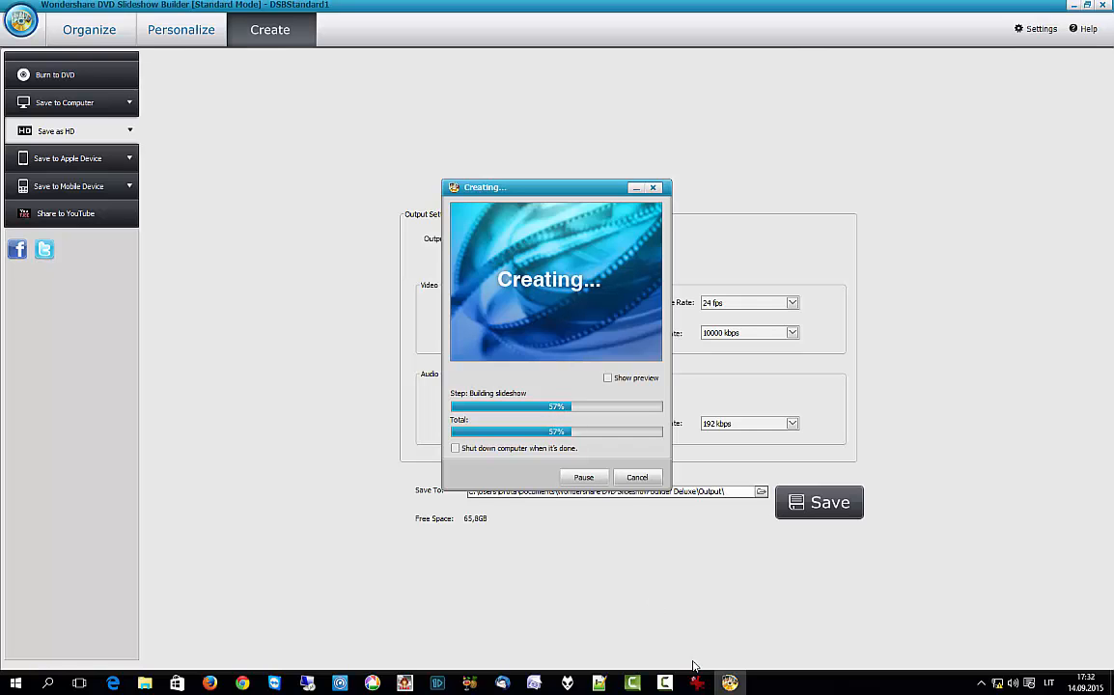
{"action": "mouse_move", "coordinate": [698, 686]}
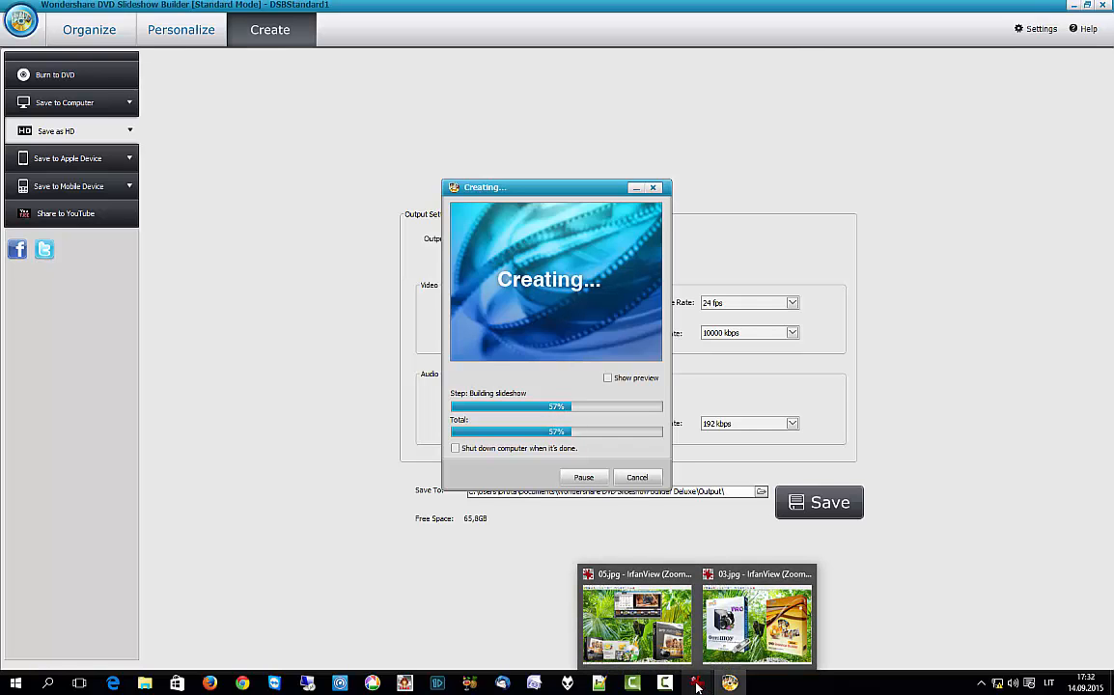
{"action": "left_click", "coordinate": [628, 607]}
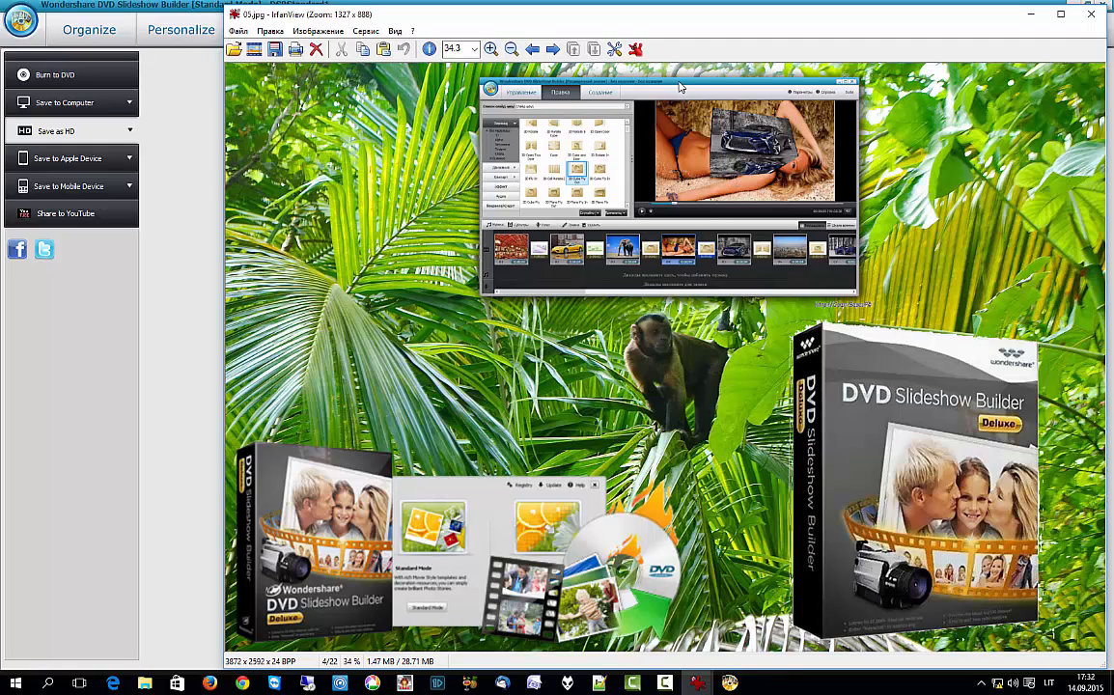
{"action": "left_click", "coordinate": [1032, 17]}
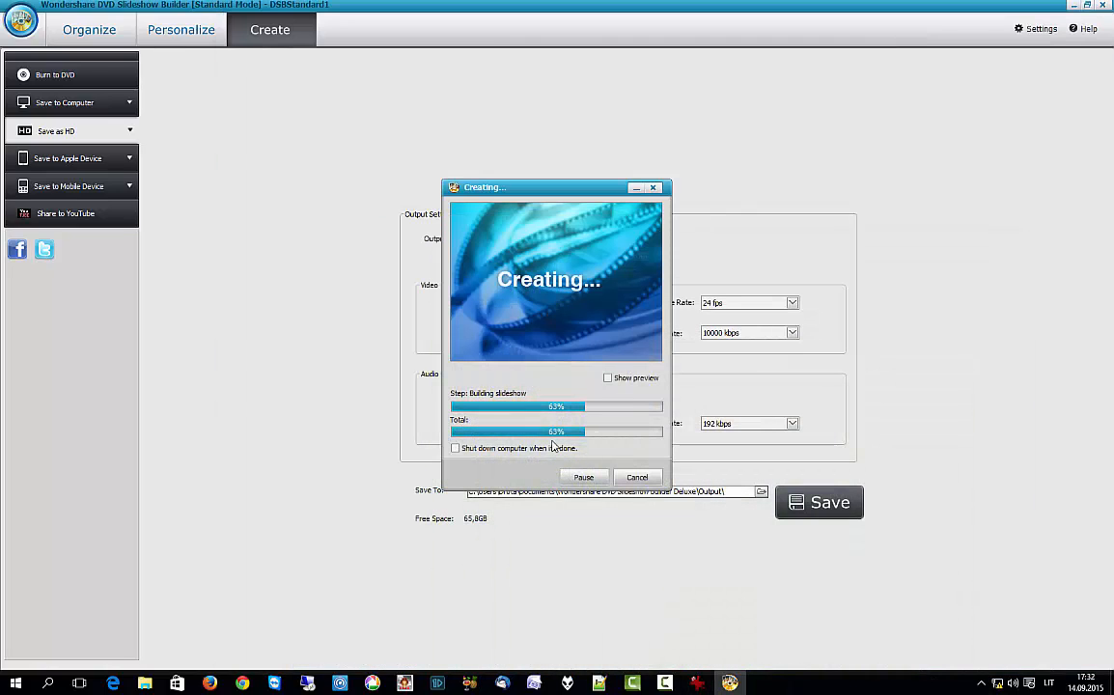
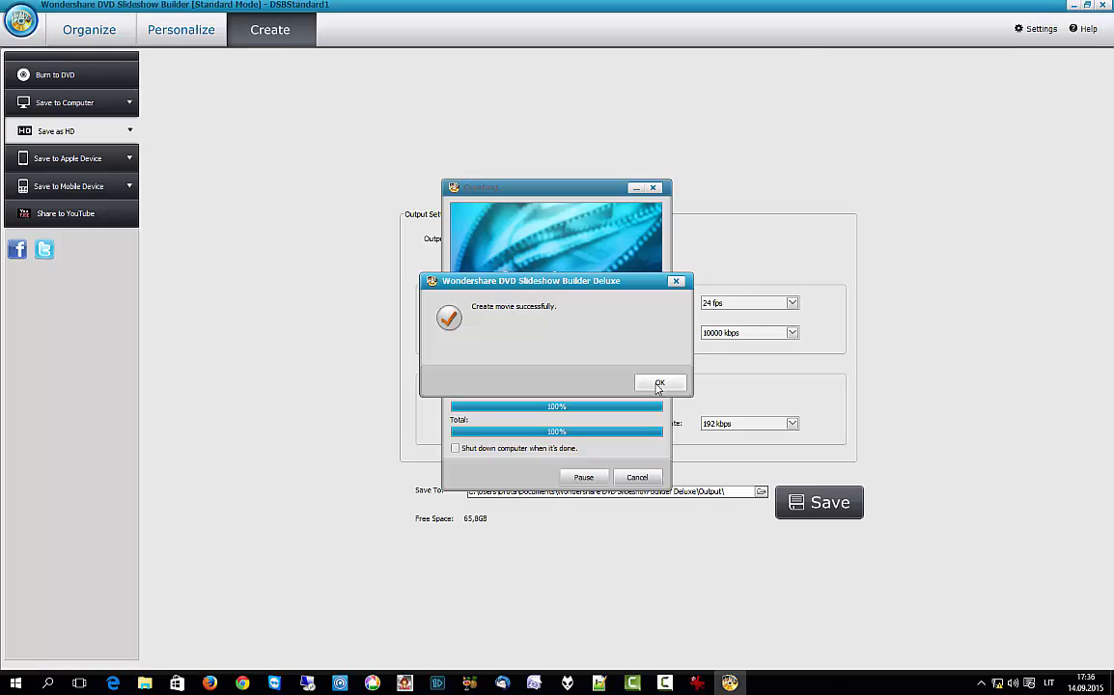
Close the movie completion message and move the geltonake_naktis video from the Output folder to the desktop
{"action": "left_click", "coordinate": [660, 385]}
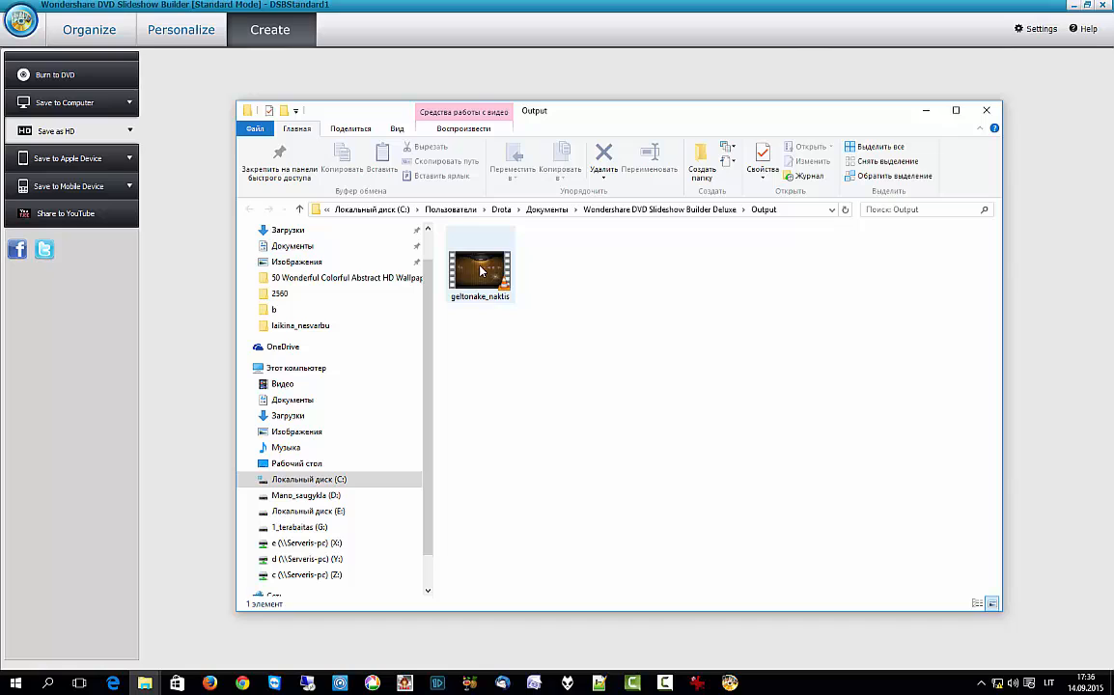
{"action": "left_click", "coordinate": [1073, 7]}
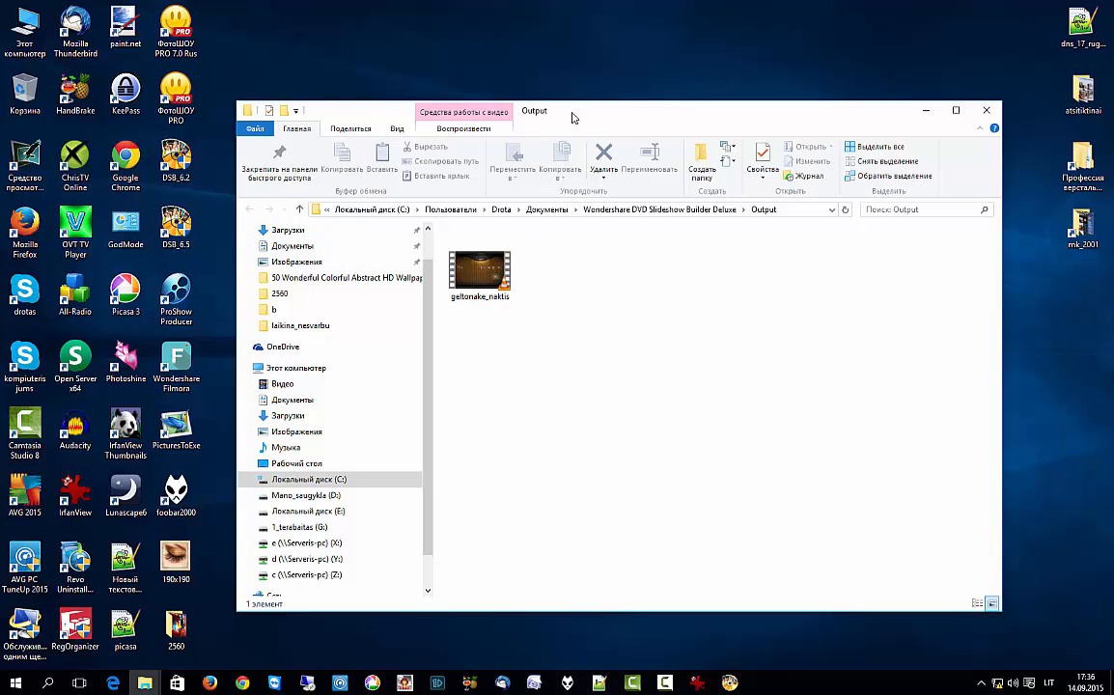
{"action": "left_click", "coordinate": [476, 280]}
{"action": "left_click_drag", "start_coordinate": [477, 280], "coordinate": [338, 80]}
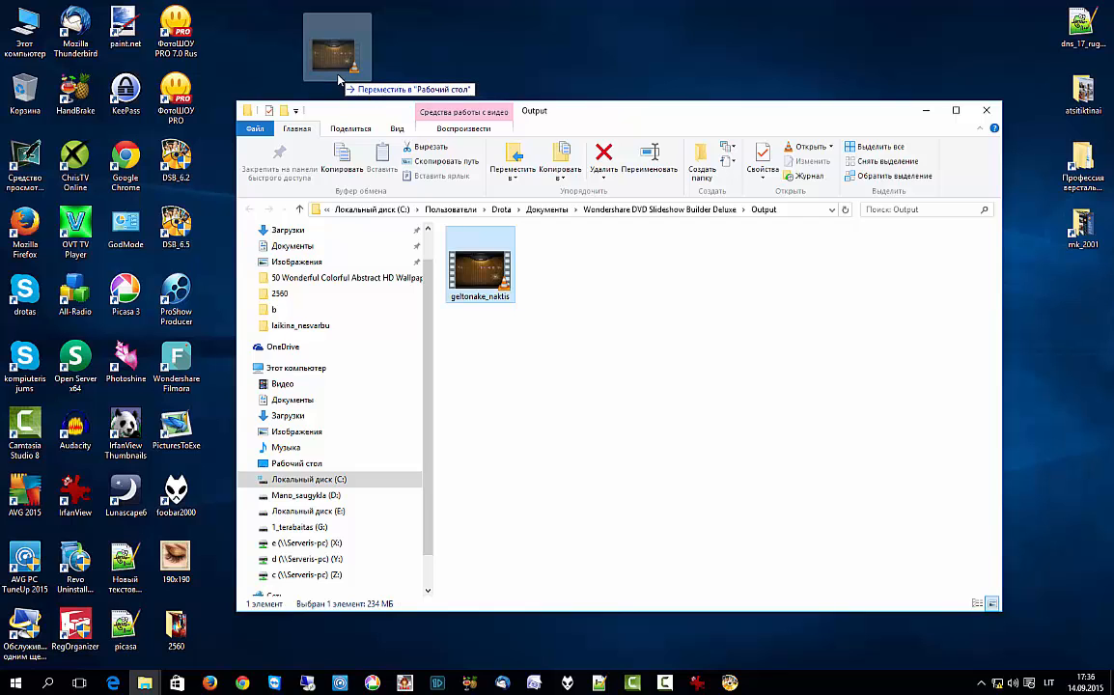
{"action": "left_click_drag", "start_coordinate": [337, 80], "coordinate": [337, 74]}
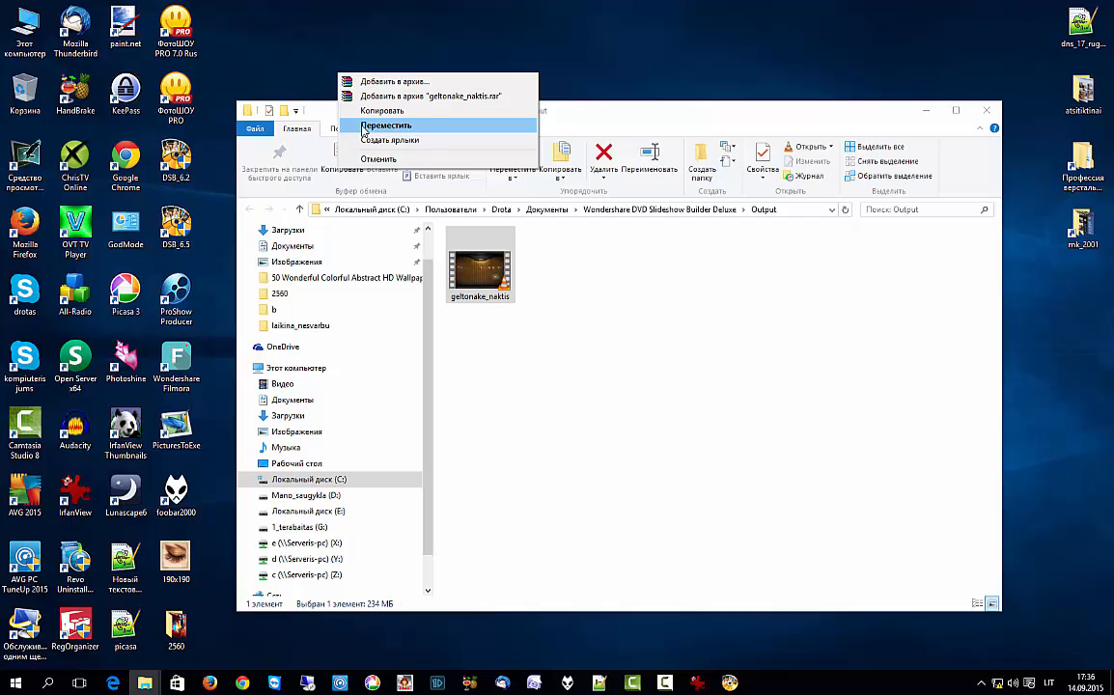
{"action": "left_click", "coordinate": [386, 126]}
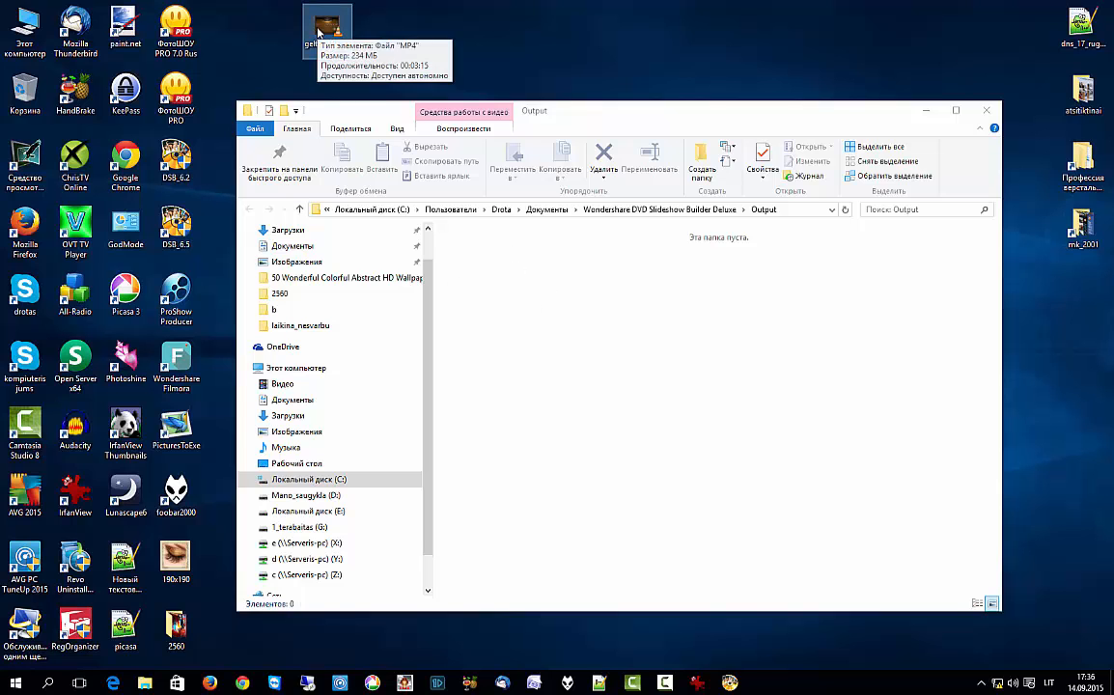
Close the Output folder window and place the geltonake_naktis video icon closer to the other desktop icons
{"action": "left_click_drag", "start_coordinate": [528, 108], "coordinate": [472, 95]}
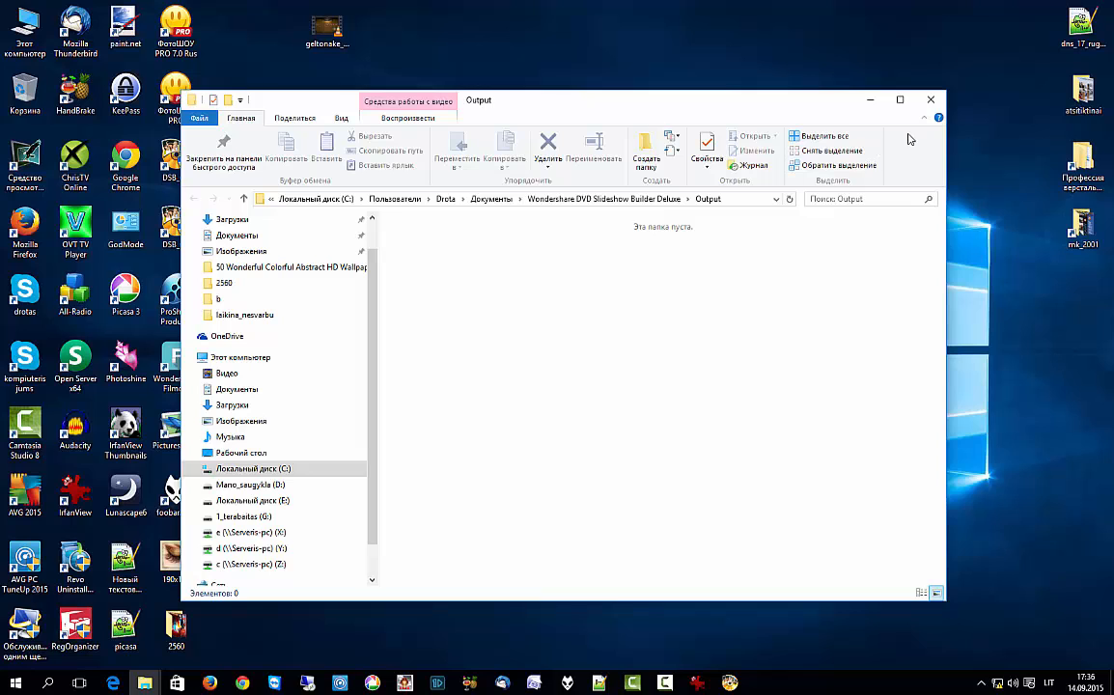
{"action": "left_click", "coordinate": [930, 100]}
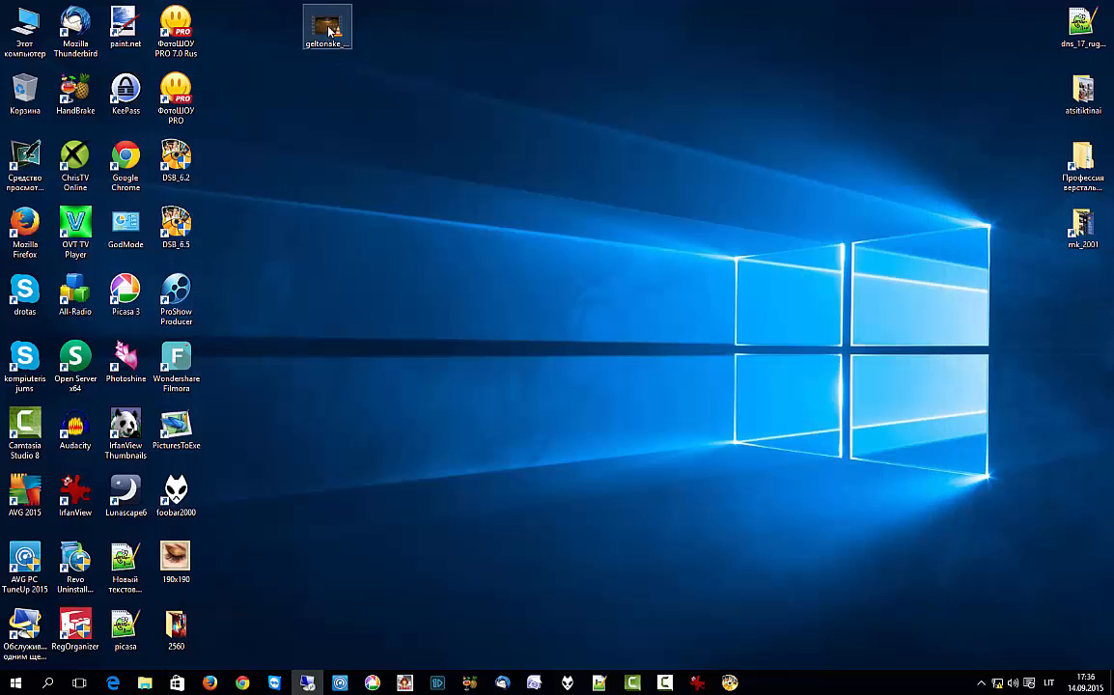
{"action": "left_click_drag", "start_coordinate": [328, 31], "coordinate": [273, 30]}
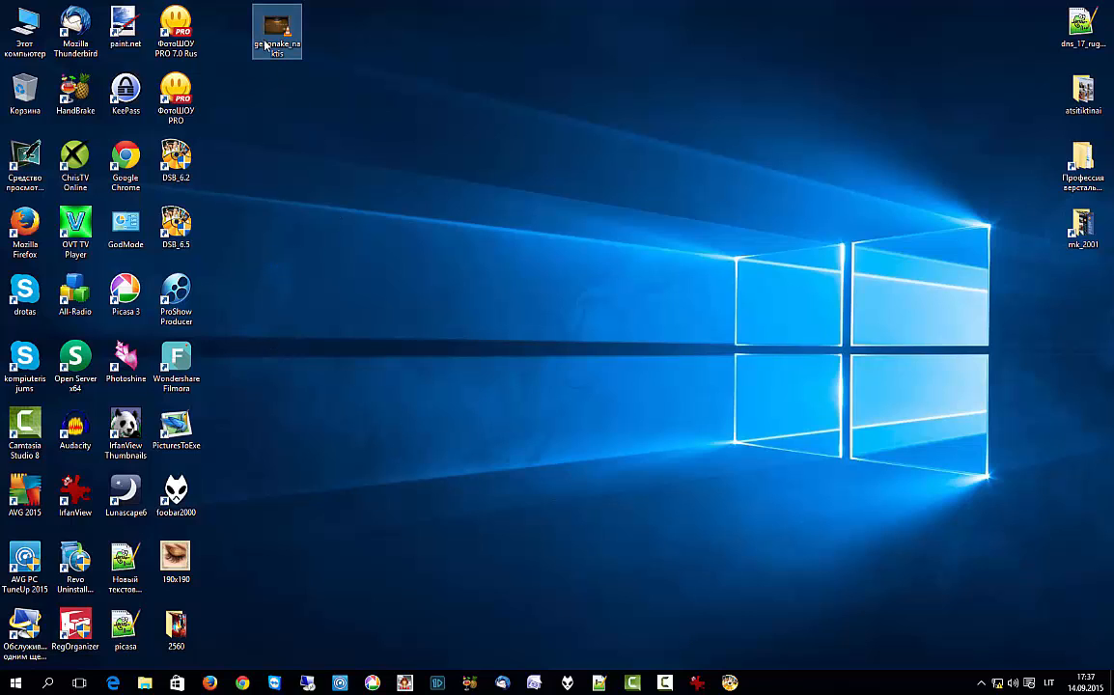
View the infogalaxy.eu address in Notepad++, switch to Firefox showing that site, and open its Kontaktai page
{"action": "mouse_move", "coordinate": [273, 34]}
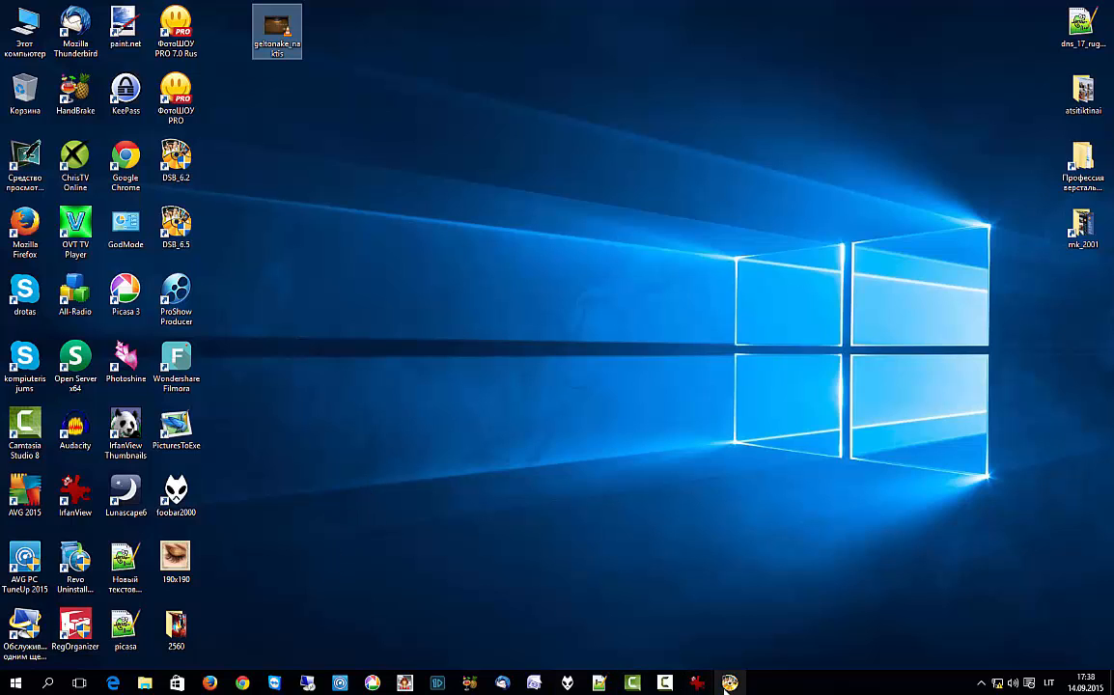
{"action": "left_click", "coordinate": [598, 683]}
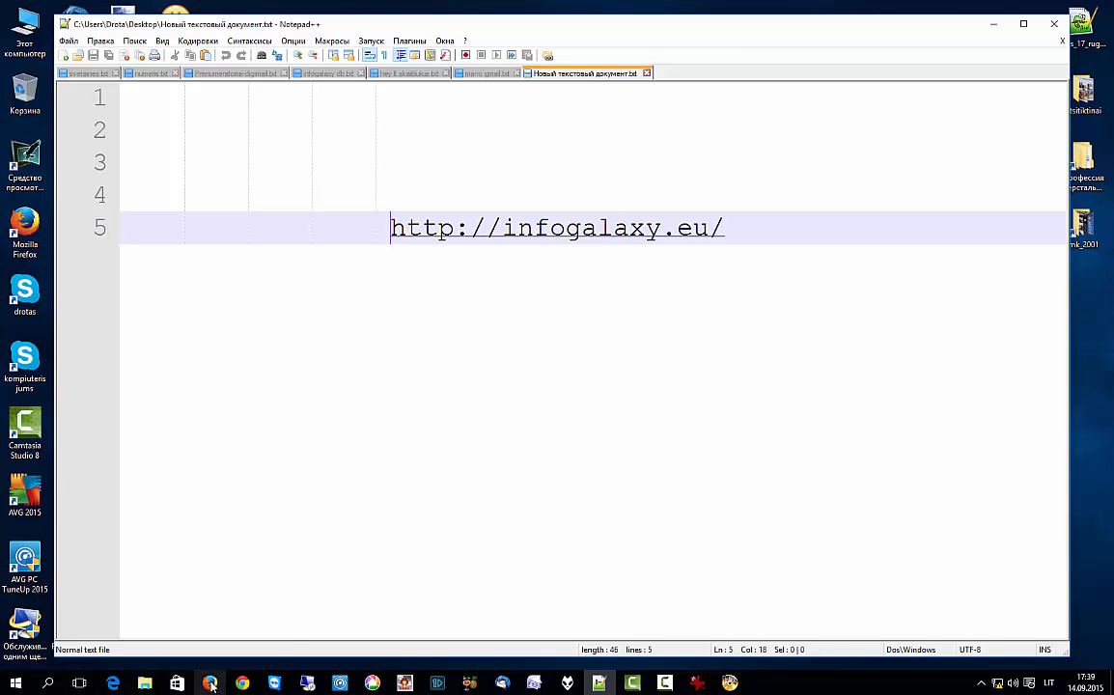
{"action": "mouse_move", "coordinate": [209, 683]}
{"action": "left_click", "coordinate": [206, 627]}
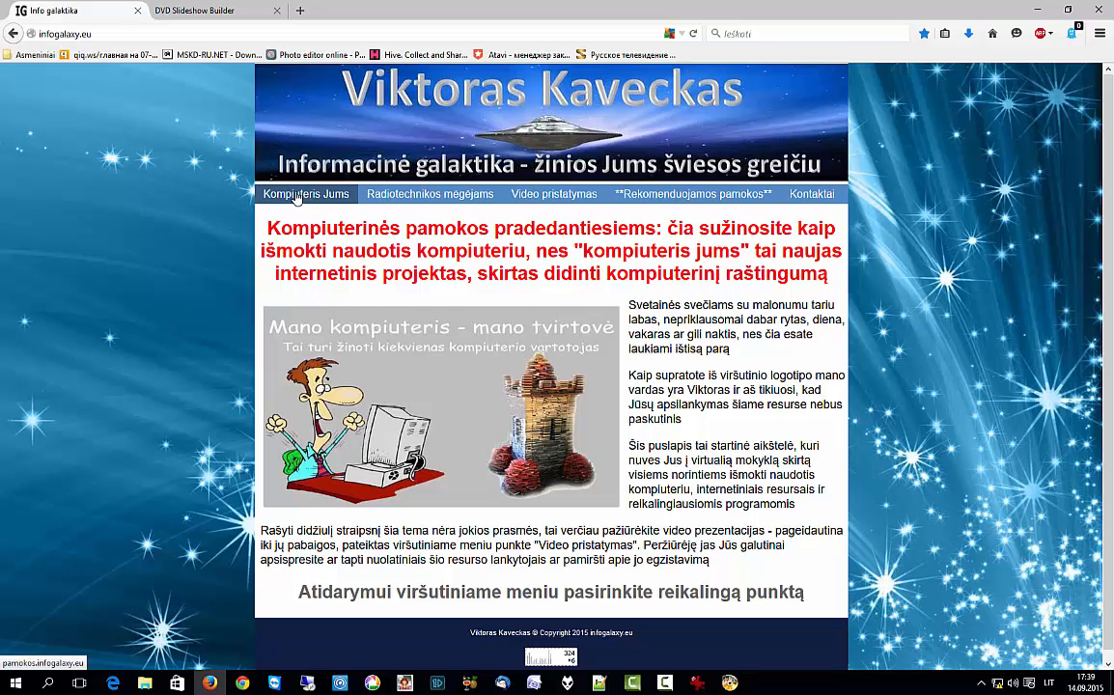
{"action": "left_click", "coordinate": [811, 195]}
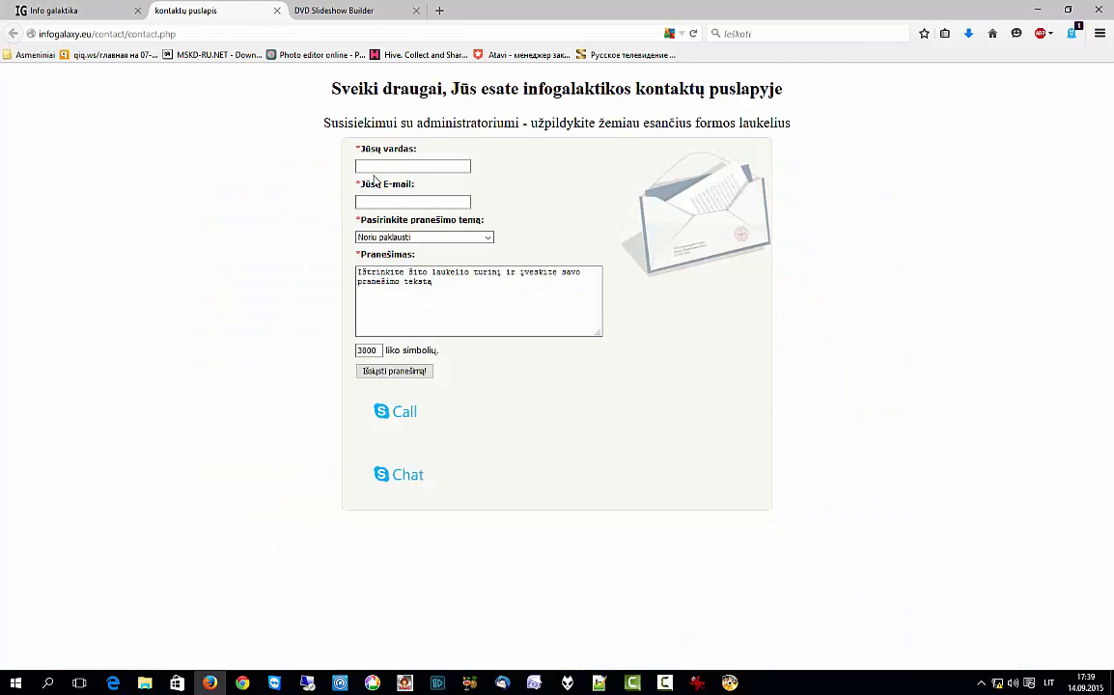
Examine the contact form's name, e-mail, topic options and message fields, and minimize Firefox and Notepad++ to return to the desktop
{"action": "left_click", "coordinate": [361, 167]}
{"action": "left_click", "coordinate": [365, 202]}
{"action": "key", "text": "Tab"}
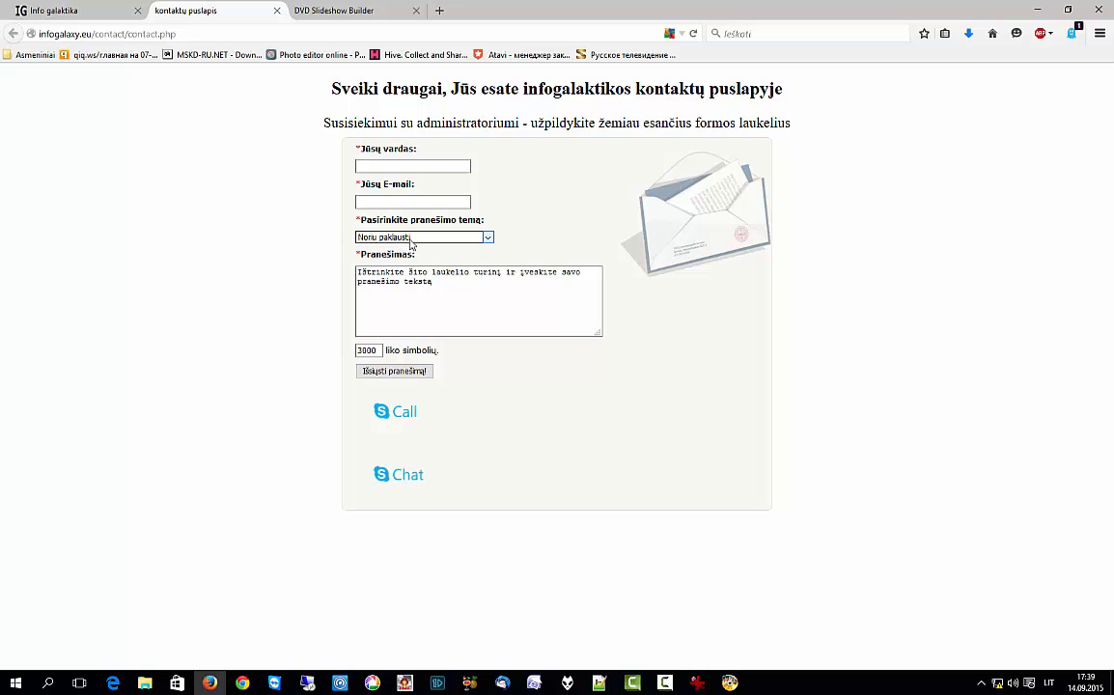
{"action": "left_click", "coordinate": [487, 238]}
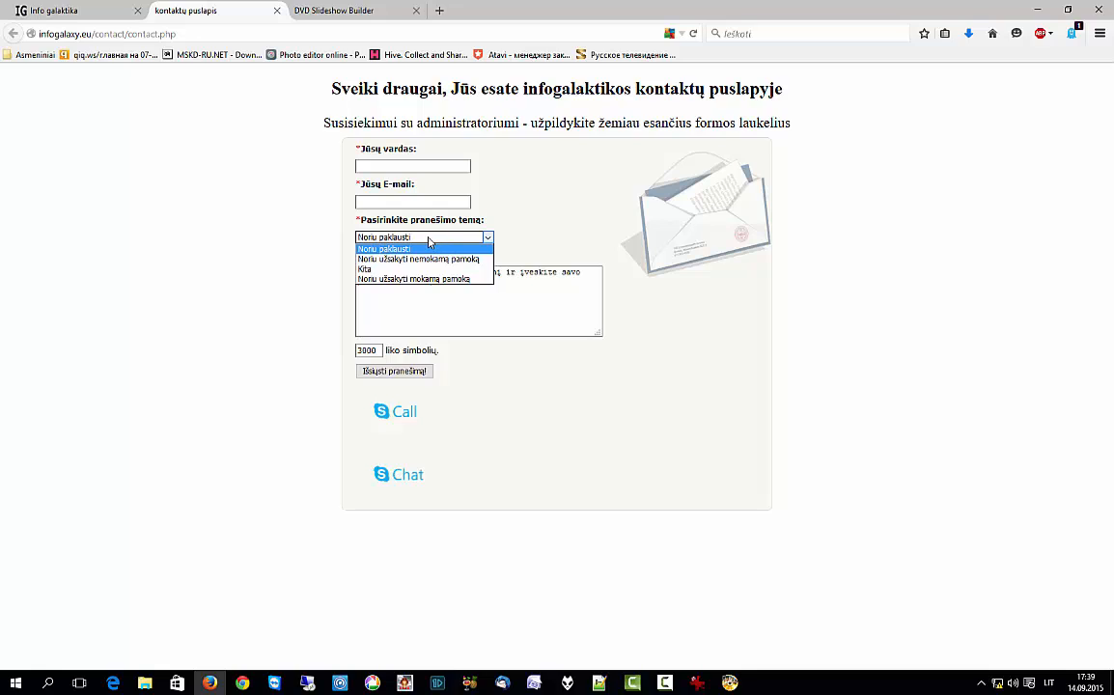
{"action": "left_click", "coordinate": [371, 239]}
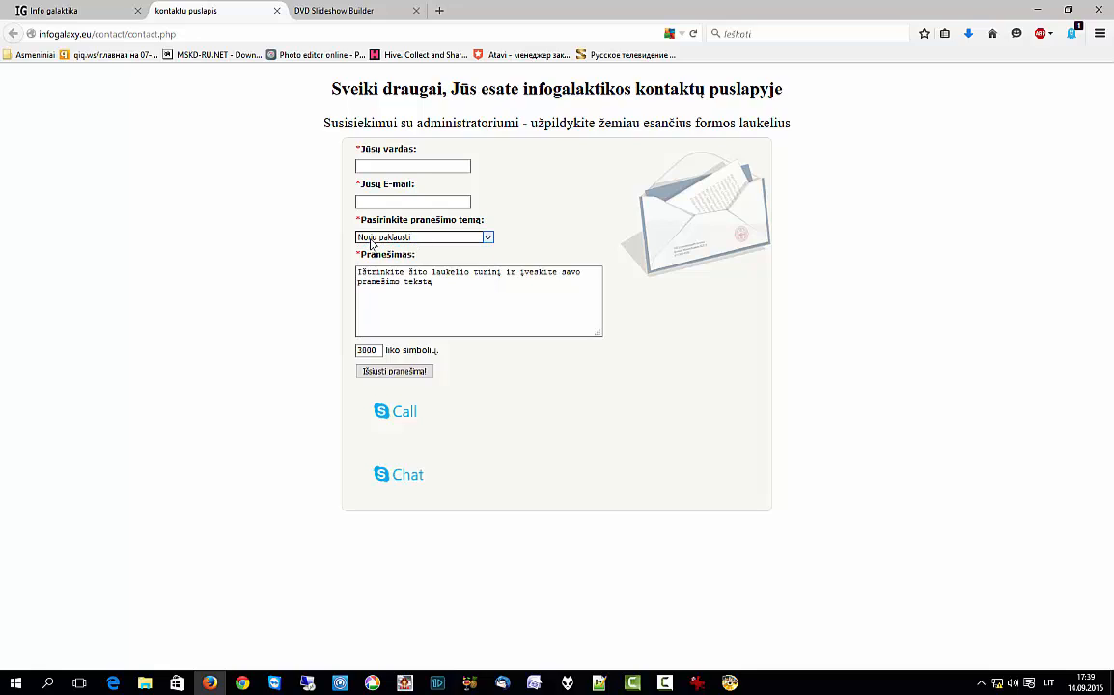
{"action": "left_click", "coordinate": [367, 285]}
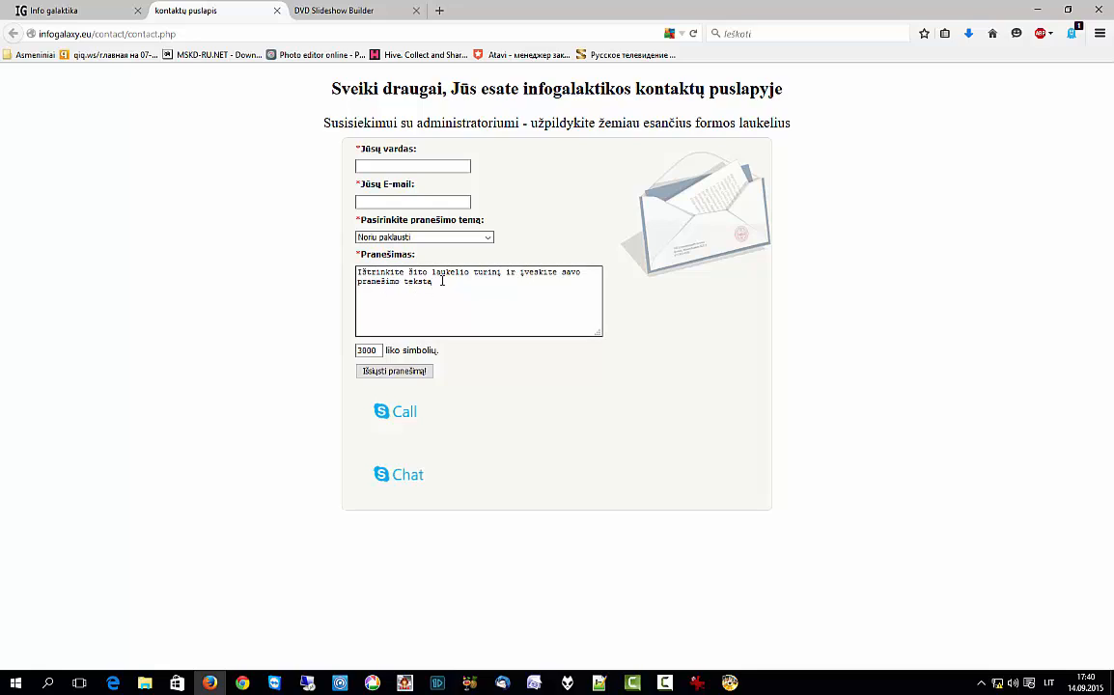
{"action": "left_click_drag", "start_coordinate": [441, 281], "coordinate": [351, 272]}
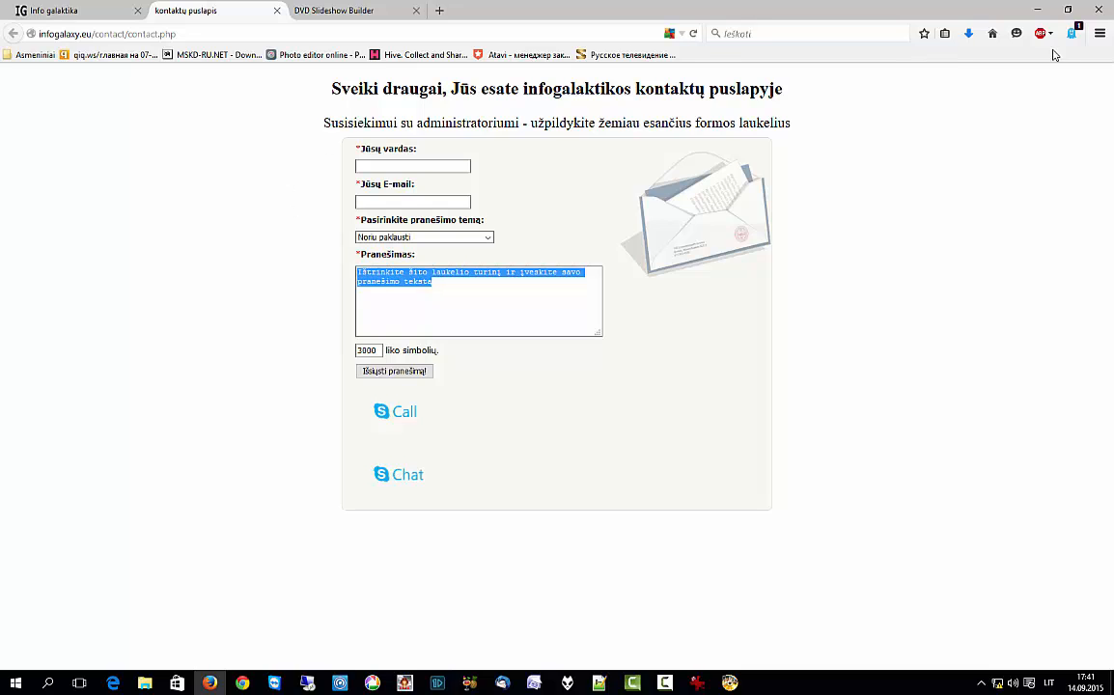
{"action": "left_click", "coordinate": [1038, 11]}
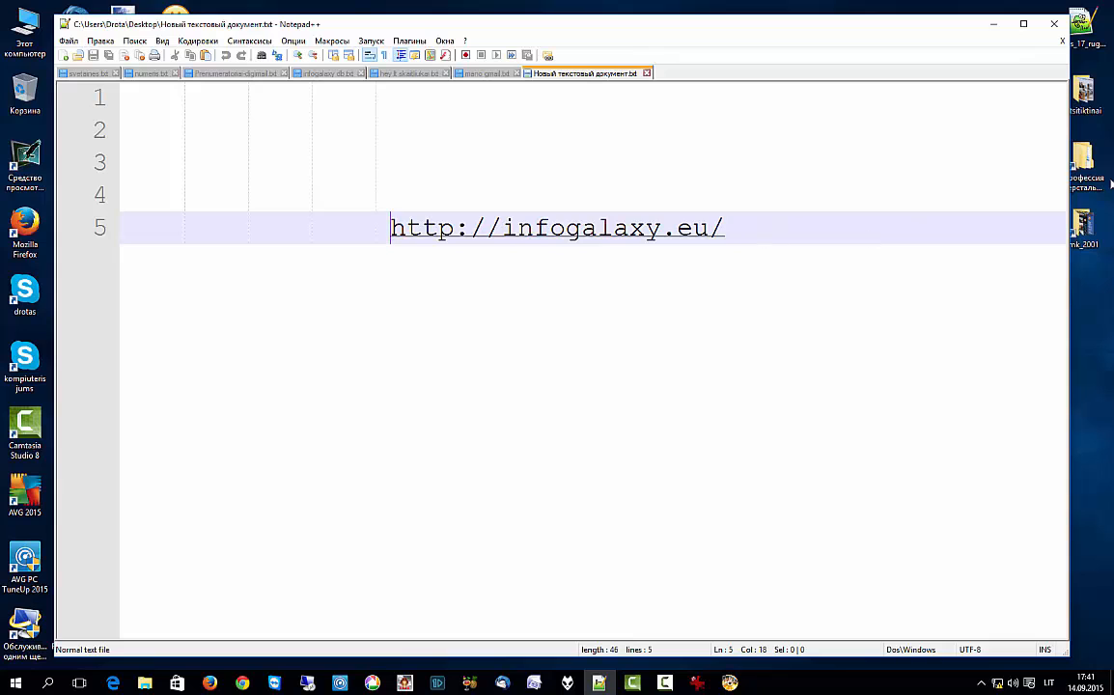
{"action": "left_click", "coordinate": [995, 26]}
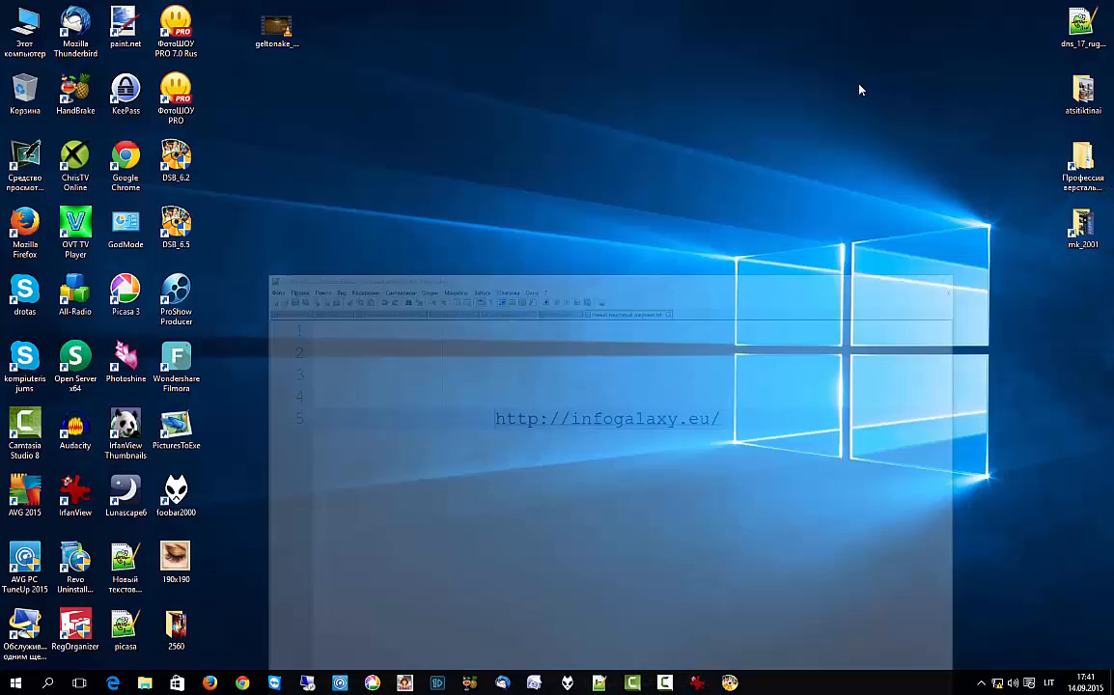